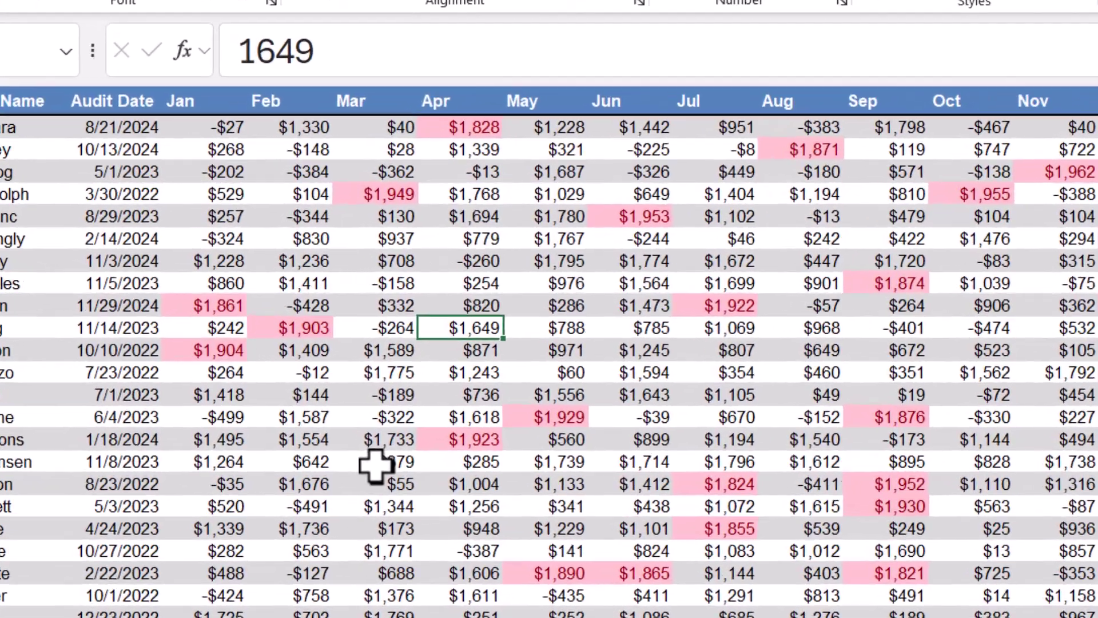
Step: Test the rule on the 11/14/2023 row's April amount with 2000, and finally set that amount to 200
text(2000)
key(Return)
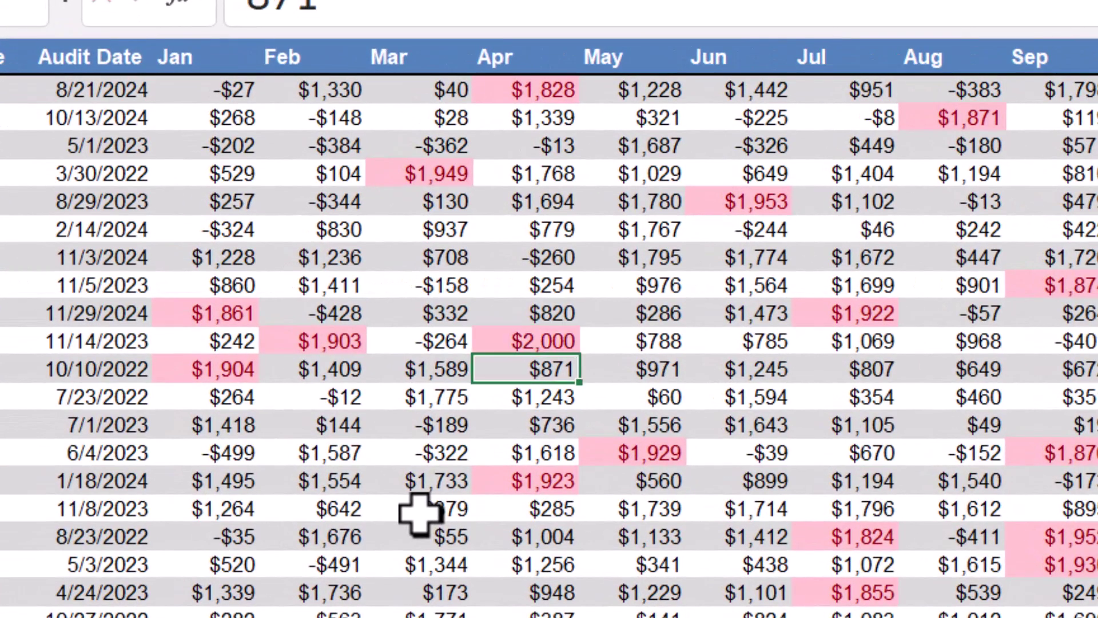
key(Up)
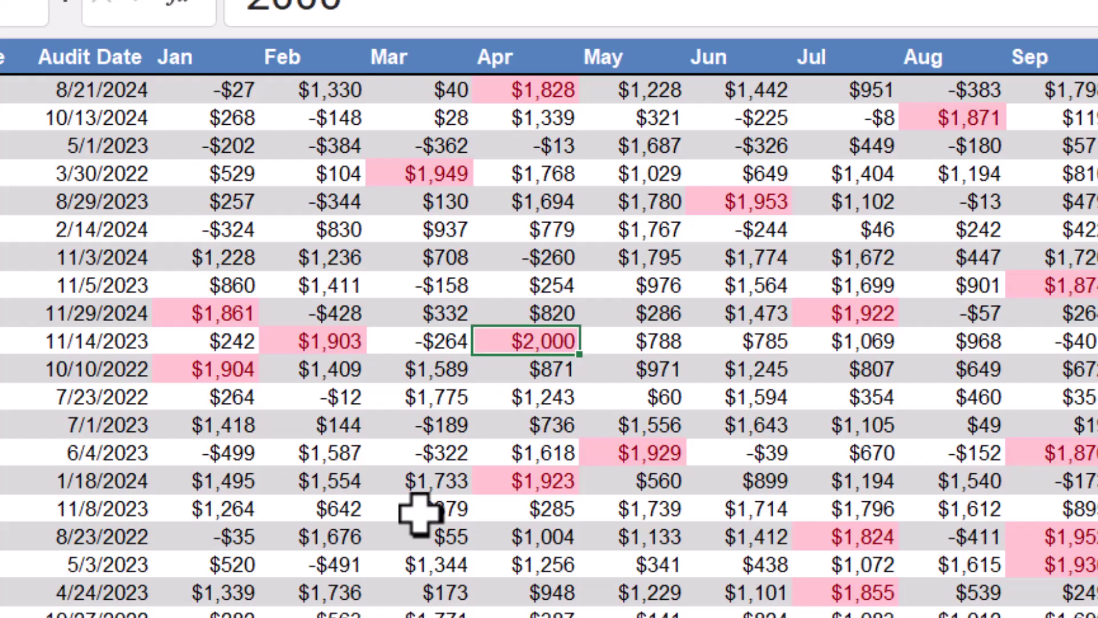
text(200)
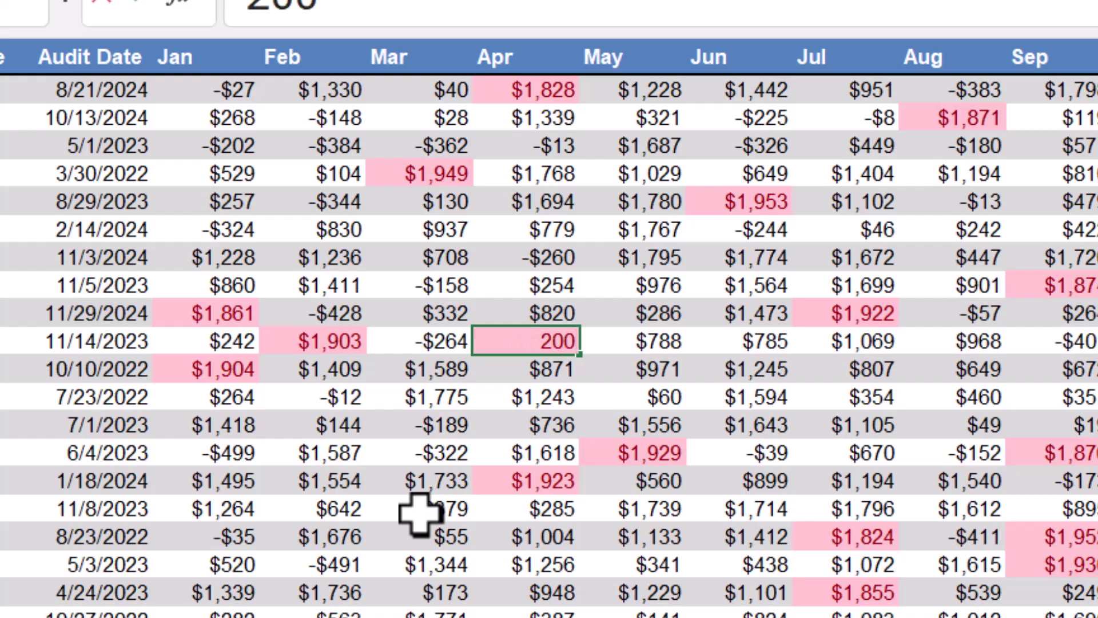
key(Return)
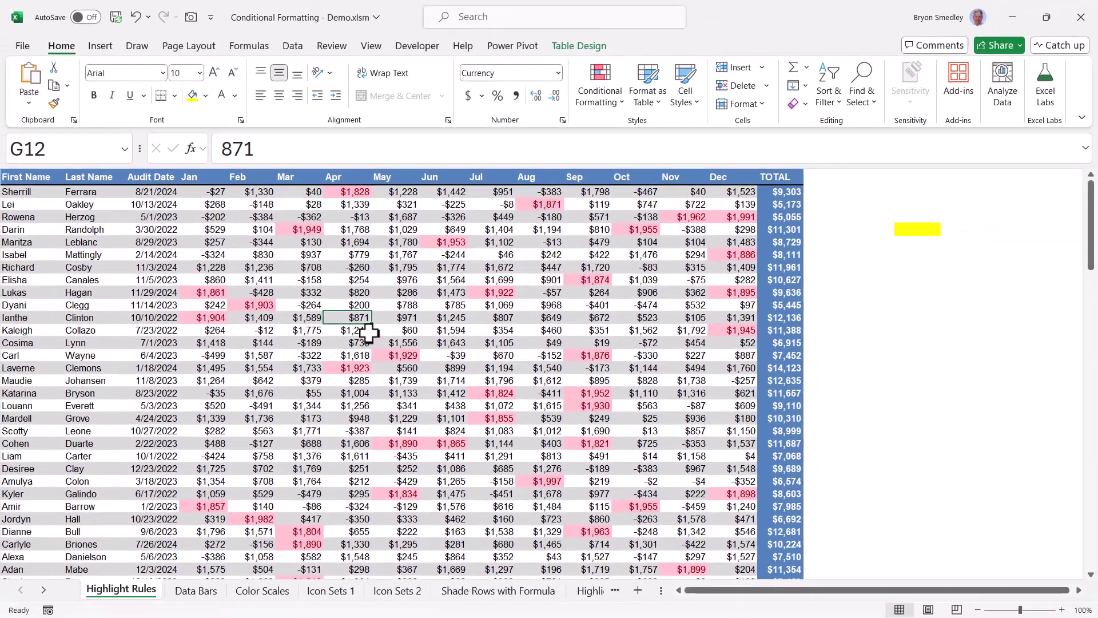
Step: Edit the table's greater-than formatting rule to compare against cell $S$5 and apply it
click(583, 105)
click(620, 315)
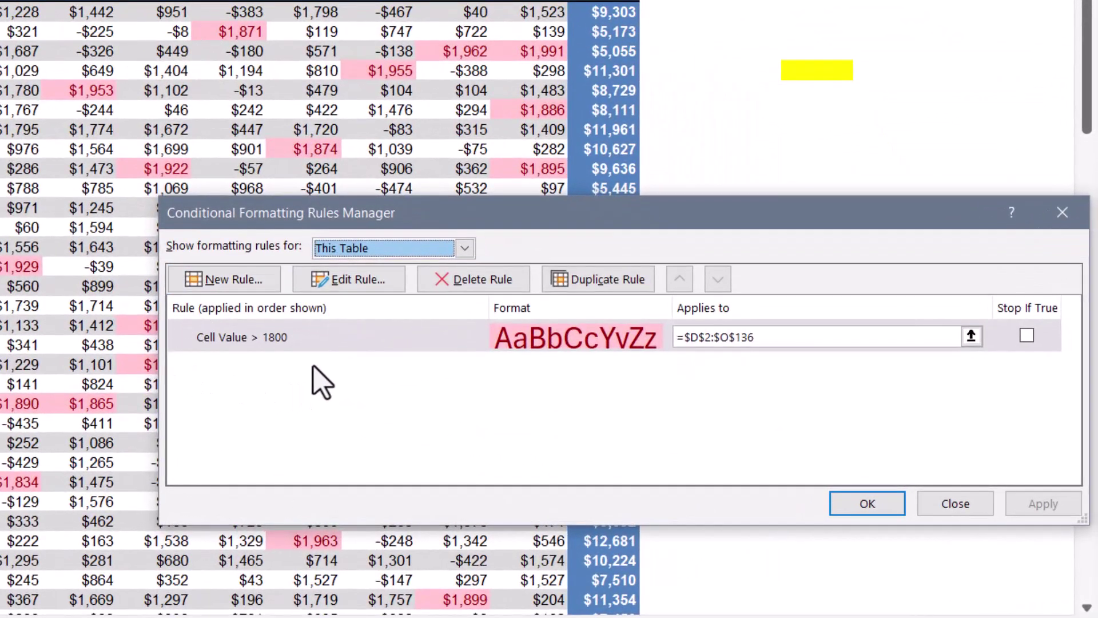
click(355, 284)
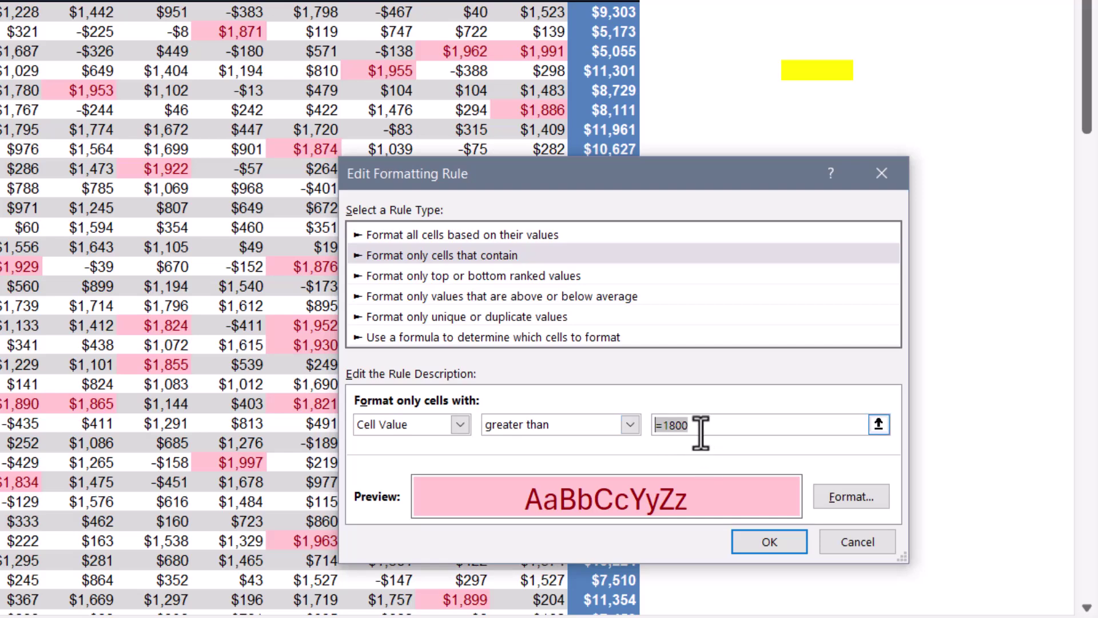
click(879, 424)
click(826, 71)
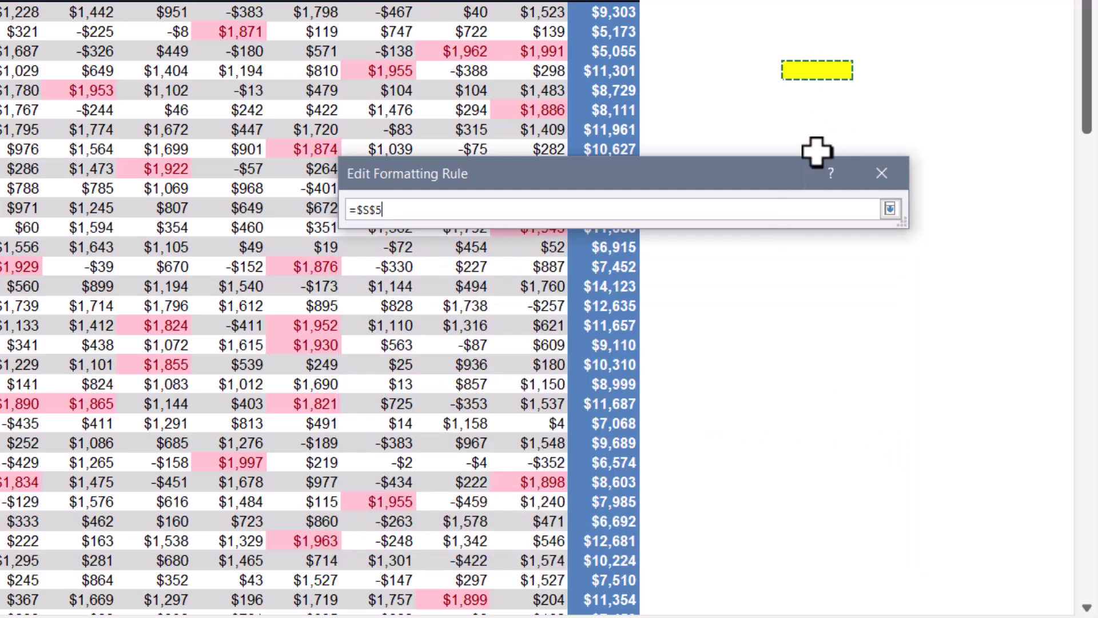
click(890, 209)
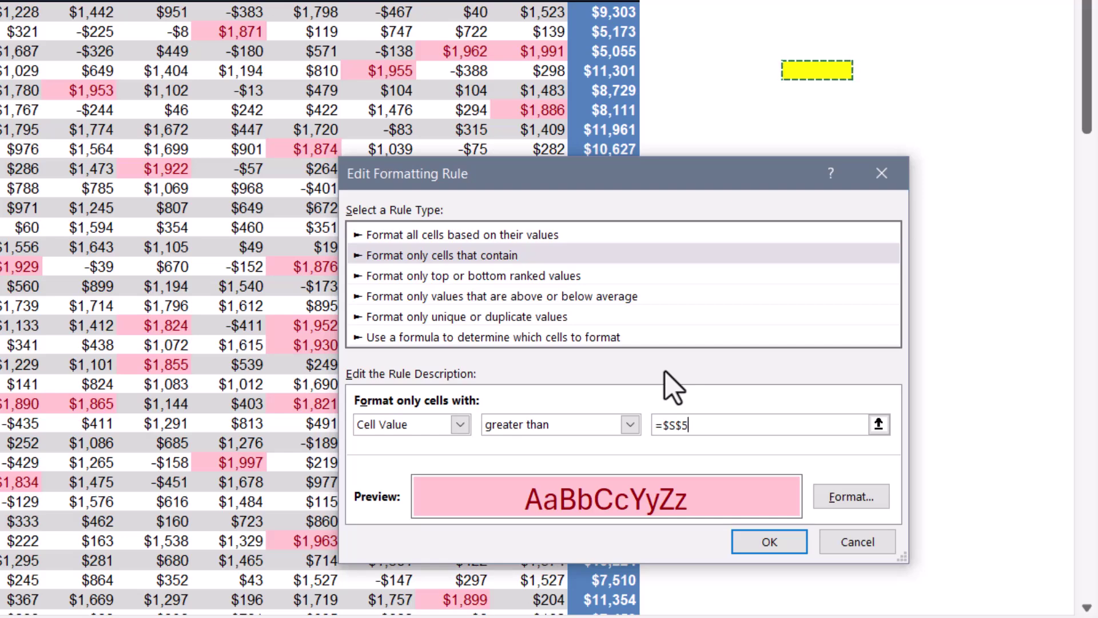
click(766, 543)
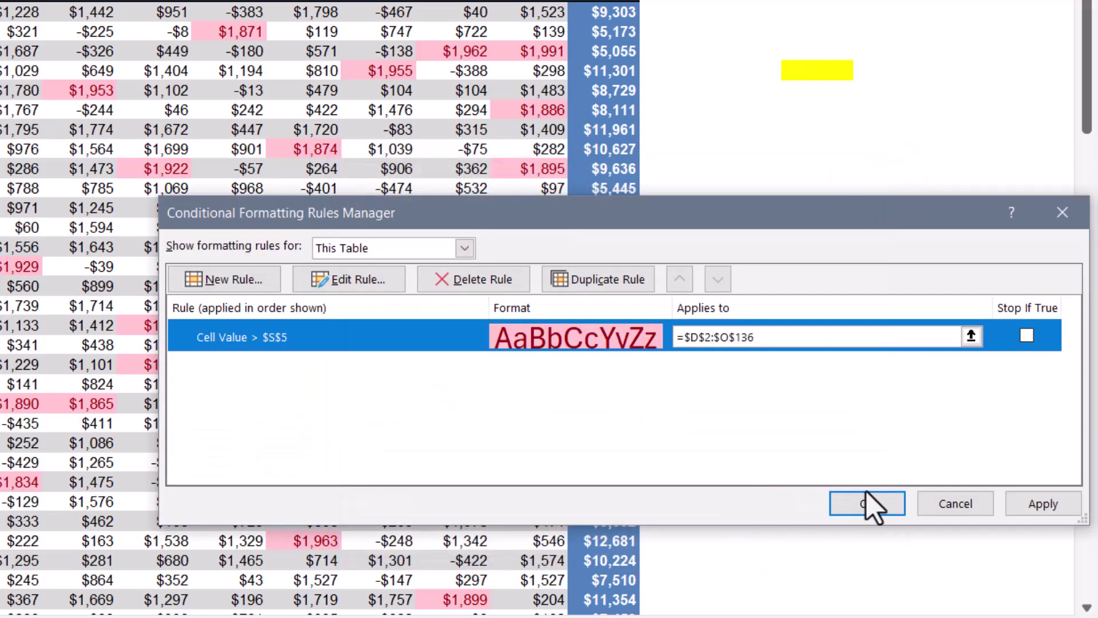
click(875, 506)
Step: Try 1800 and 0 as the threshold in yellow cell S5, and finally set it to 1900
click(807, 73)
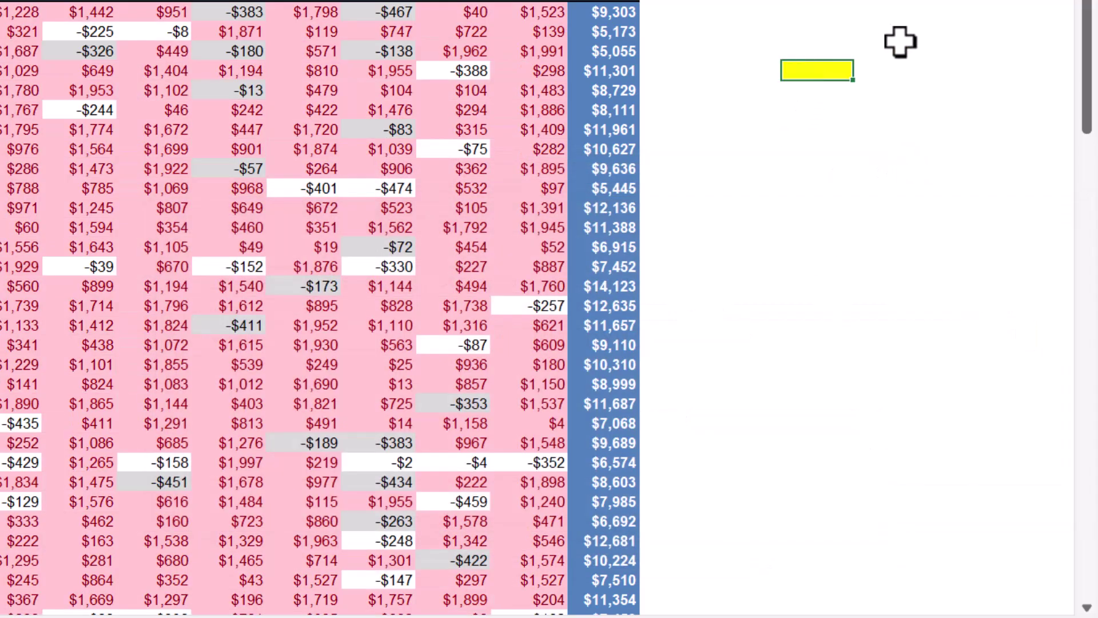
text(1800)
key(Return)
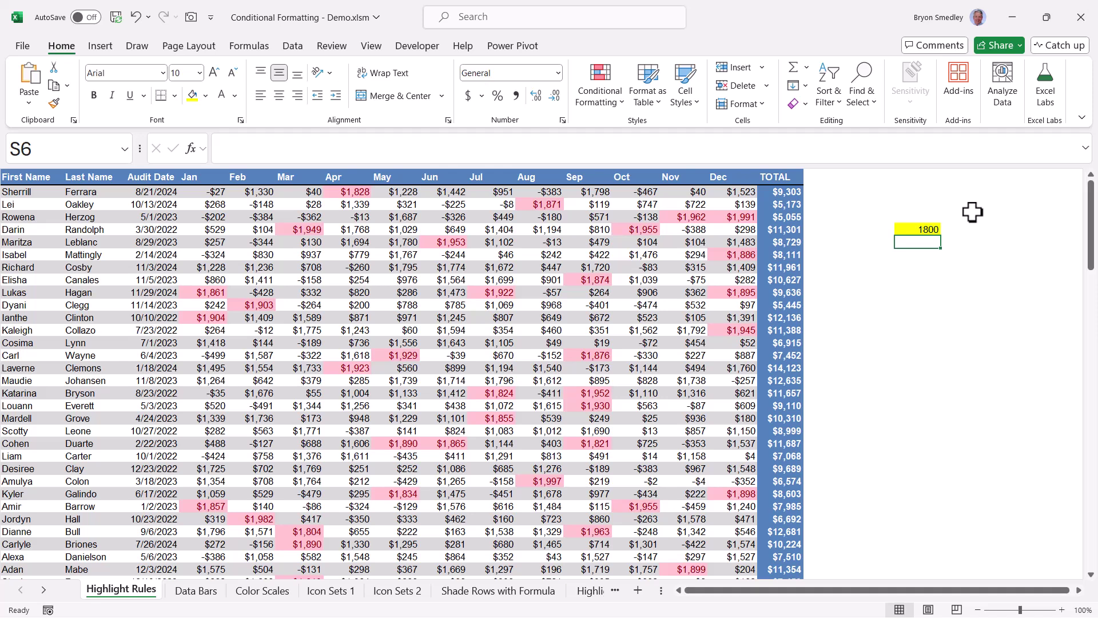
key(Up)
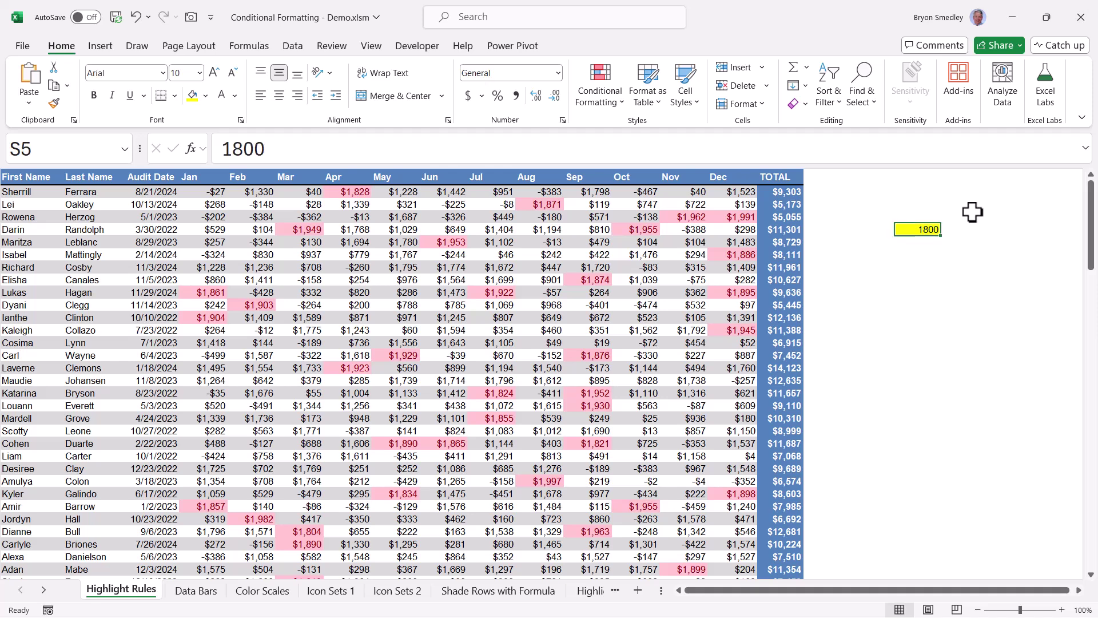
text(0)
key(Return)
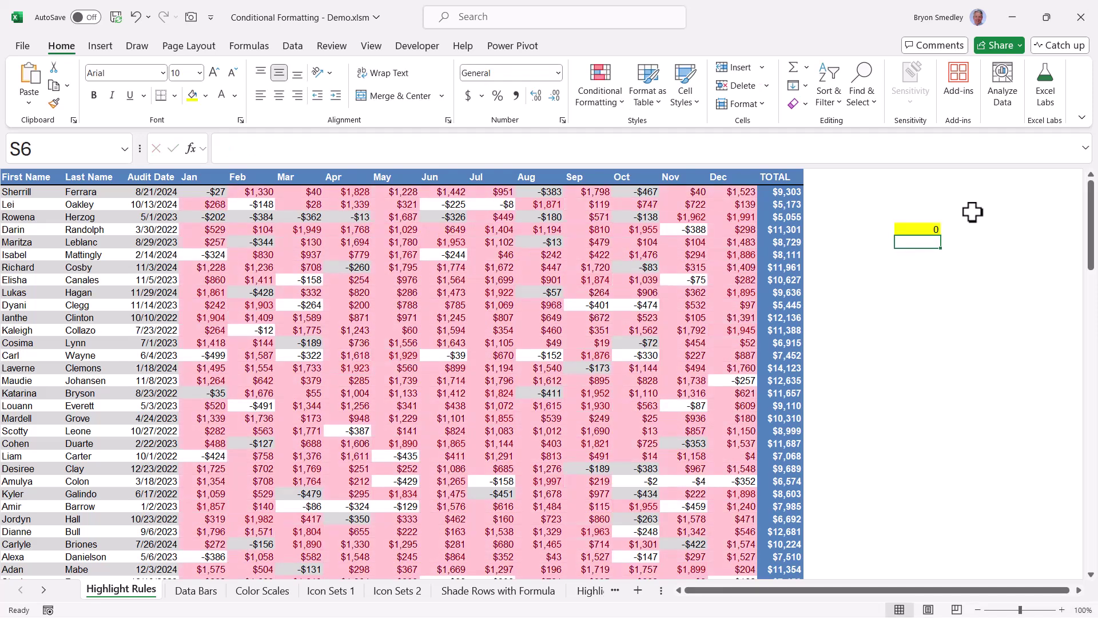
key(Up)
text(1900)
key(Return)
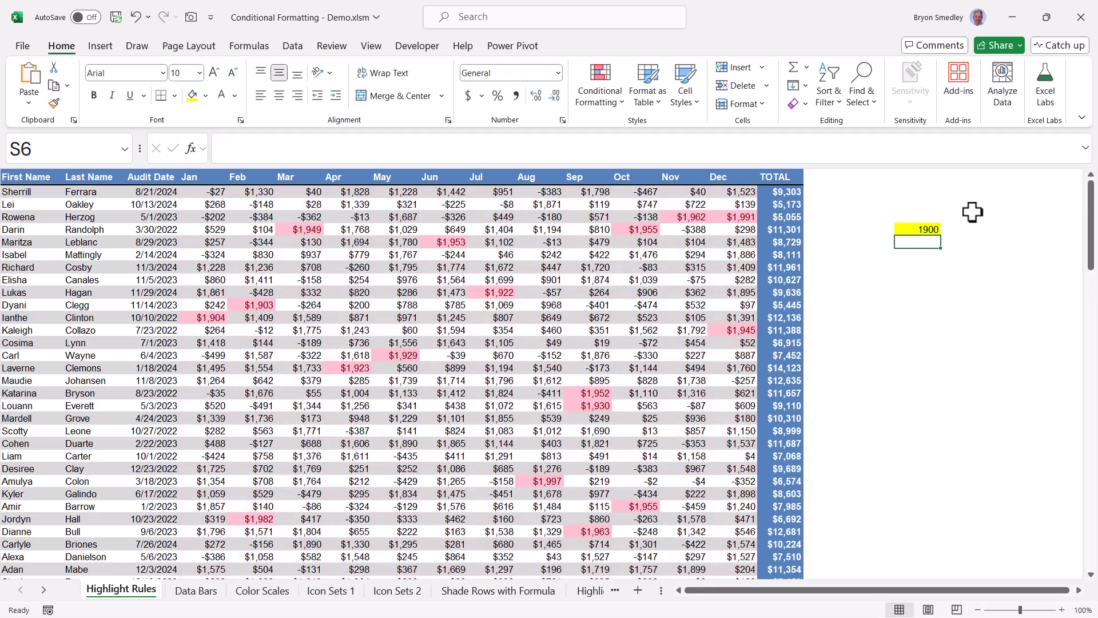
key(Up)
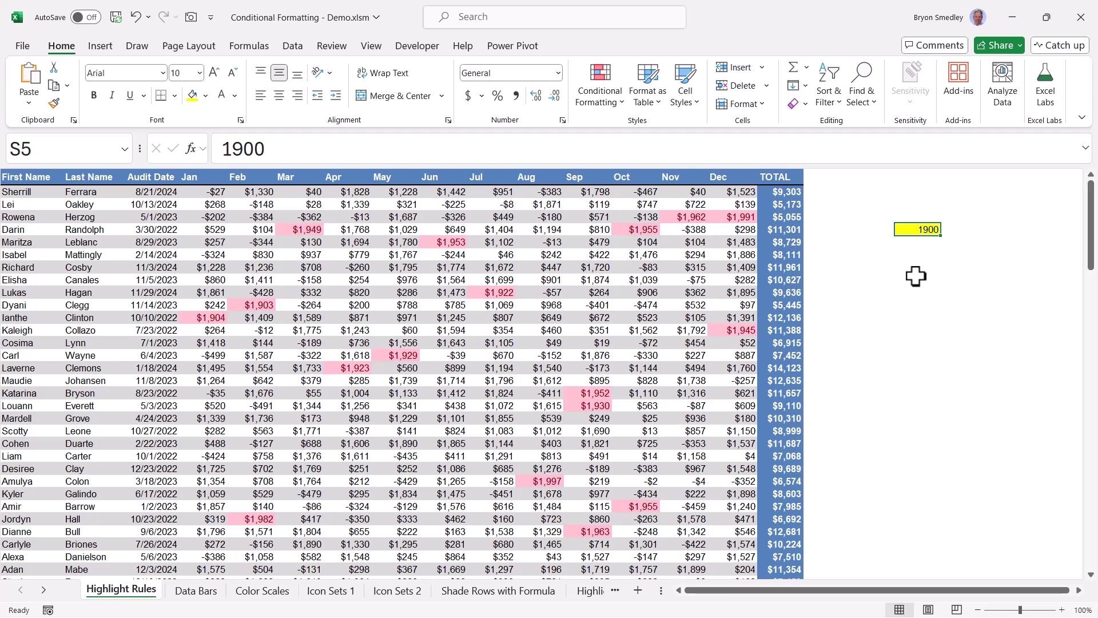
Step: Clear the conditional formatting rules from the entire sheet
click(615, 98)
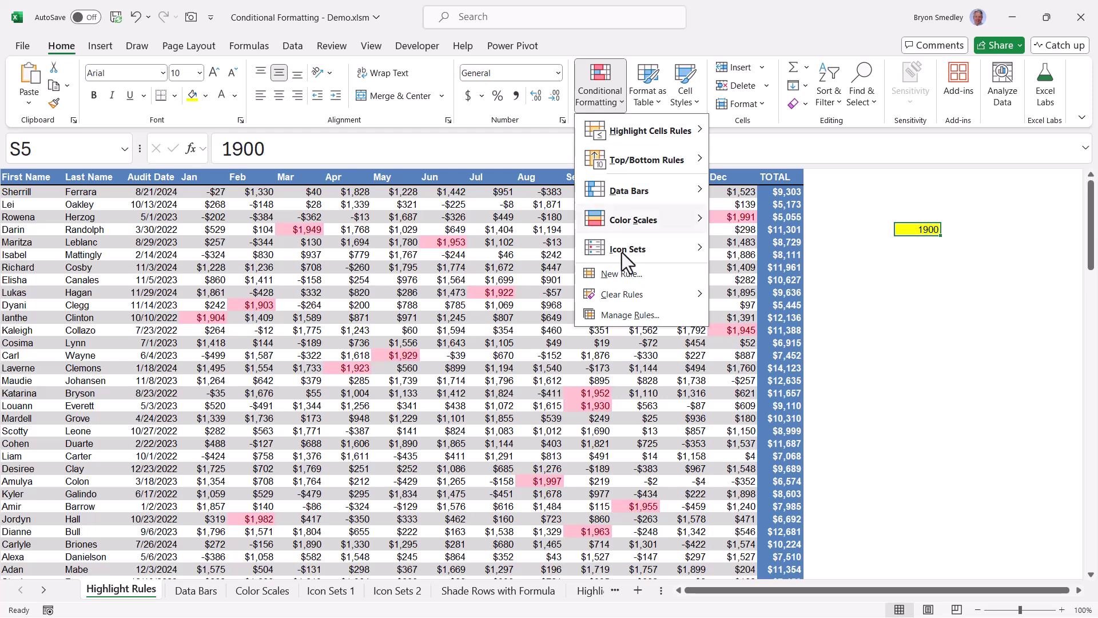
mouse_move(675, 294)
click(776, 312)
Step: Format the top 20% of the Jan to Dec amounts in D2:O136 with Light Red Fill with Dark Red Text
drag(204, 191, 730, 162)
click(599, 83)
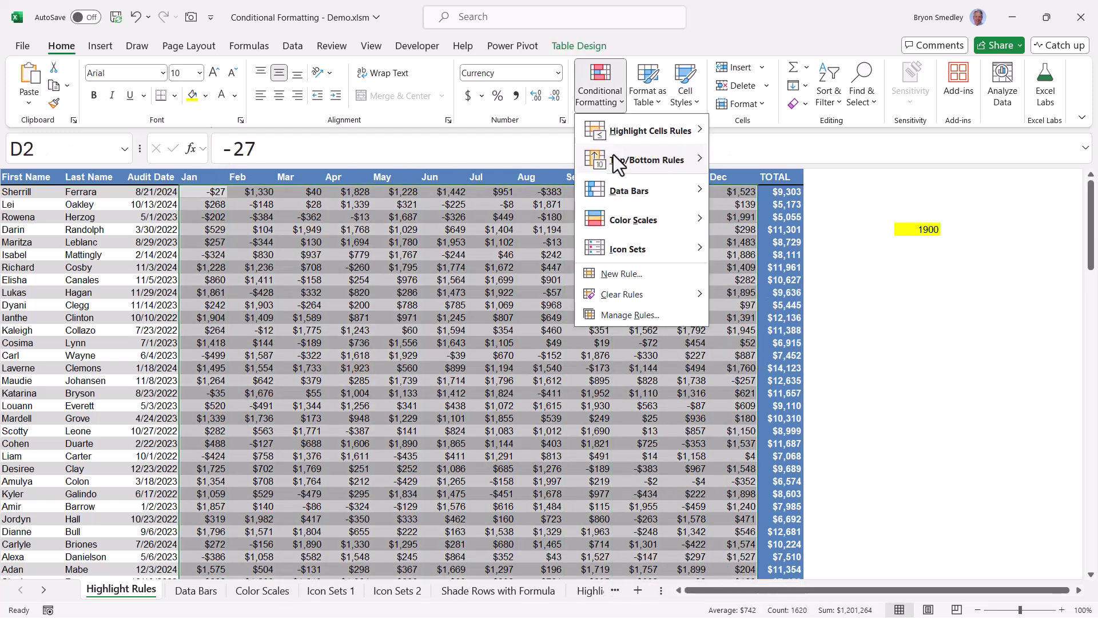
mouse_move(614, 155)
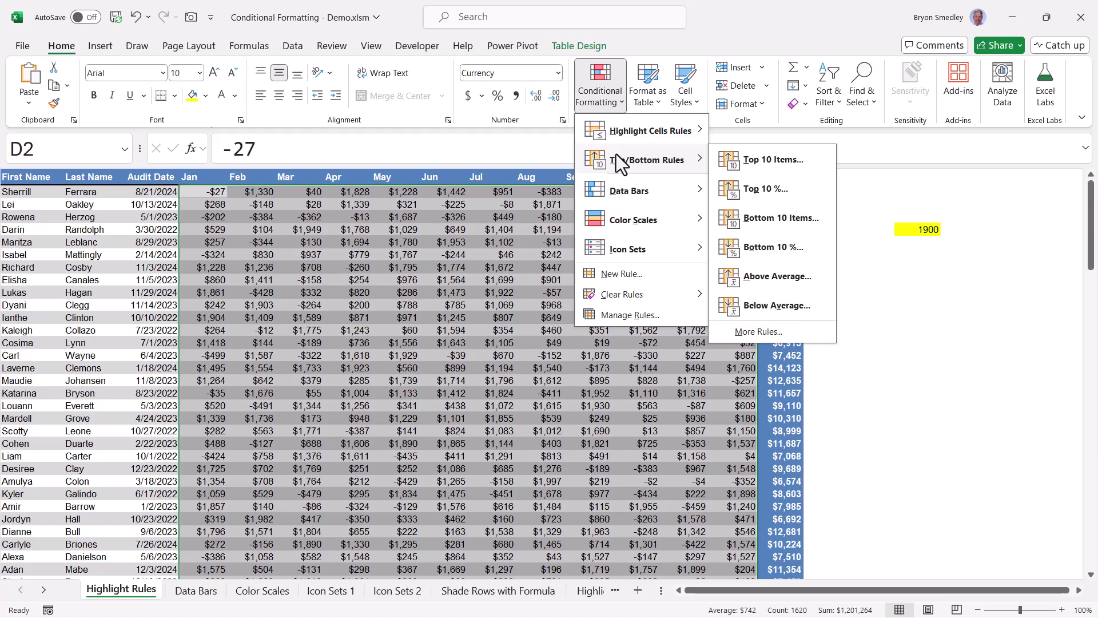
click(739, 189)
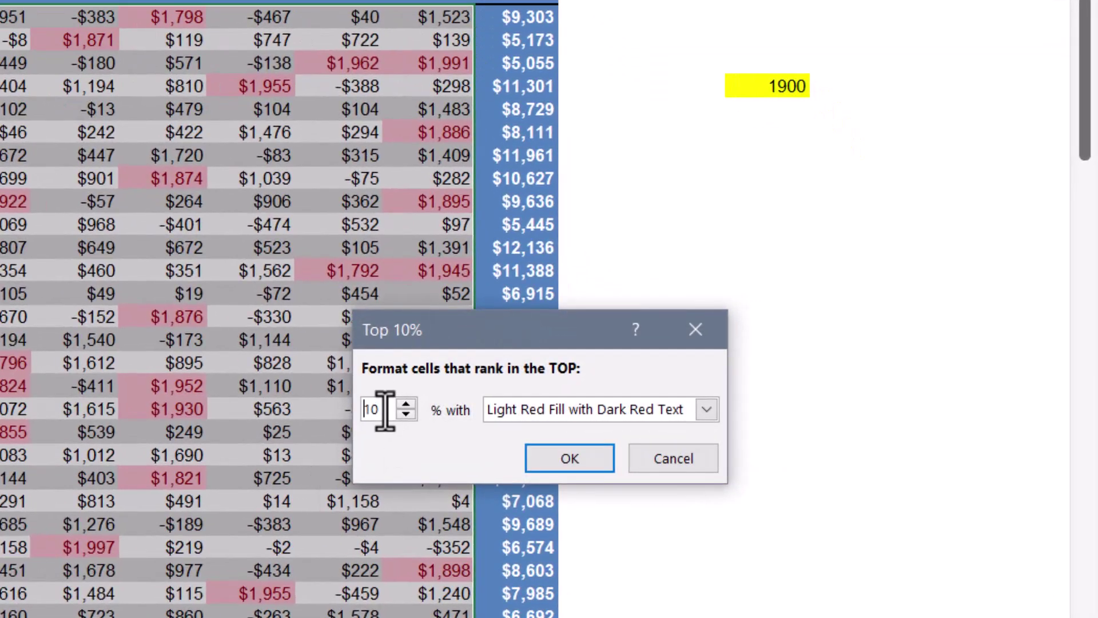
double_click(385, 410)
text(20)
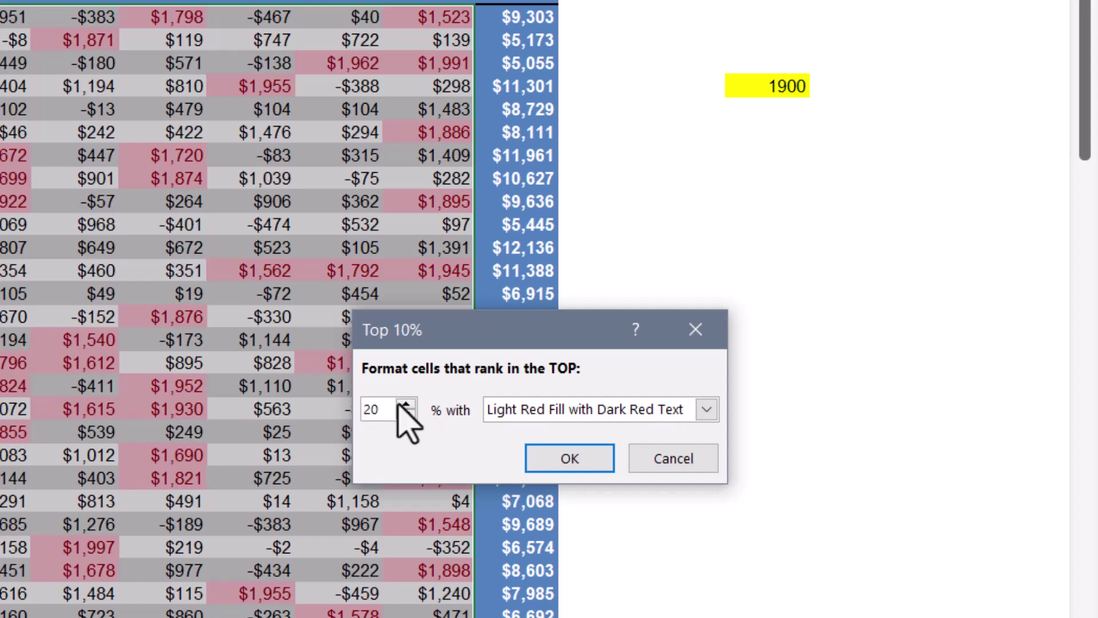
double_click(371, 409)
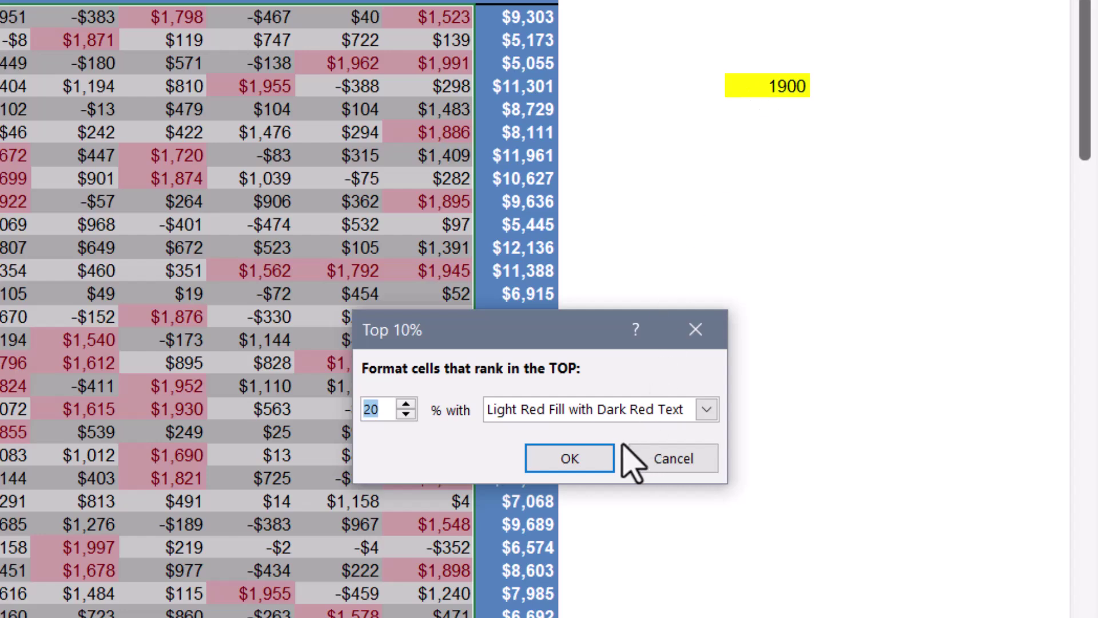
click(583, 455)
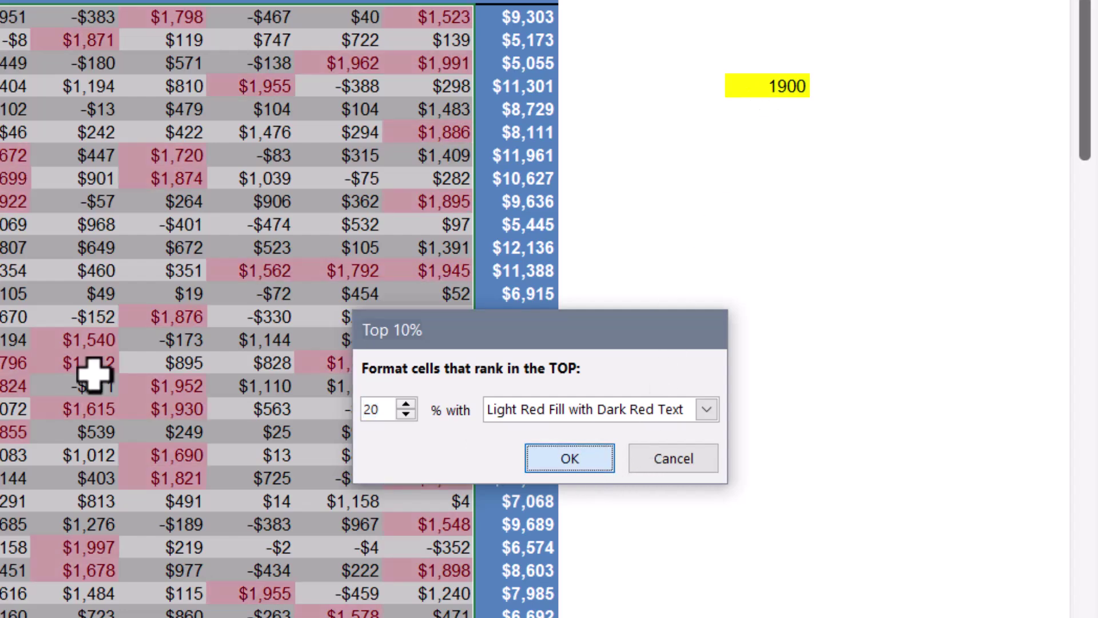
Step: Open the table's Top 20% conditional formatting rule for editing and examine its rank percentage setting
click(89, 363)
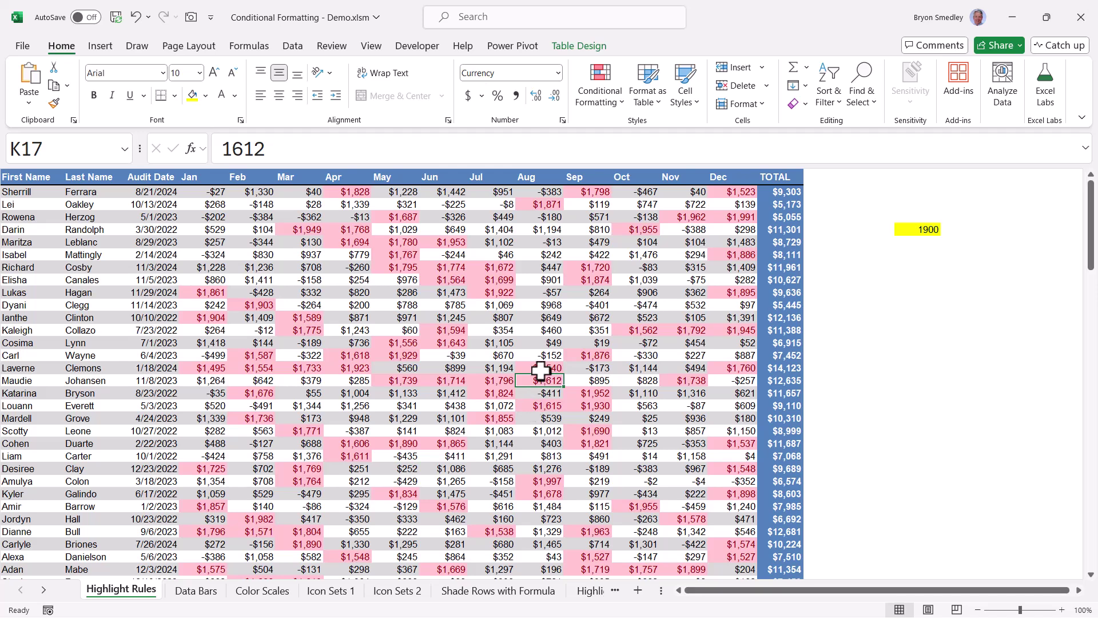
click(602, 87)
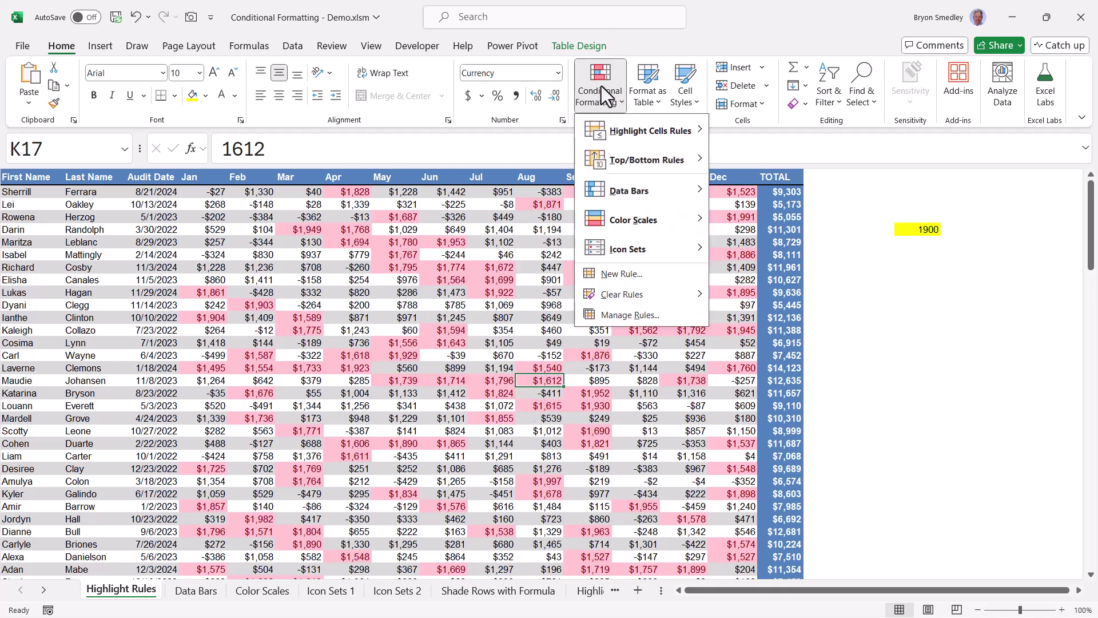
click(605, 315)
click(612, 362)
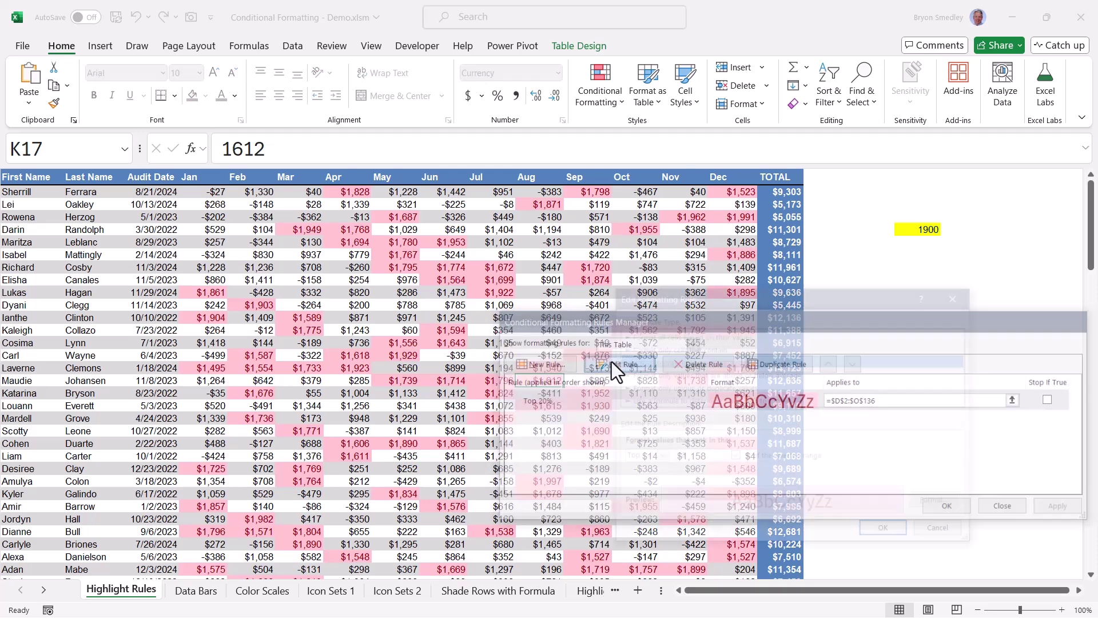
click(688, 456)
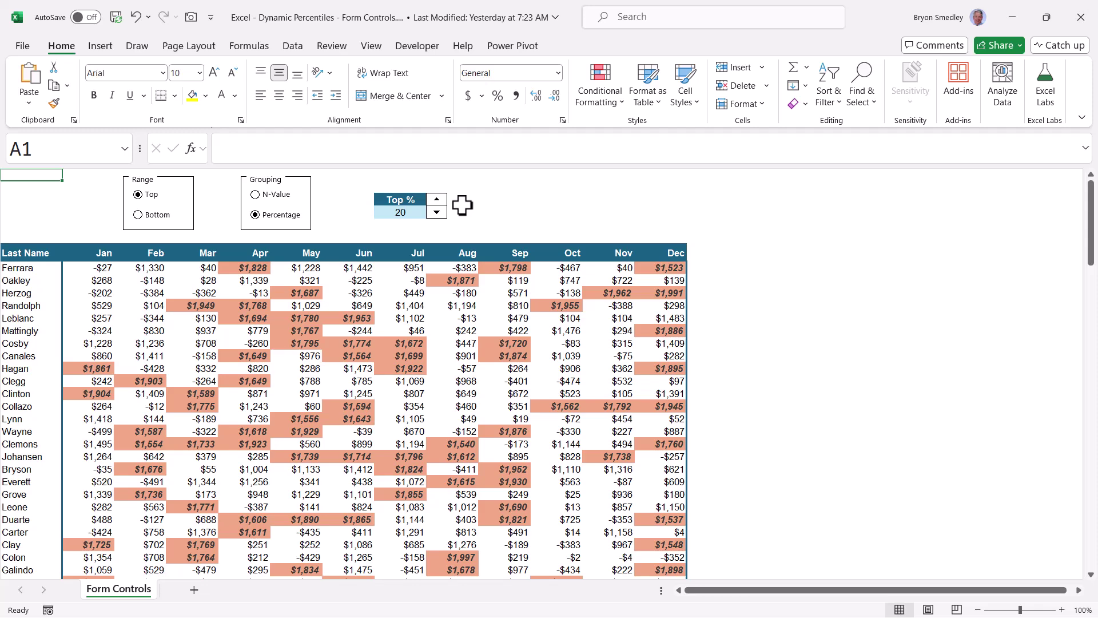
Step: Try 5 and 80 as the Top % value in cell H4, and compare the Bottom range with Top
click(412, 213)
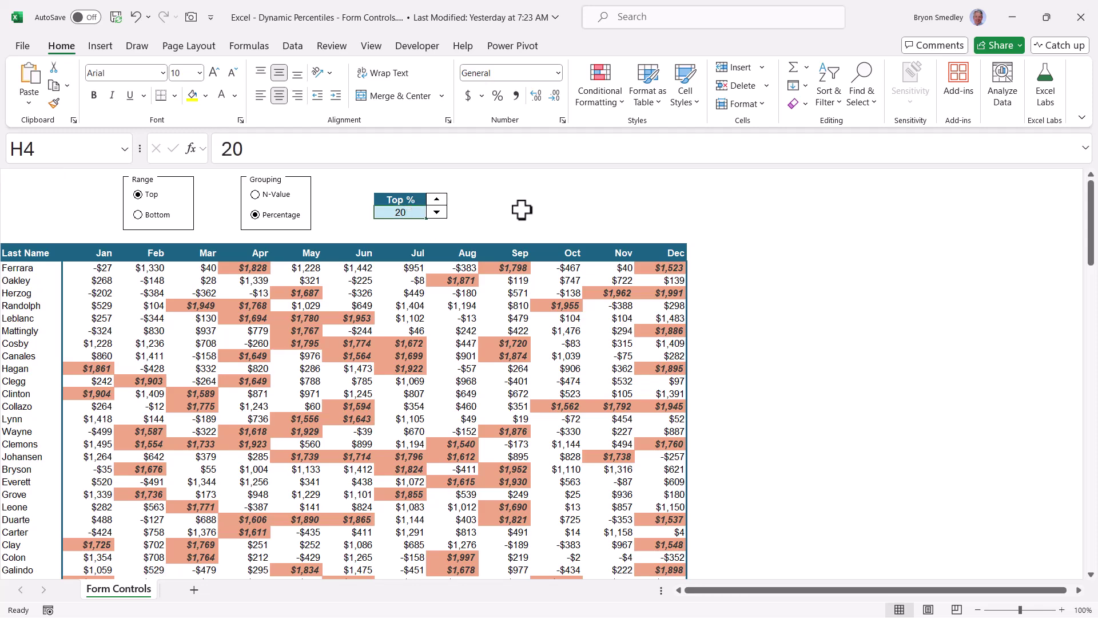
text(5)
key(Return)
key(Up)
text(80)
key(Return)
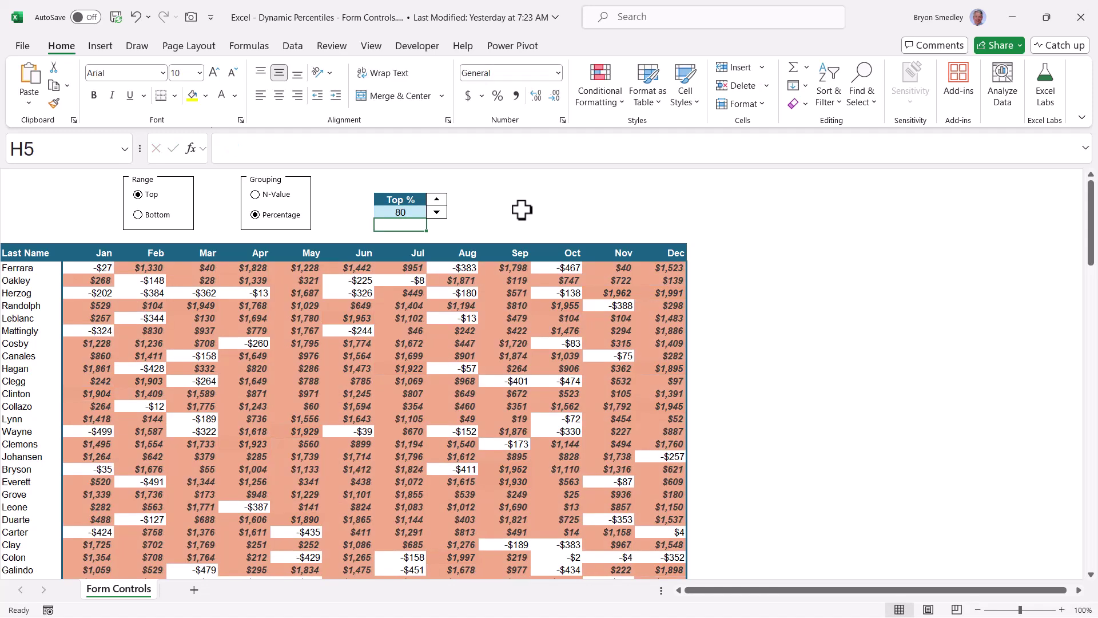
click(139, 216)
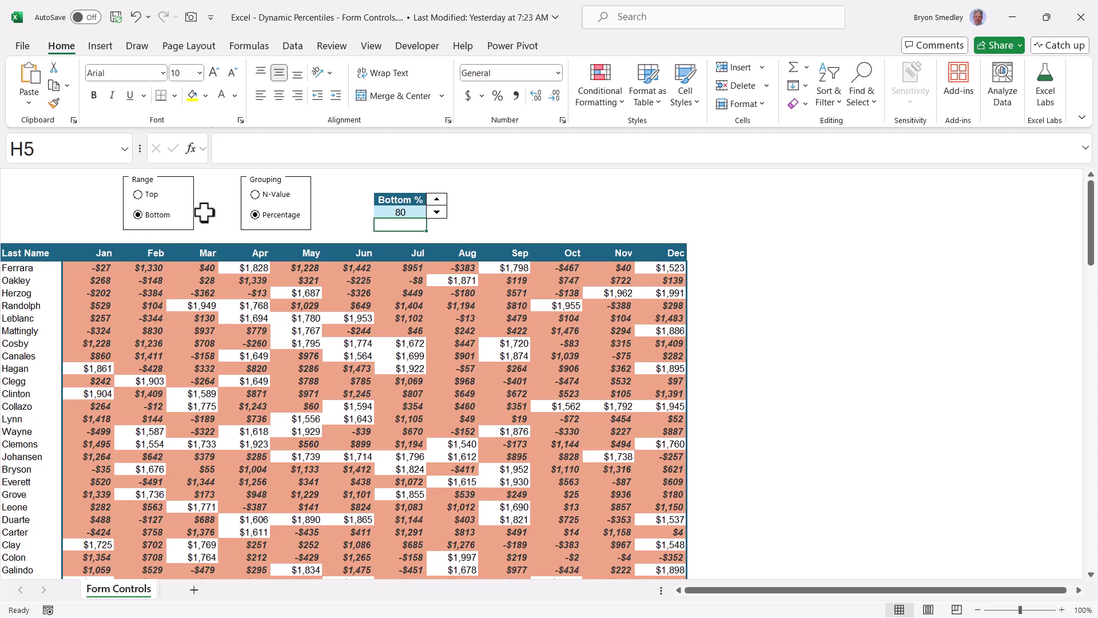
click(146, 196)
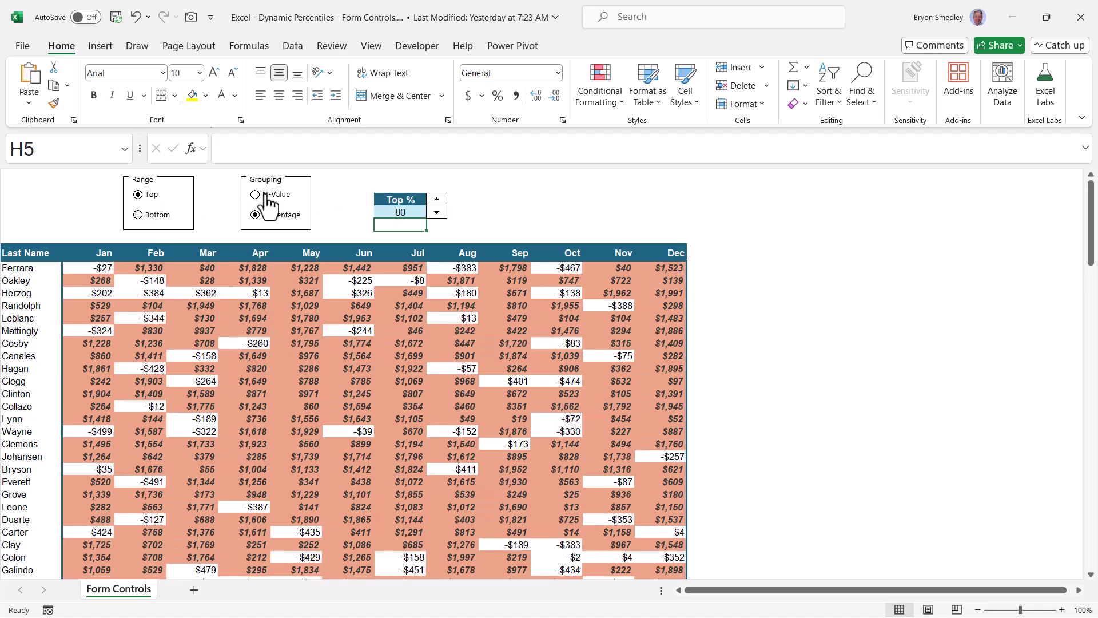
Step: Switch the grouping to N-Value and set the Top N value in H4 to 10
click(257, 197)
click(395, 211)
text(10)
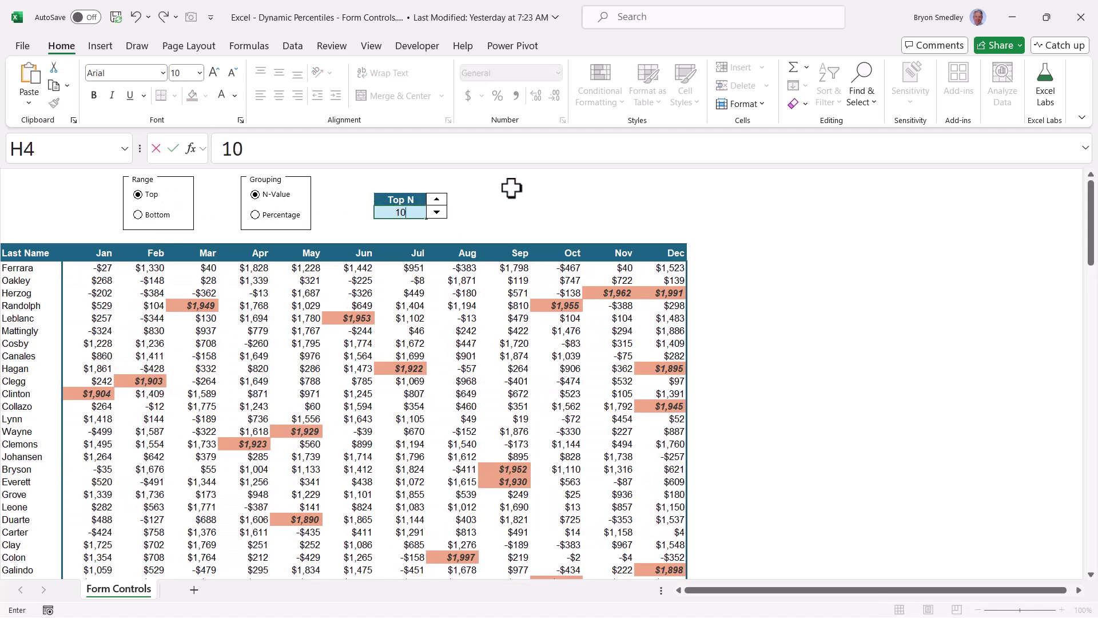
key(Return)
Step: Switch the grouping to Percentage and alternate the range between Bottom and Top, ending on Top
click(139, 217)
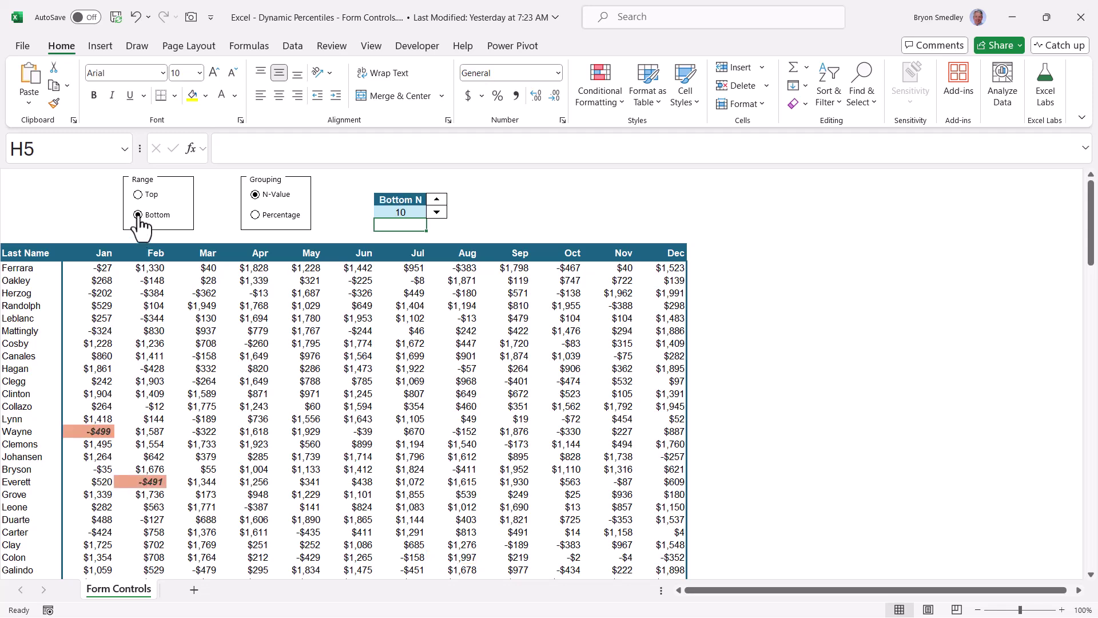
click(268, 223)
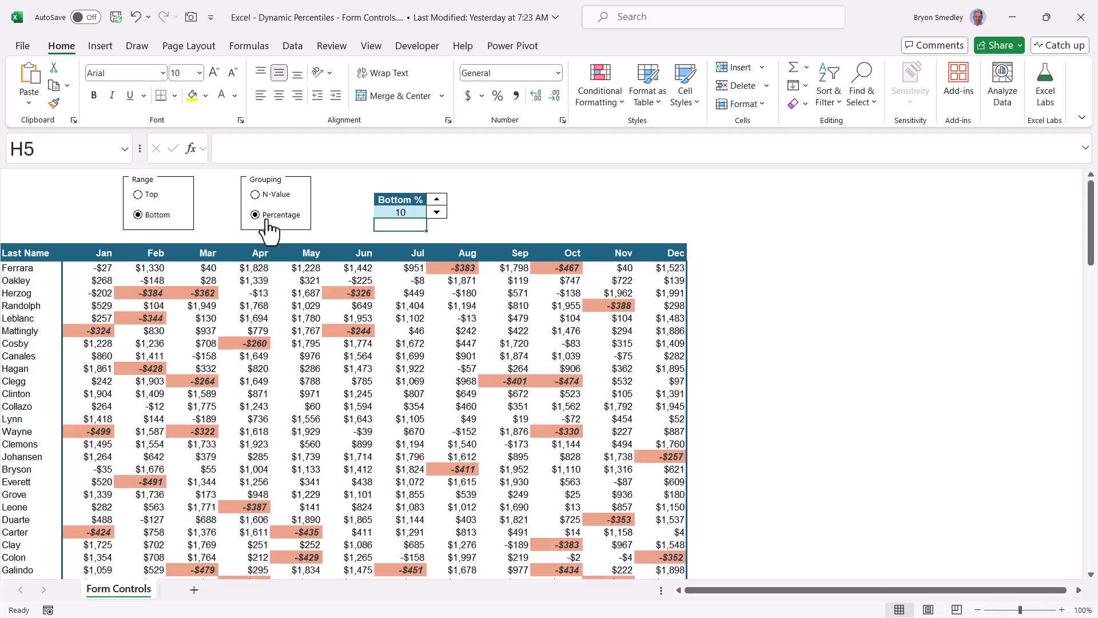
click(138, 195)
click(139, 215)
click(138, 196)
click(138, 215)
click(139, 195)
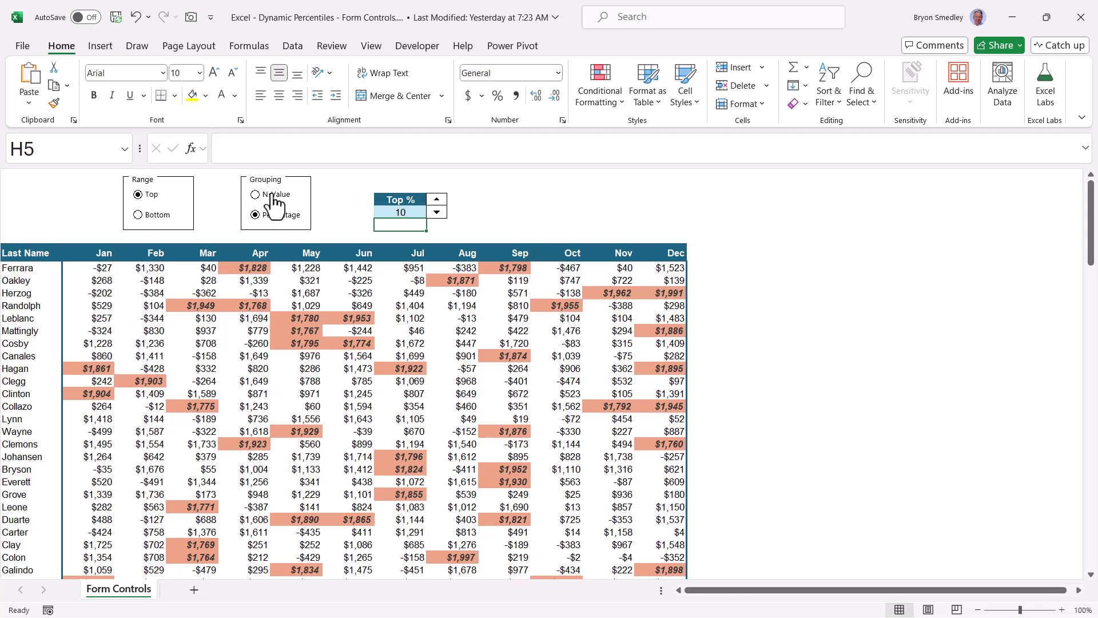
Step: Switch the grouping to N-Value and back to Percentage, and increase the Top % value with its spinner
click(269, 195)
click(277, 217)
click(437, 200)
drag(436, 200, 436, 199)
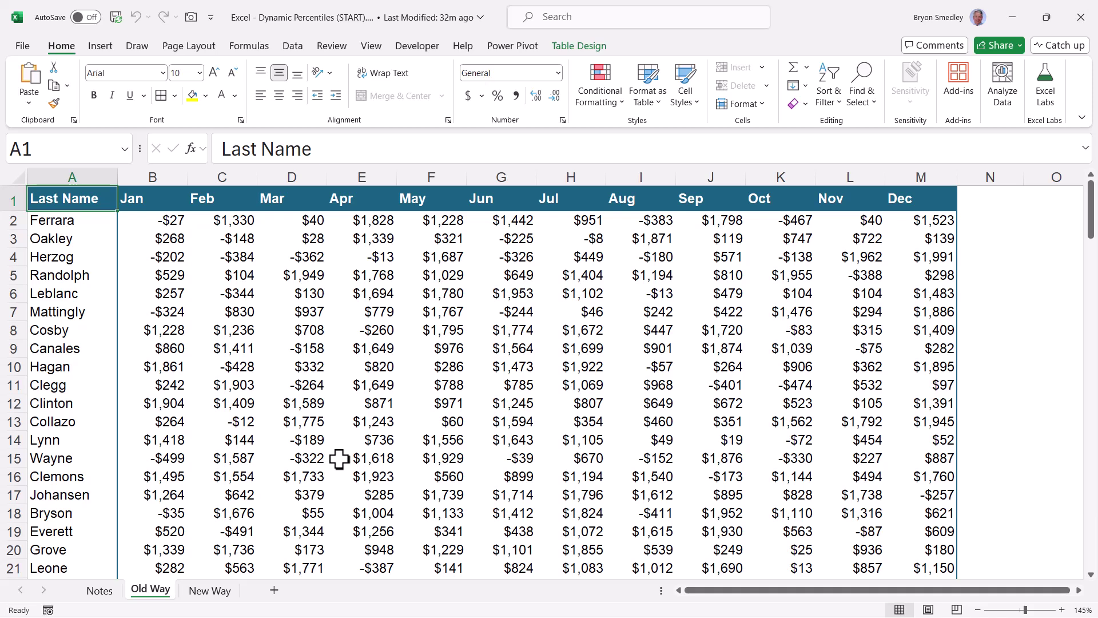
Step: Select all monthly sales values on the Old Way sheet and apply a Greater Than highlight rule with a threshold of 1800
drag(150, 223, 378, 313)
click(314, 280)
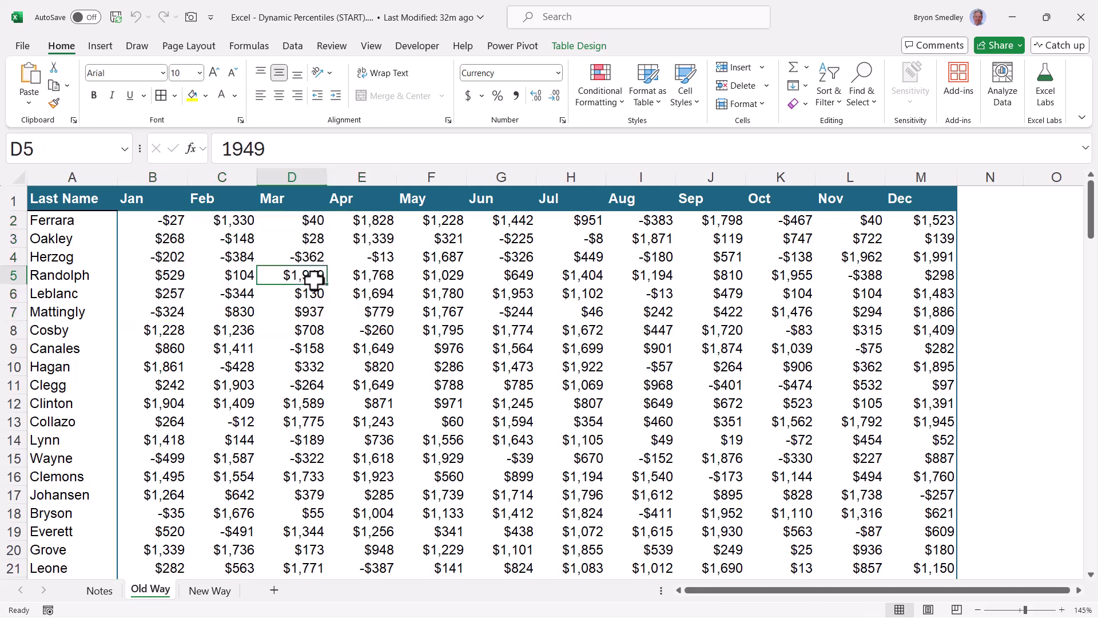
drag(152, 177, 918, 192)
click(603, 80)
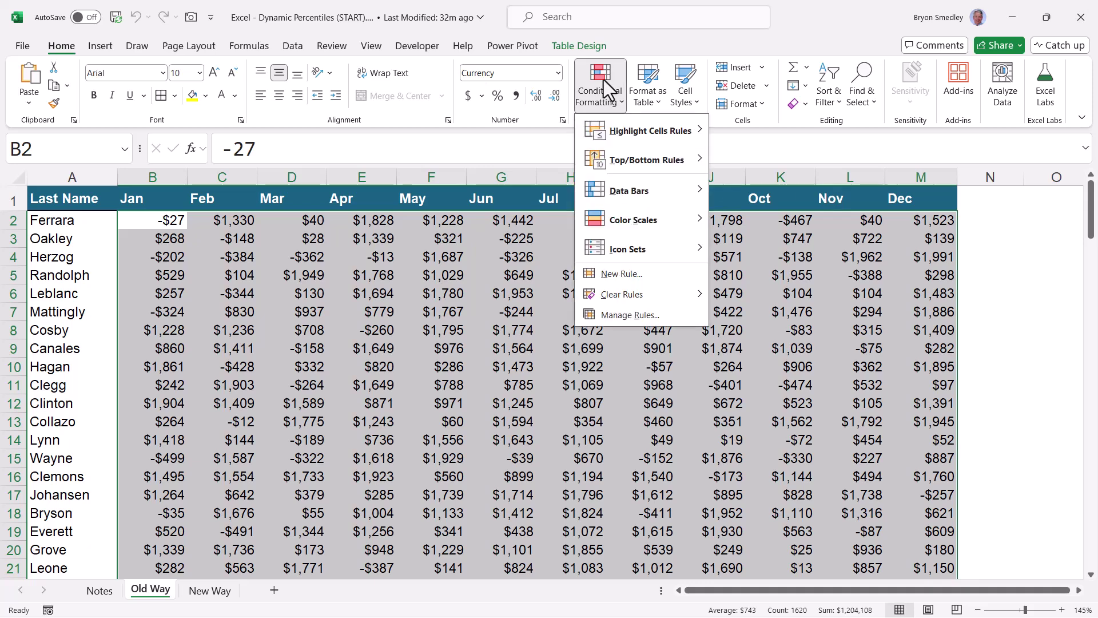
mouse_move(609, 128)
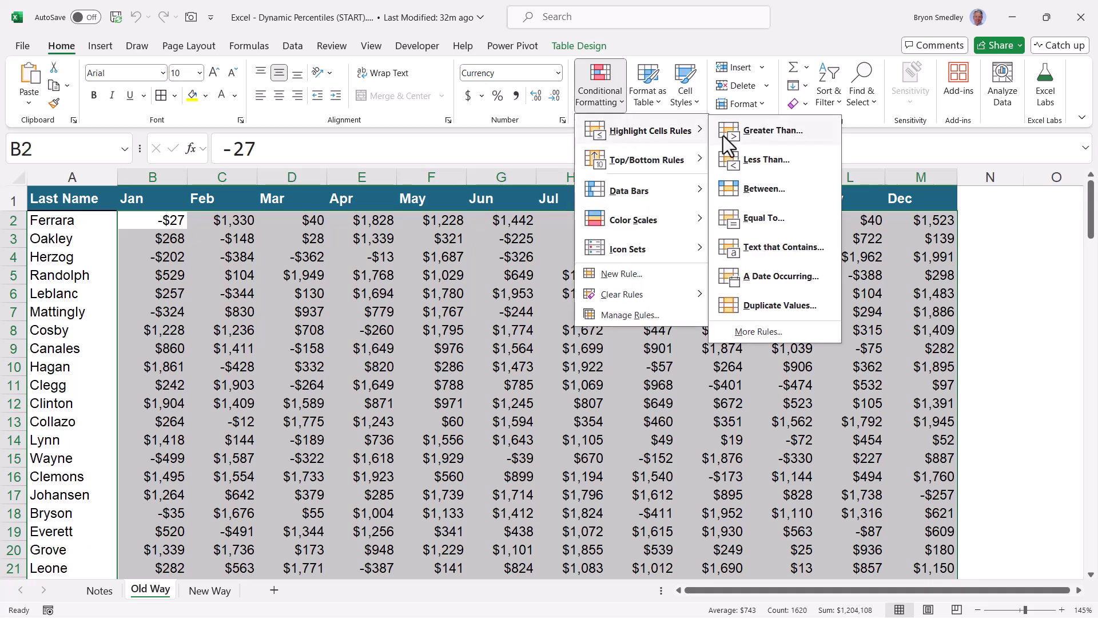
click(778, 129)
text(1800)
key(Return)
click(702, 298)
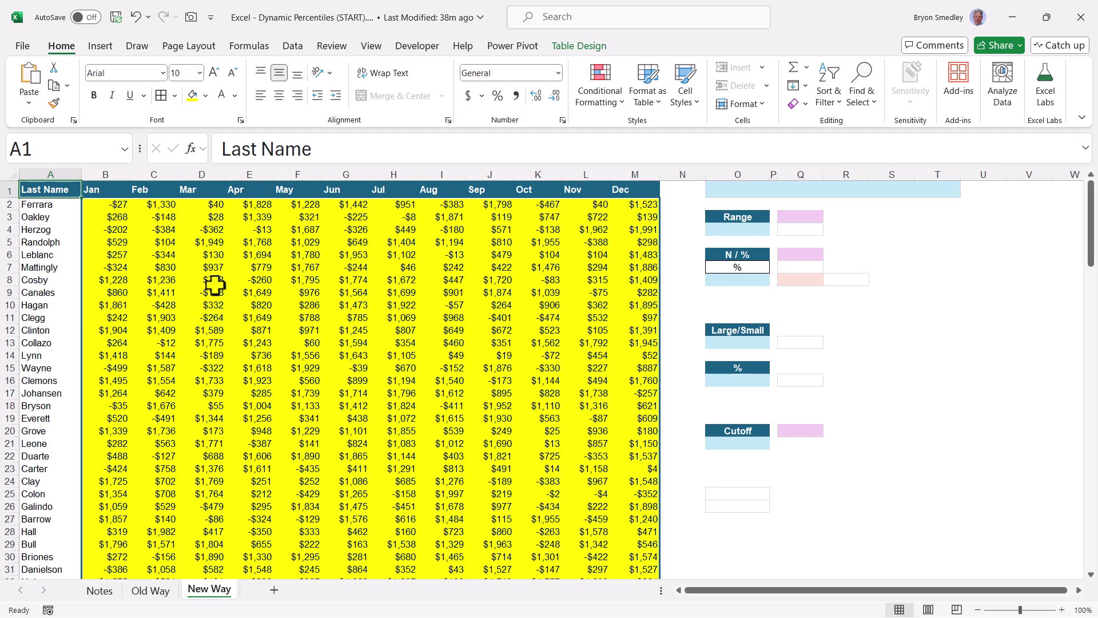
Step: Assign the name Sales to all Jan through Dec values in the table on the New Way sheet
drag(106, 204, 526, 471)
click(114, 206)
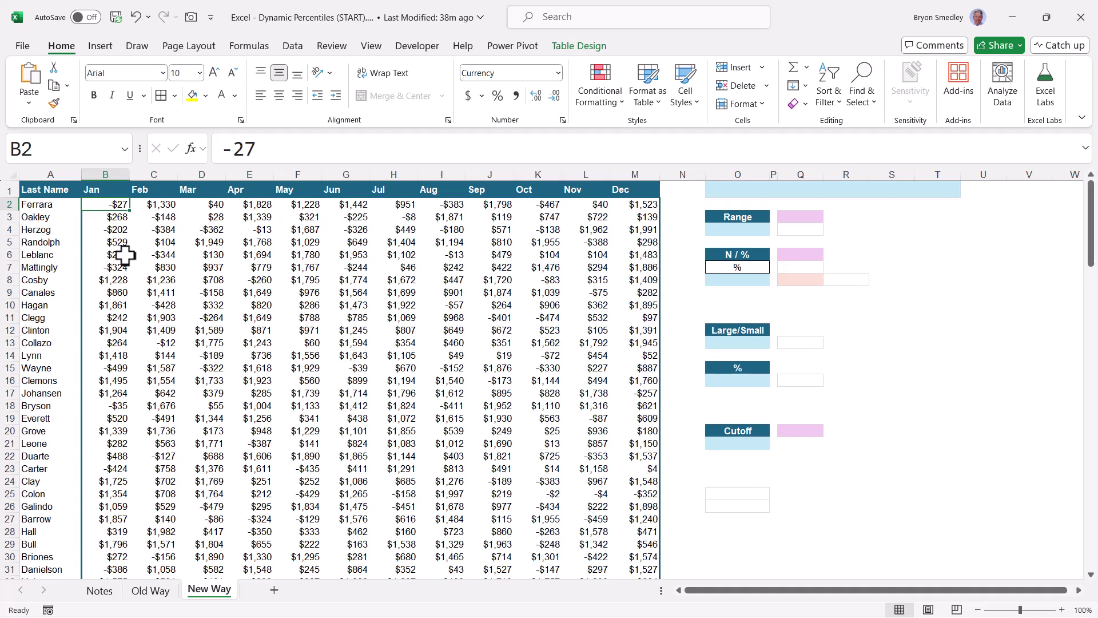
drag(112, 184, 606, 179)
click(57, 149)
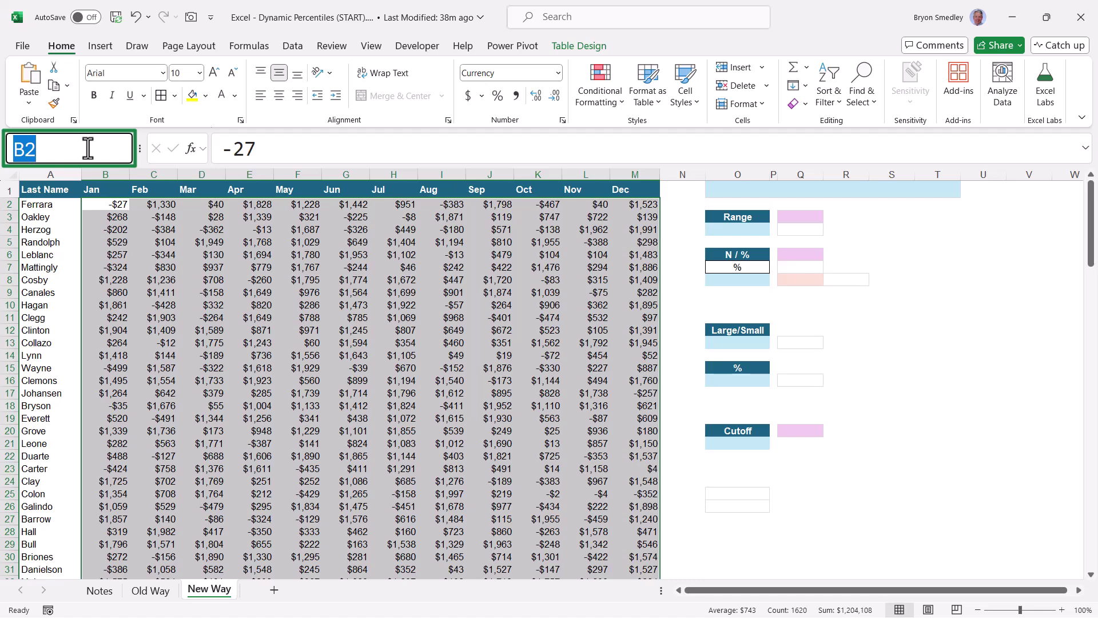
text(Sales)
key(Return)
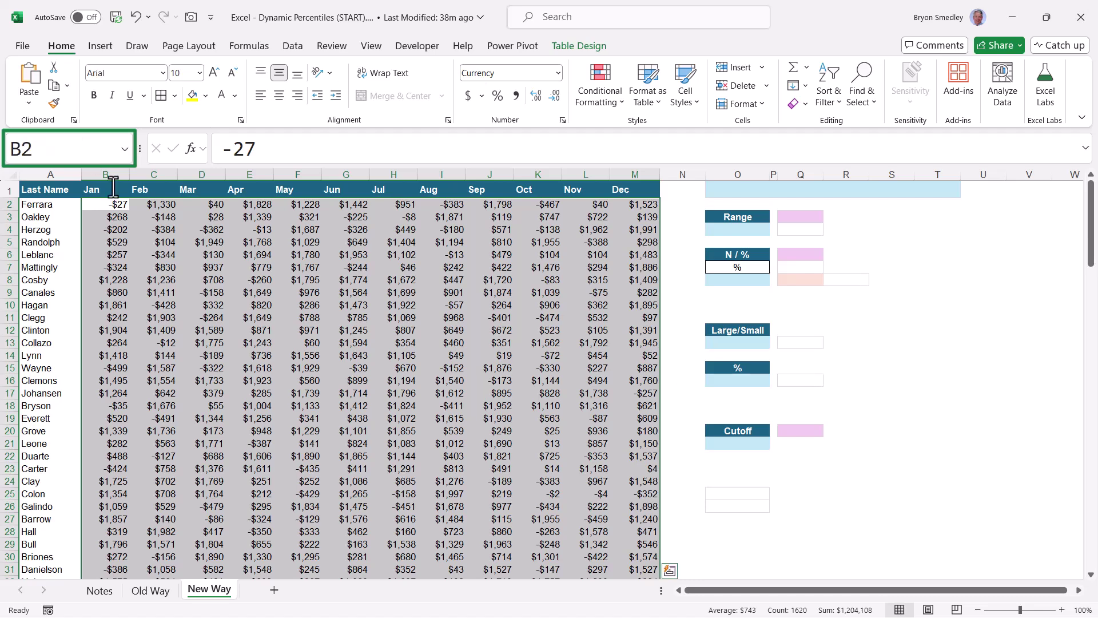
Step: Test the Sales named range by selecting it from another cell
click(166, 280)
click(125, 150)
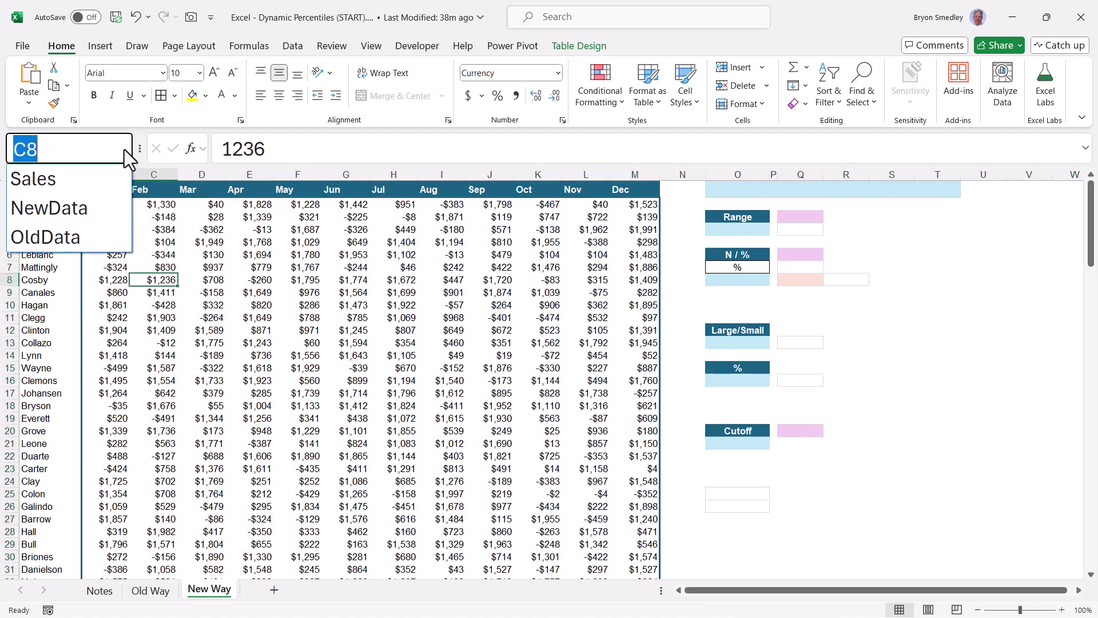
click(50, 179)
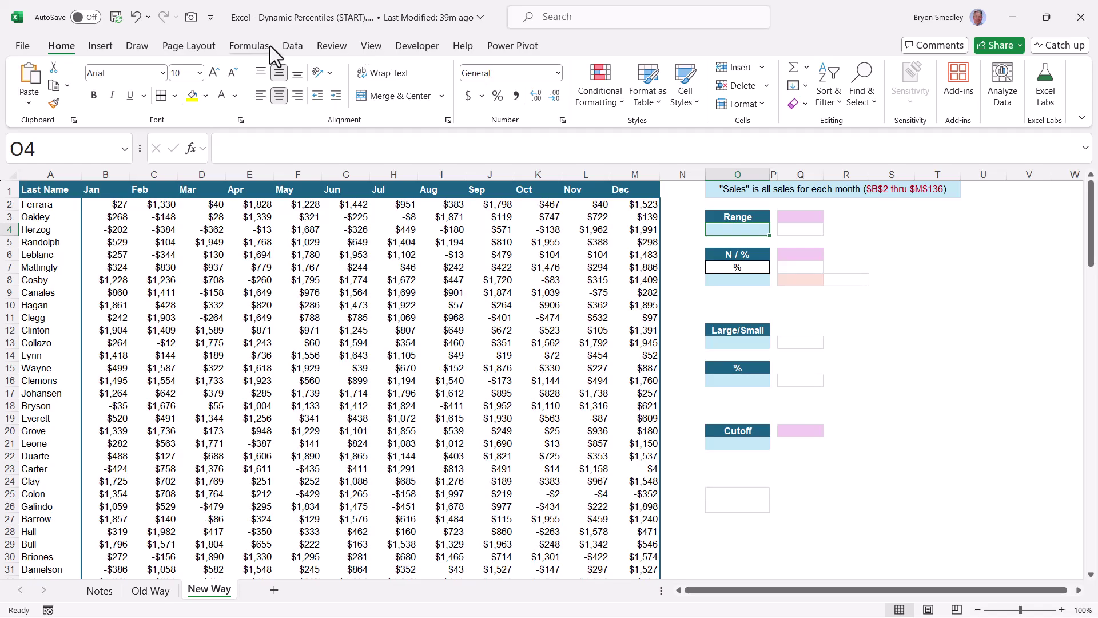
Step: Add list data validation to the Range cell O4 with the source Top,Bottom
click(291, 46)
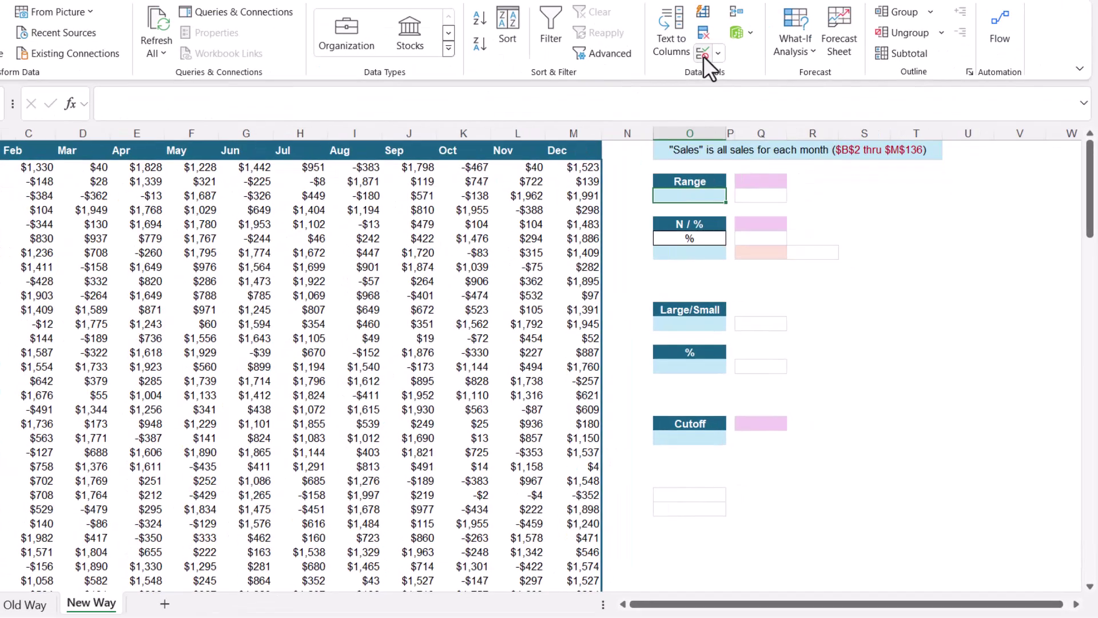
click(751, 104)
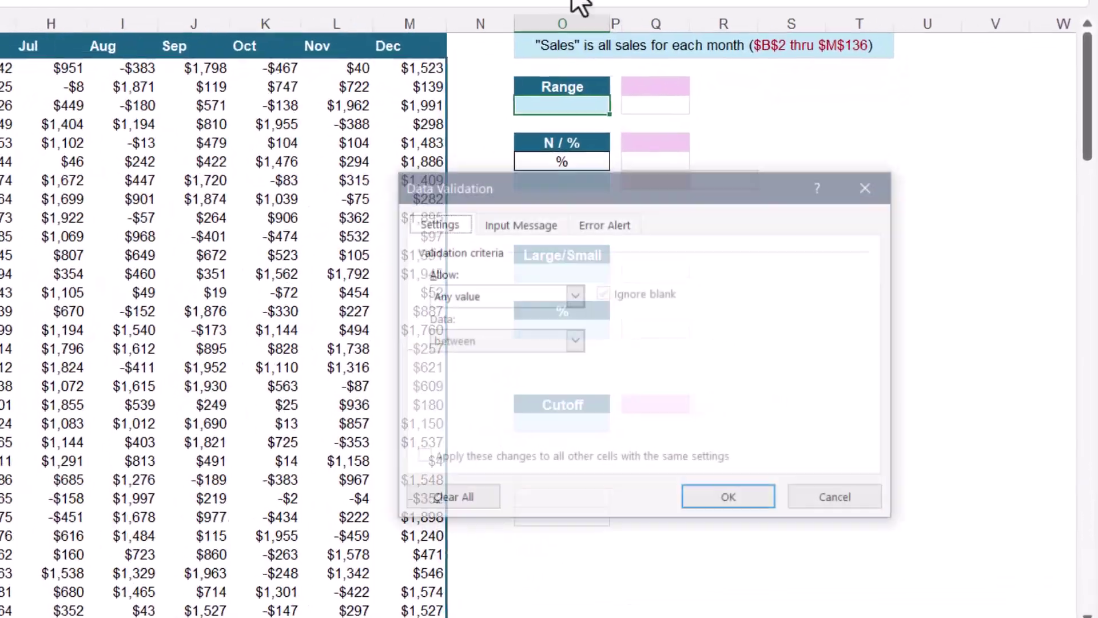
click(513, 275)
click(400, 345)
click(416, 374)
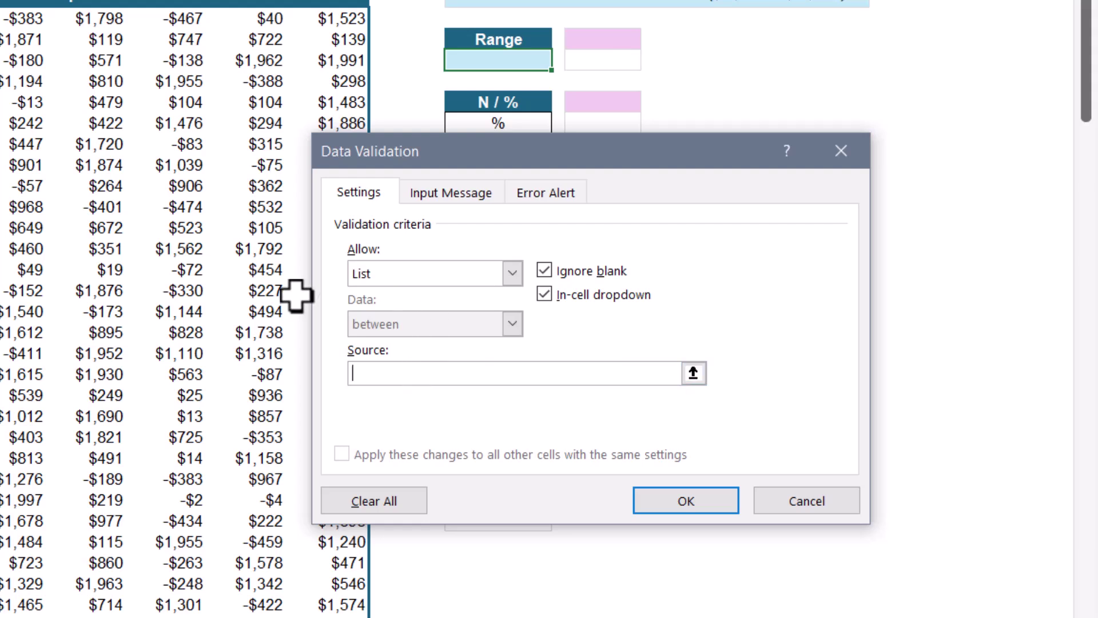
text(Top,Bottom)
click(704, 506)
Step: Test the choices for the Range cell O4 by picking Top, Bottom, and finally Top again
click(561, 60)
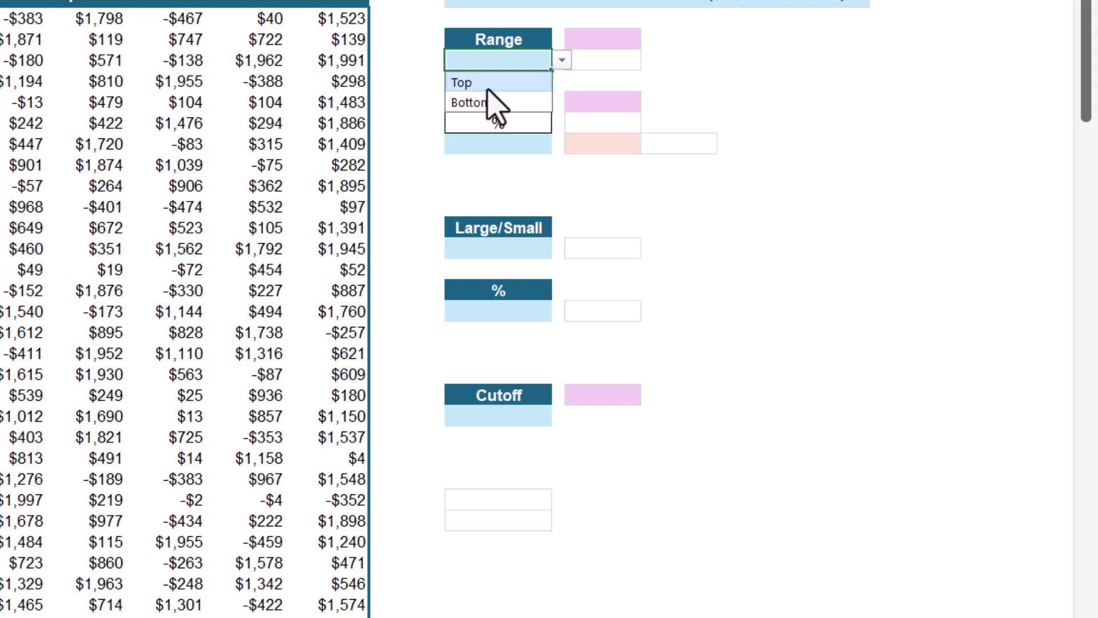
click(508, 82)
click(561, 60)
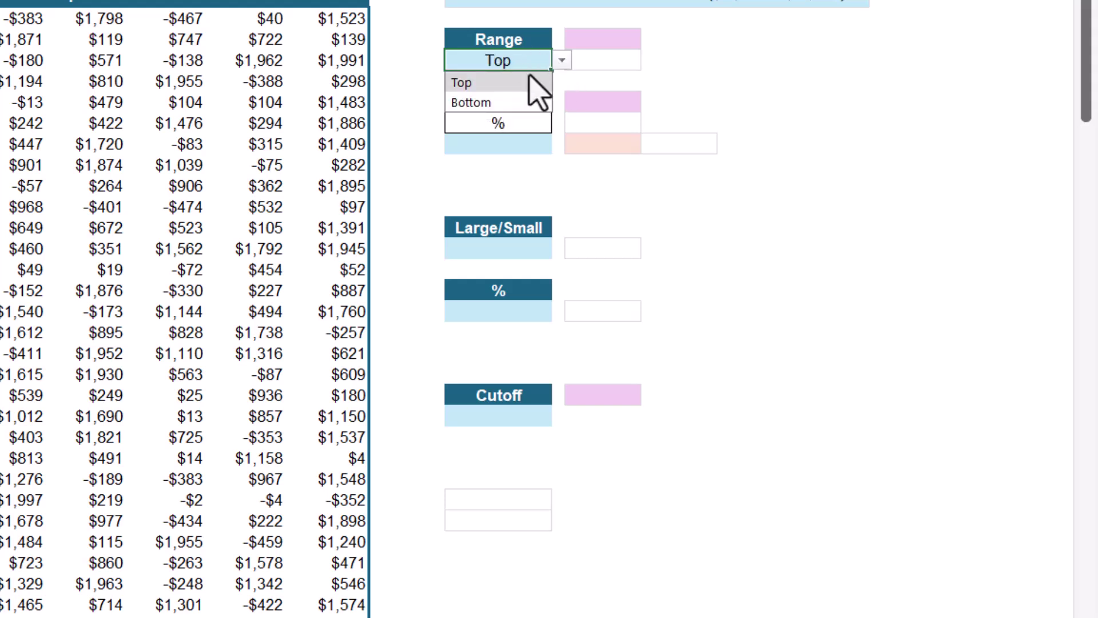
click(512, 103)
click(562, 60)
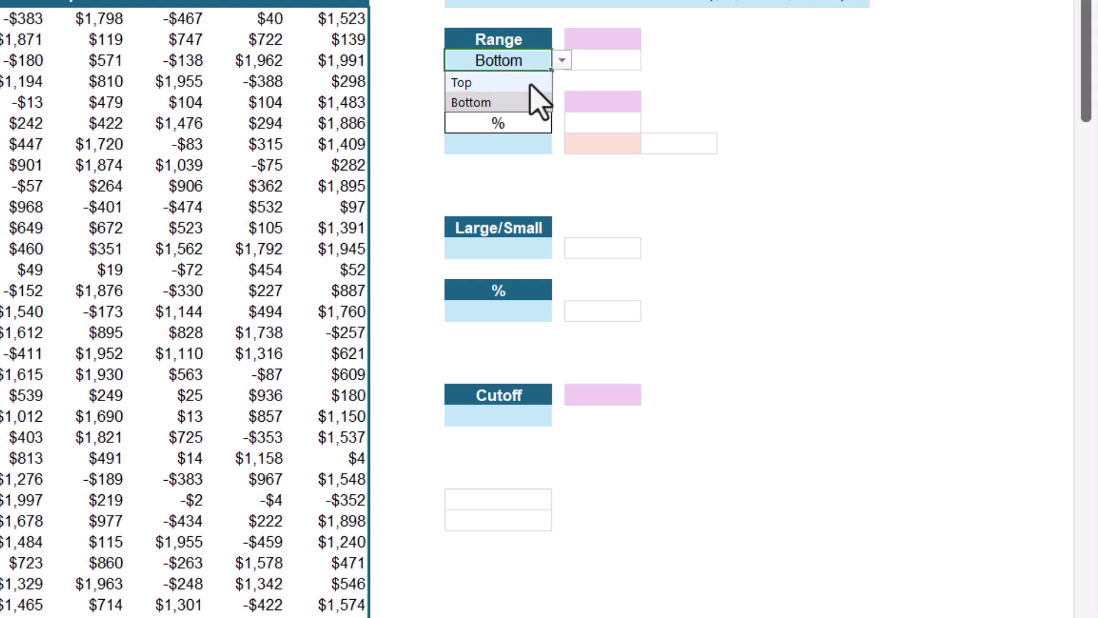
click(530, 83)
Step: Clear the N / % cell O7 and give it list data validation with the source N,%
click(518, 122)
key(Delete)
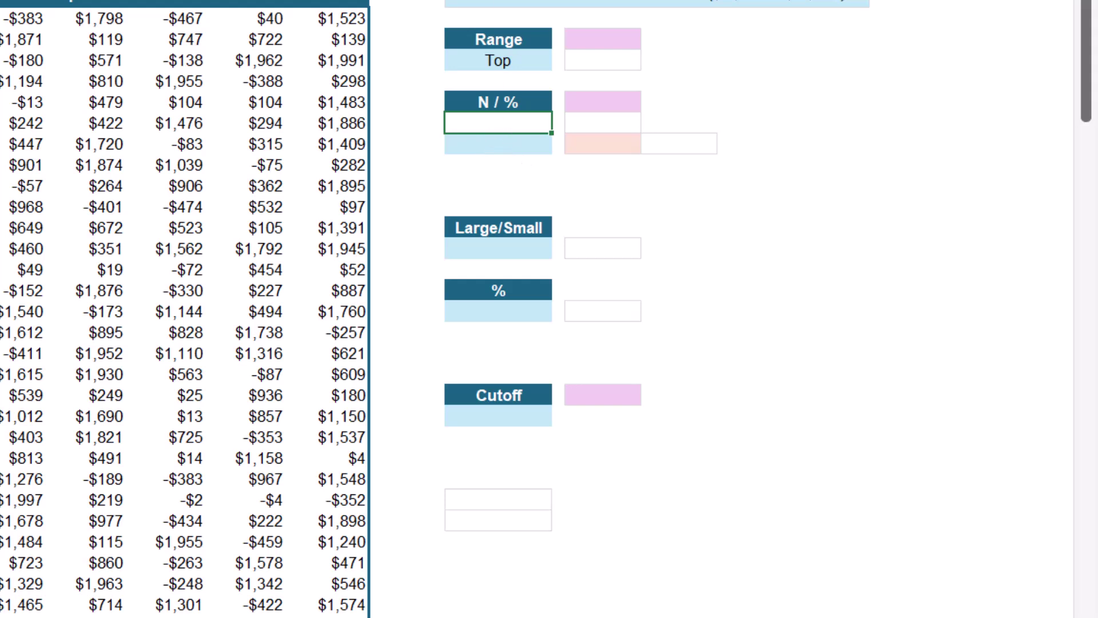
key(alt+a)
key(v)
key(v)
click(511, 273)
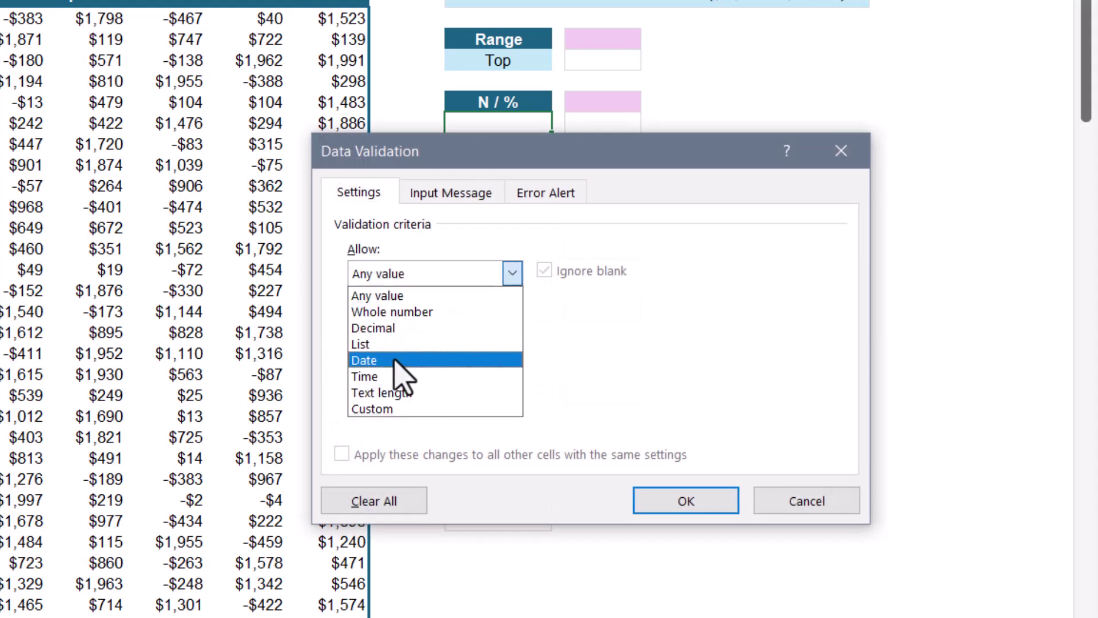
click(423, 344)
text(N,%)
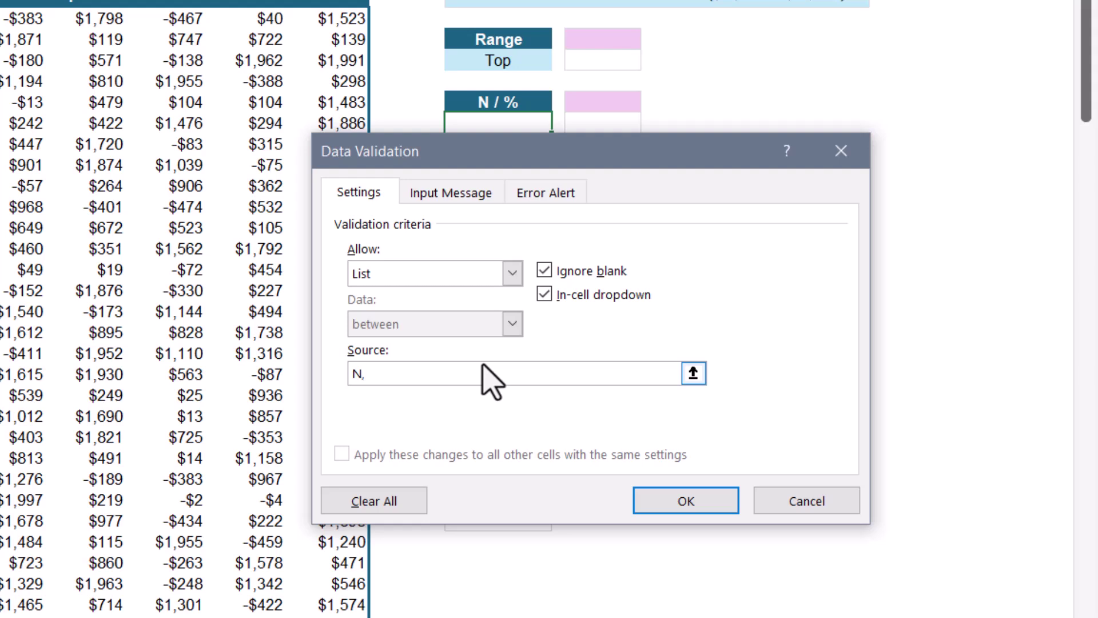
click(685, 501)
Step: Set the N / % cell to N, and switch the Range cell to Bottom and back to Top
click(561, 123)
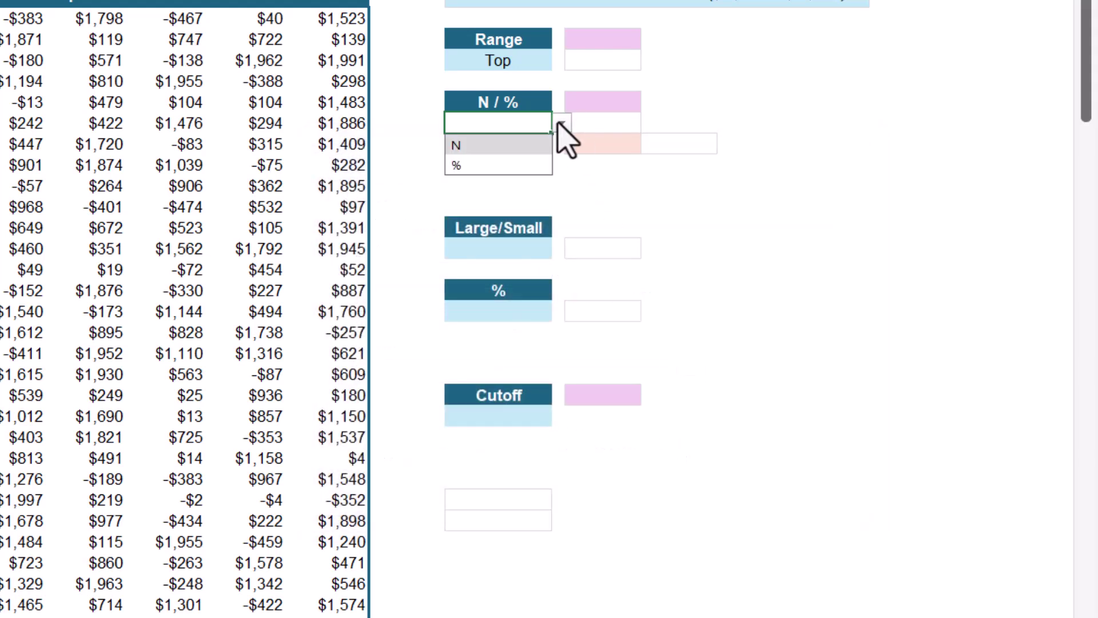
click(490, 148)
click(541, 64)
click(562, 60)
click(511, 103)
click(562, 61)
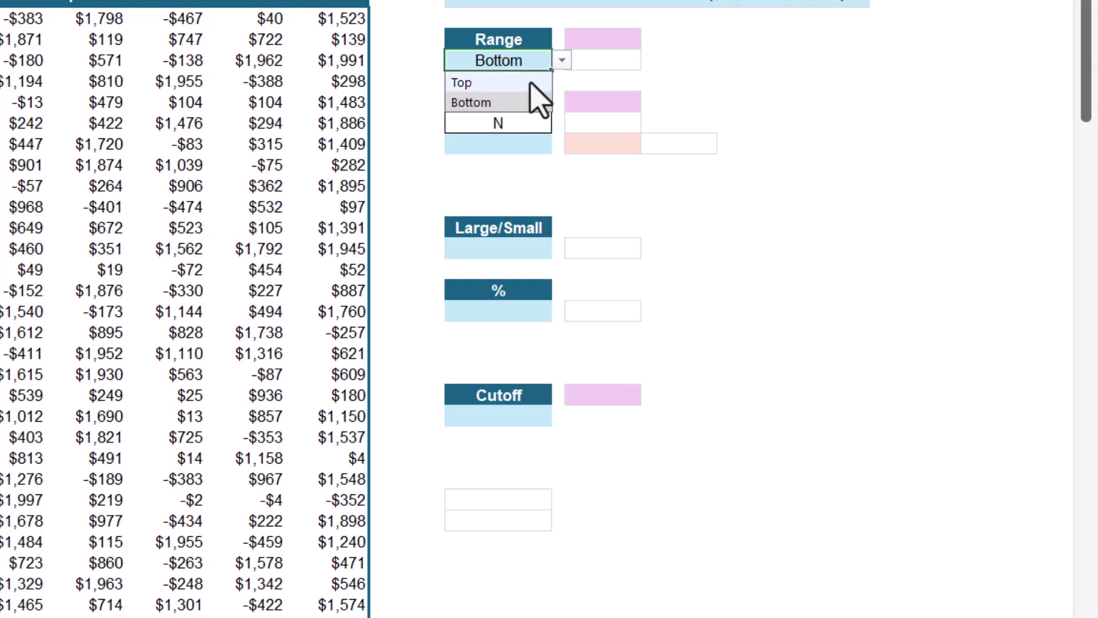
click(527, 82)
Step: Set the N / % cell to %, and try Bottom in the Range cell before returning it to Top
click(527, 123)
click(562, 123)
click(464, 166)
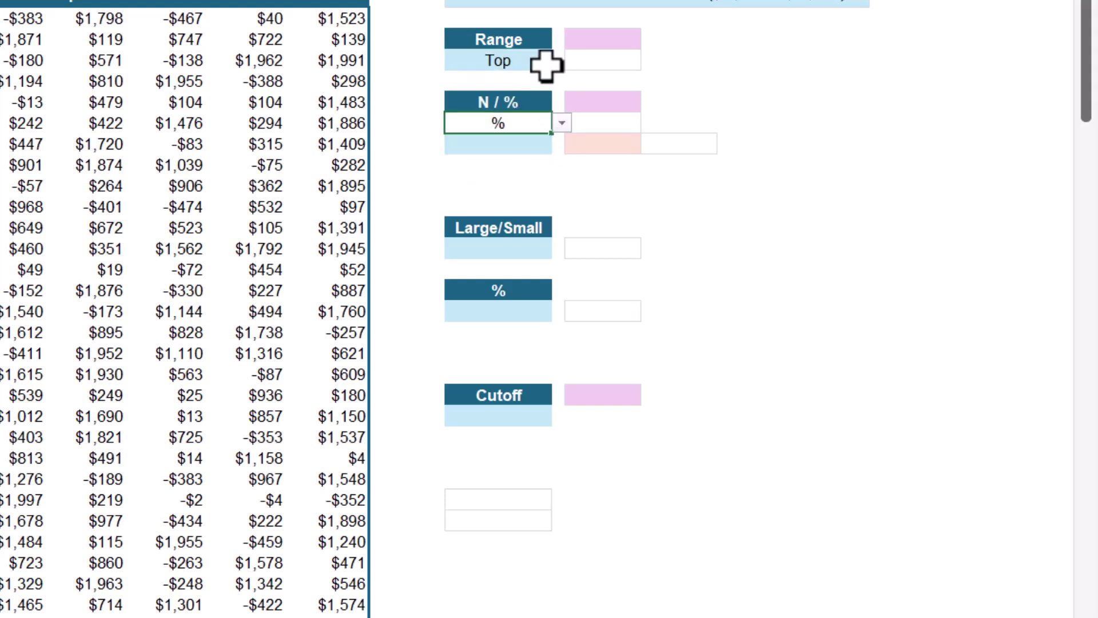
click(524, 63)
click(562, 60)
click(492, 103)
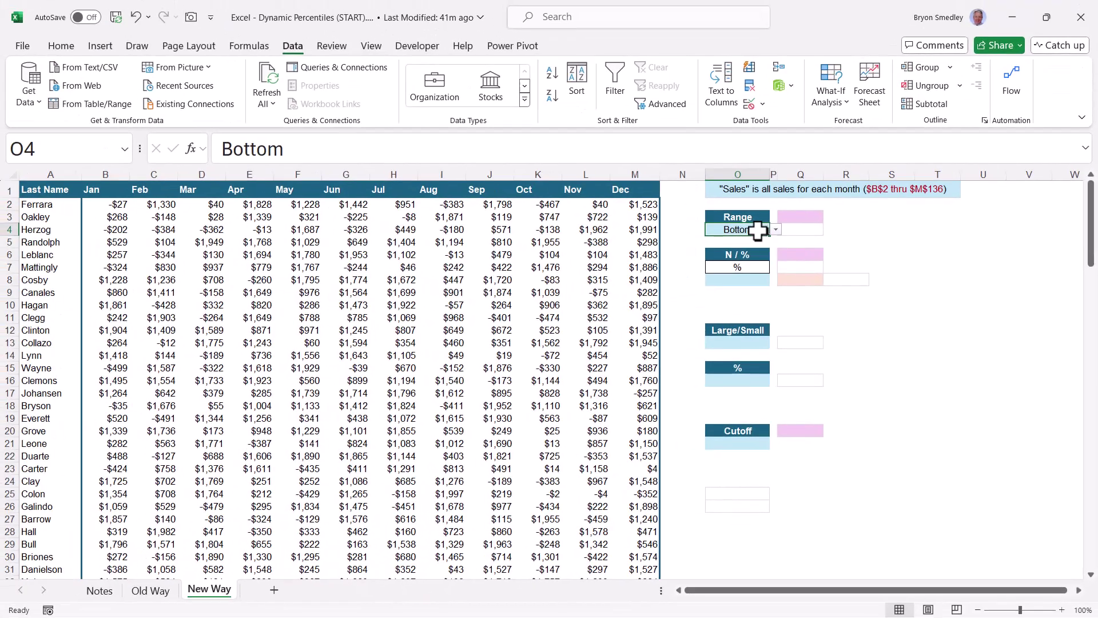
click(562, 60)
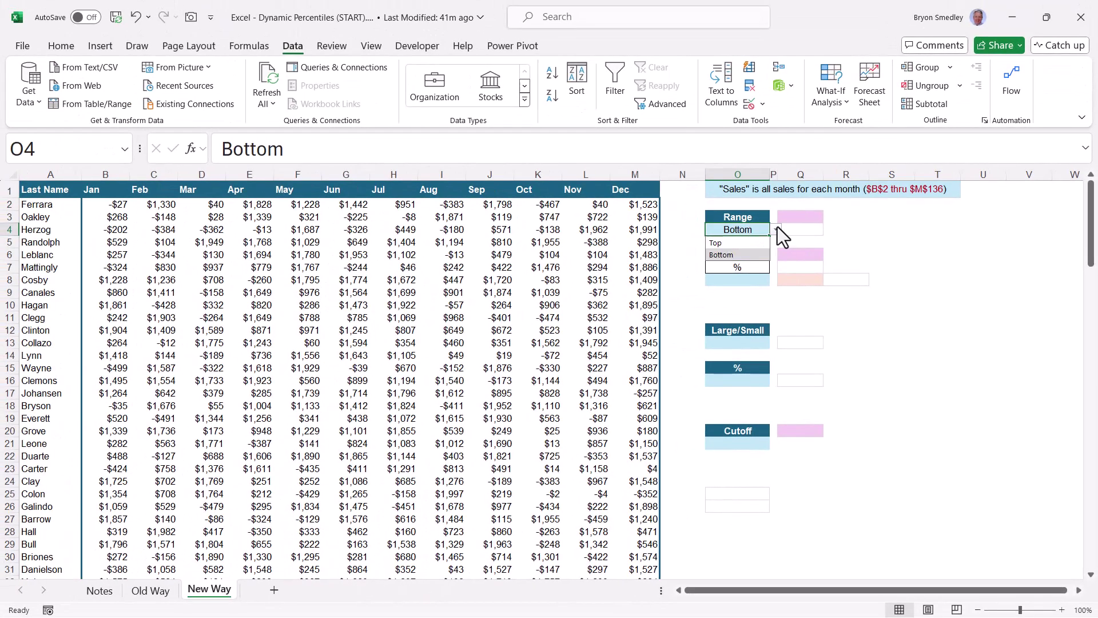
click(747, 242)
Step: Assign the name Range to cell O4
click(73, 149)
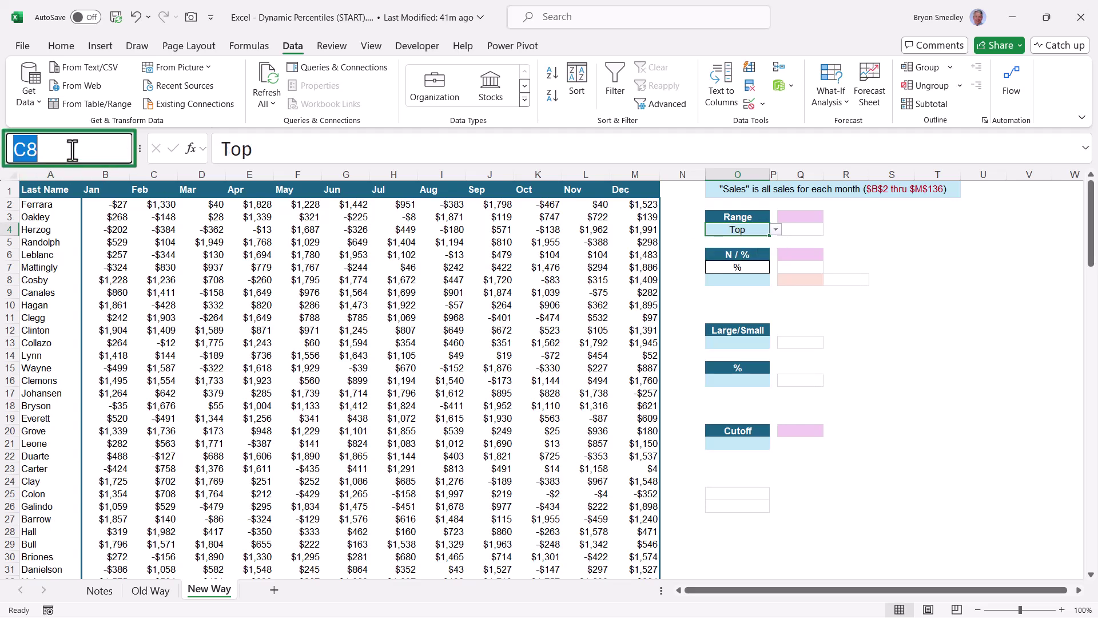
text(Range)
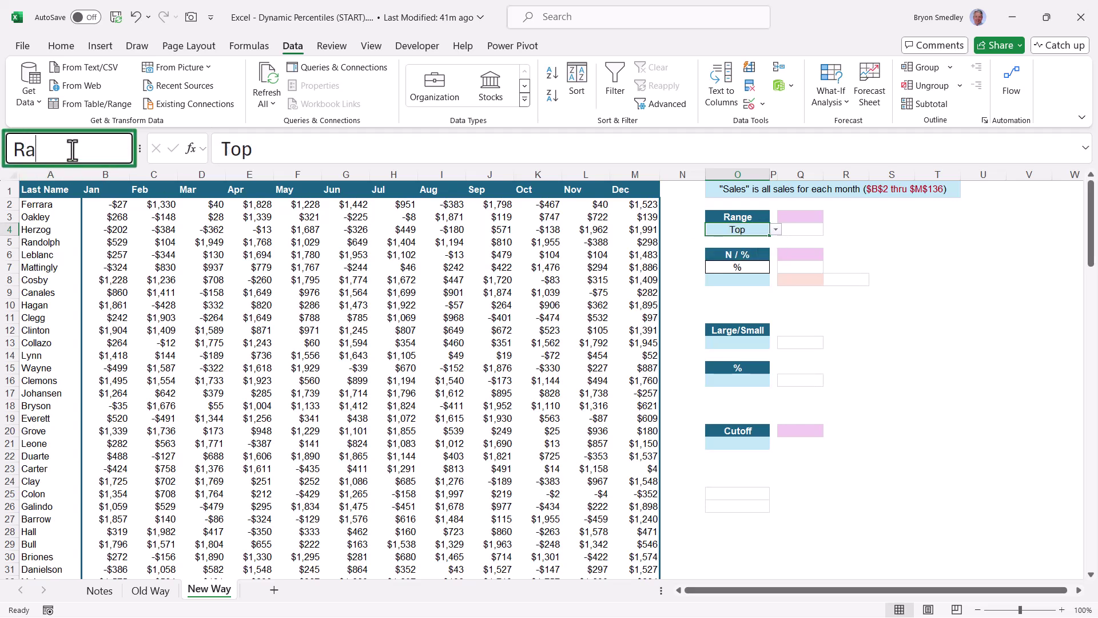
key(Return)
Step: Assign the name N_Perc to the N / % selection cell O7
click(760, 269)
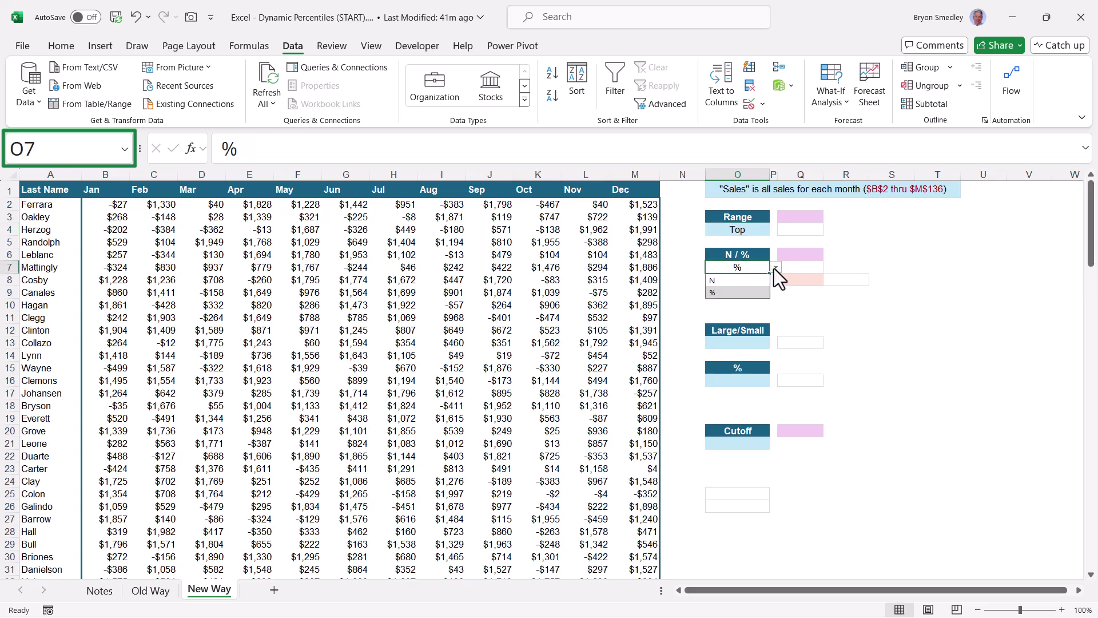
click(113, 147)
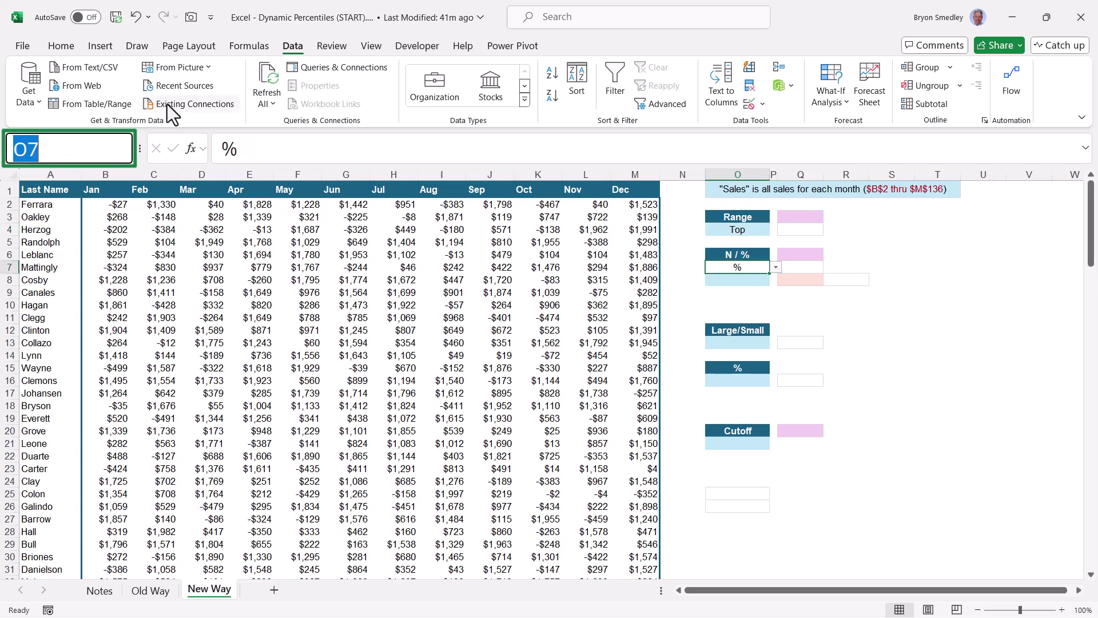
text(N_Perc)
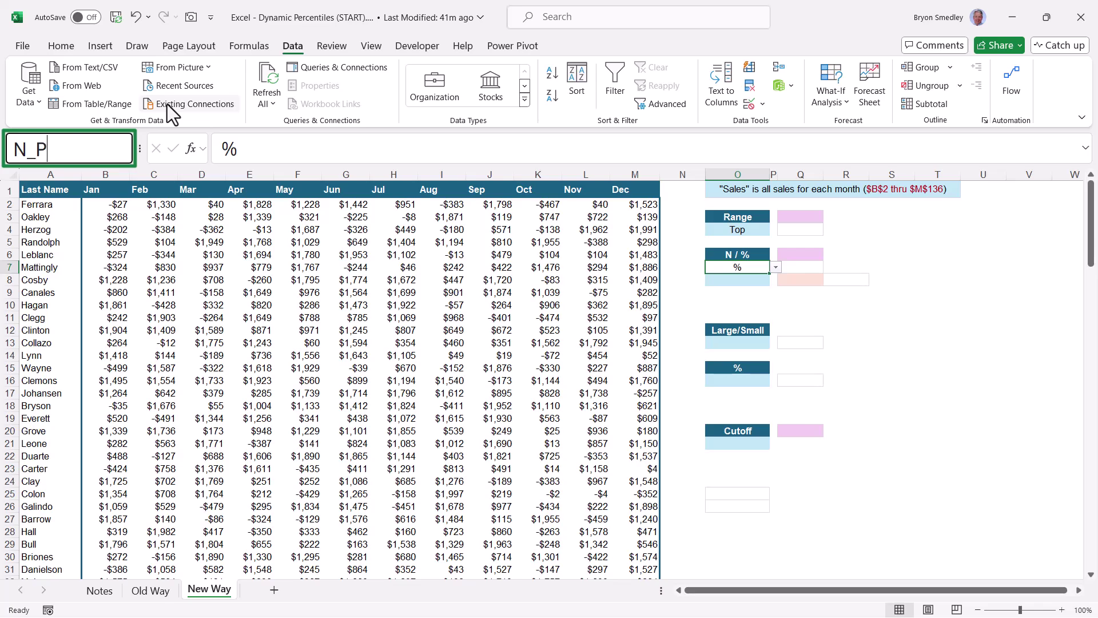
key(Return)
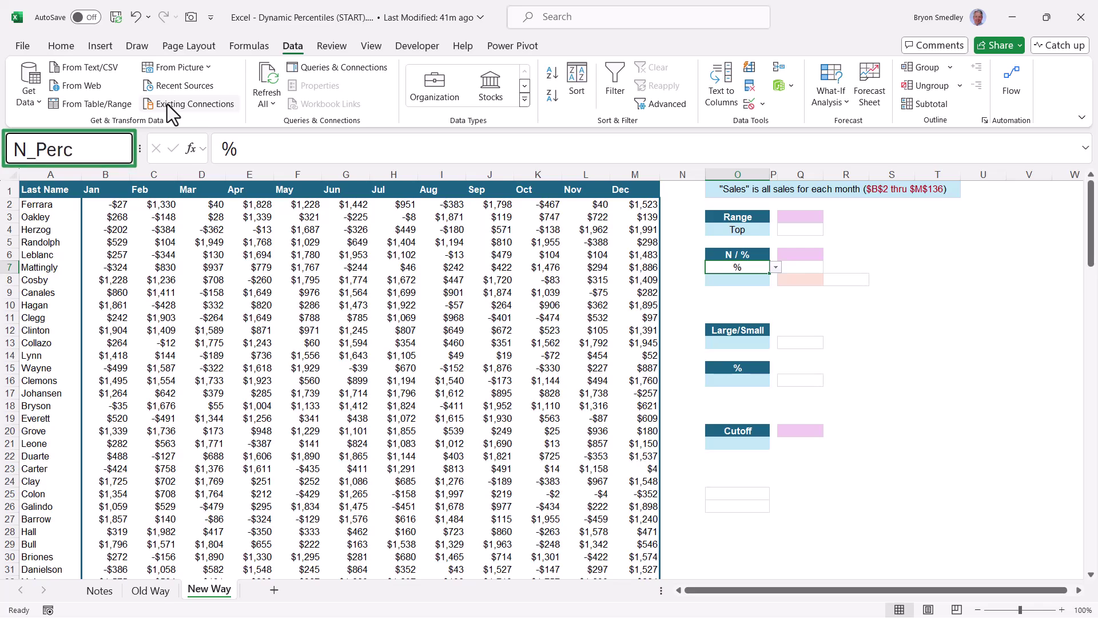
Step: Enter 20 as the amount in cell O8 below the N / % selection
click(753, 282)
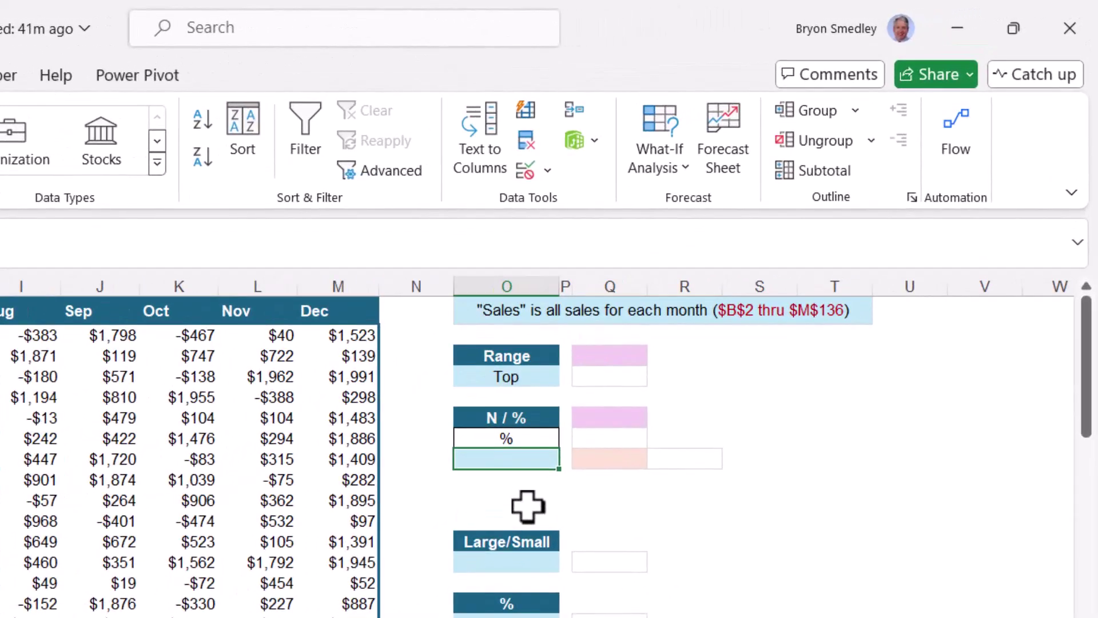
text(20)
key(Return)
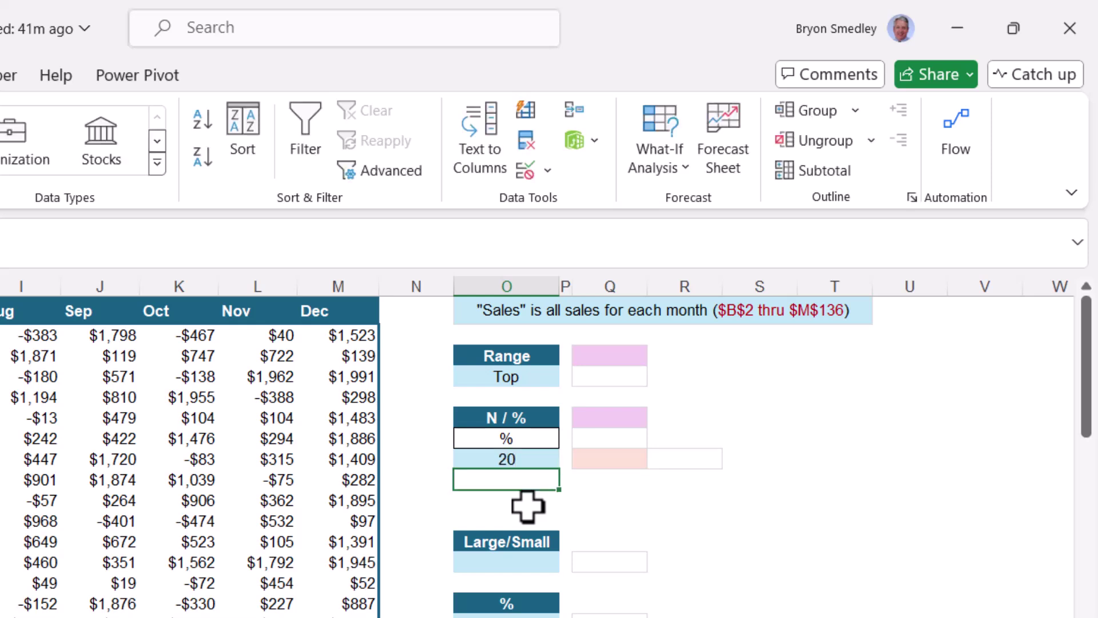
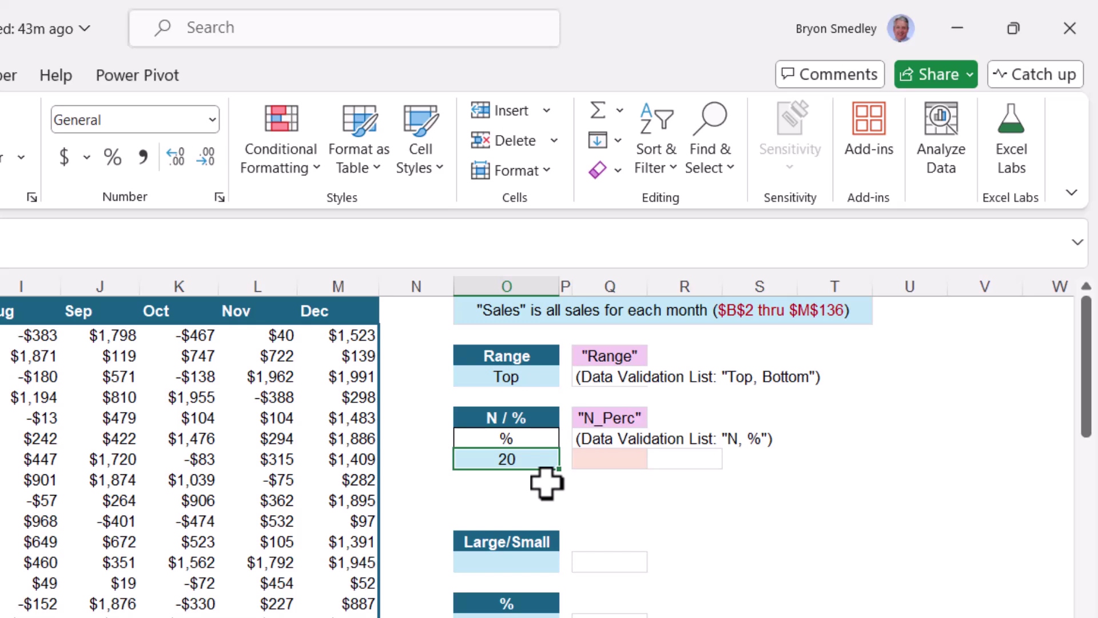
Step: Set the amount in cell O8 to 0.2 and switch the N / % selection in O7 to N
text(.2)
key(Return)
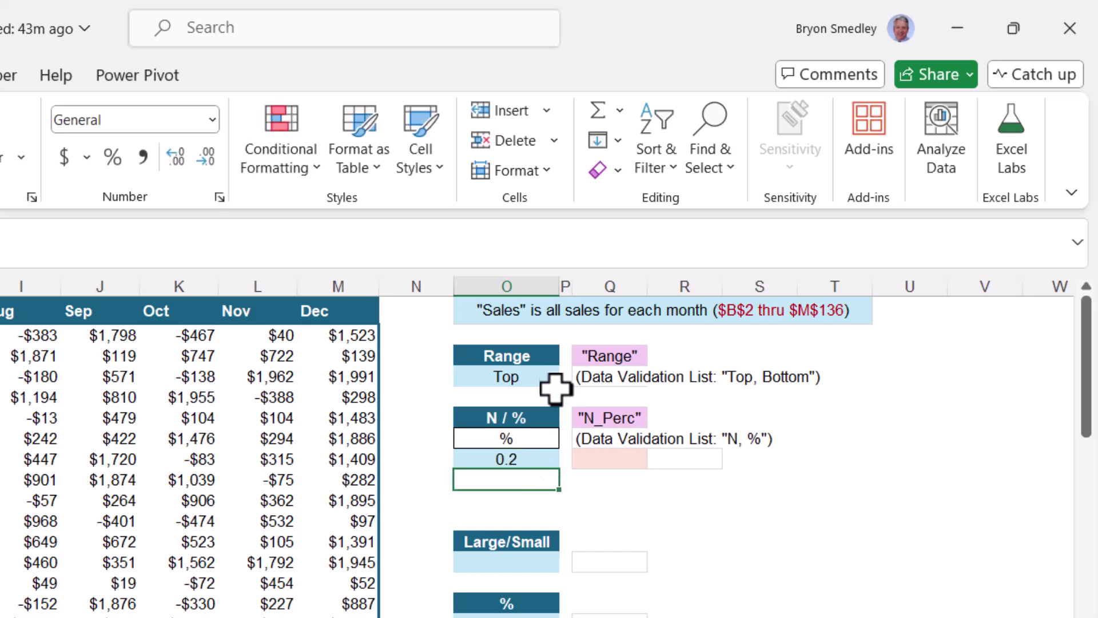
click(531, 438)
click(569, 439)
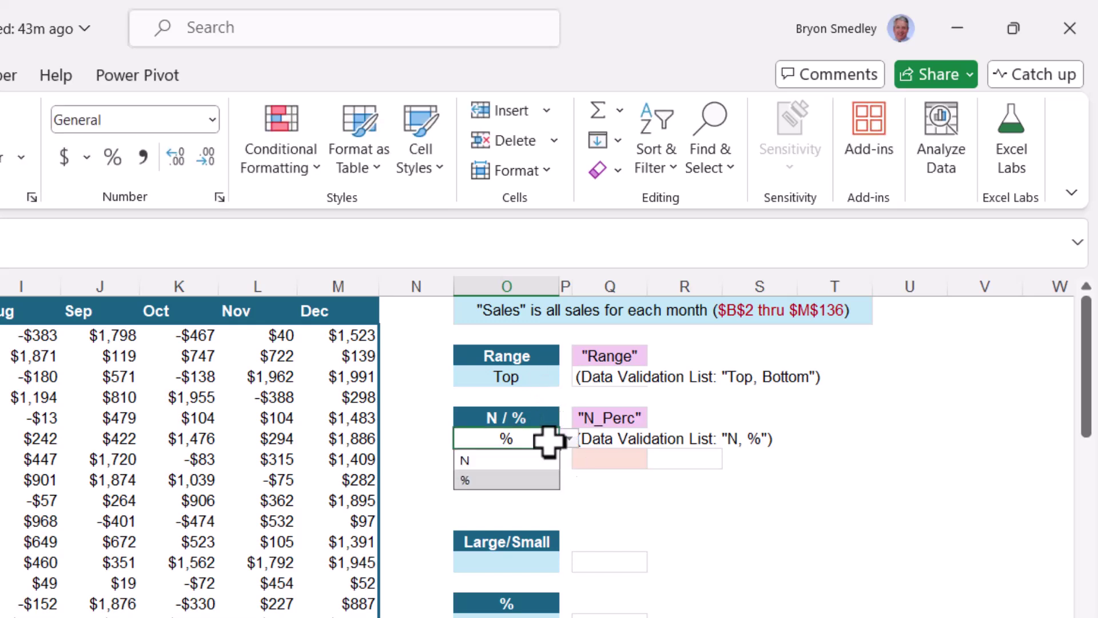
click(508, 460)
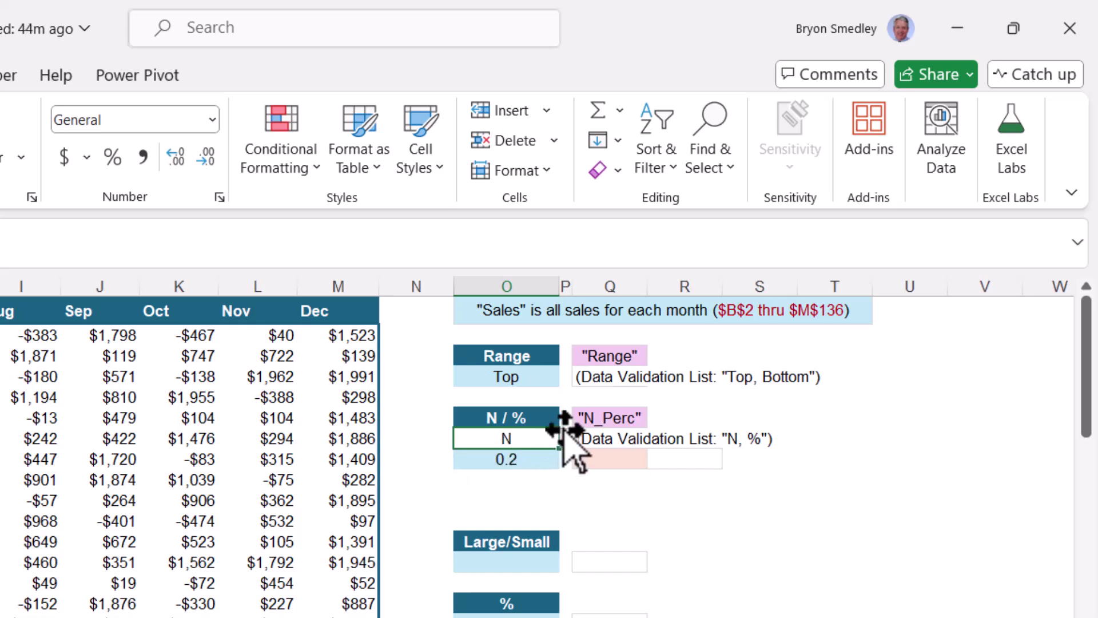
Step: Set the amount in cell O8 below the N / % selection to 20
key(Return)
text(20)
key(Return)
key(Up)
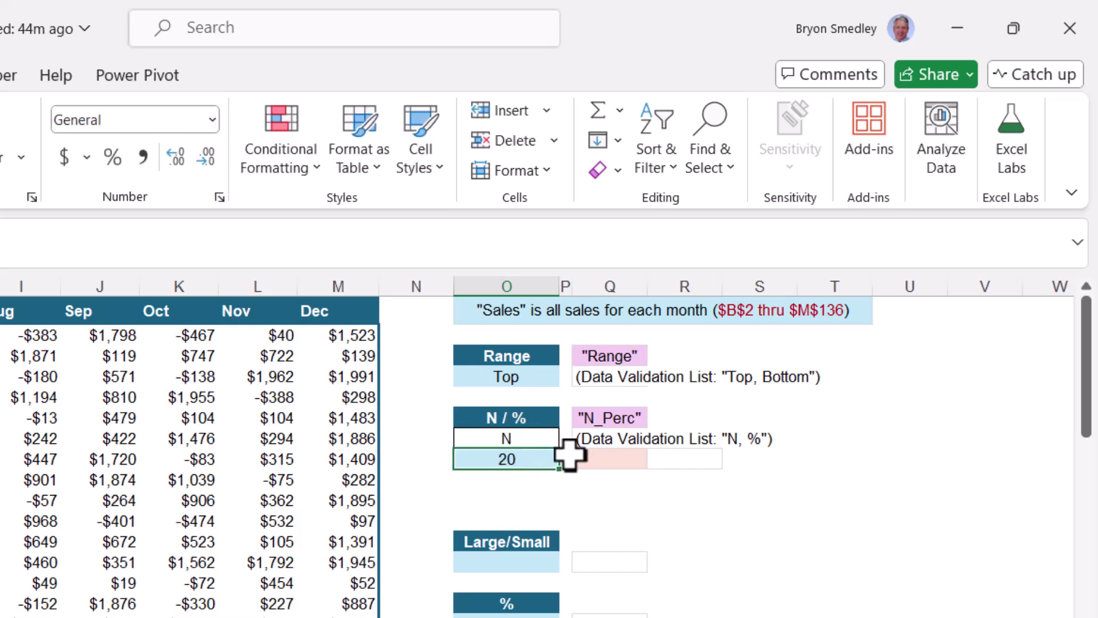
Step: Enter the formula =IF(N_Perc="N", O8, O8/100) in cell Q8 beside the amount
click(608, 456)
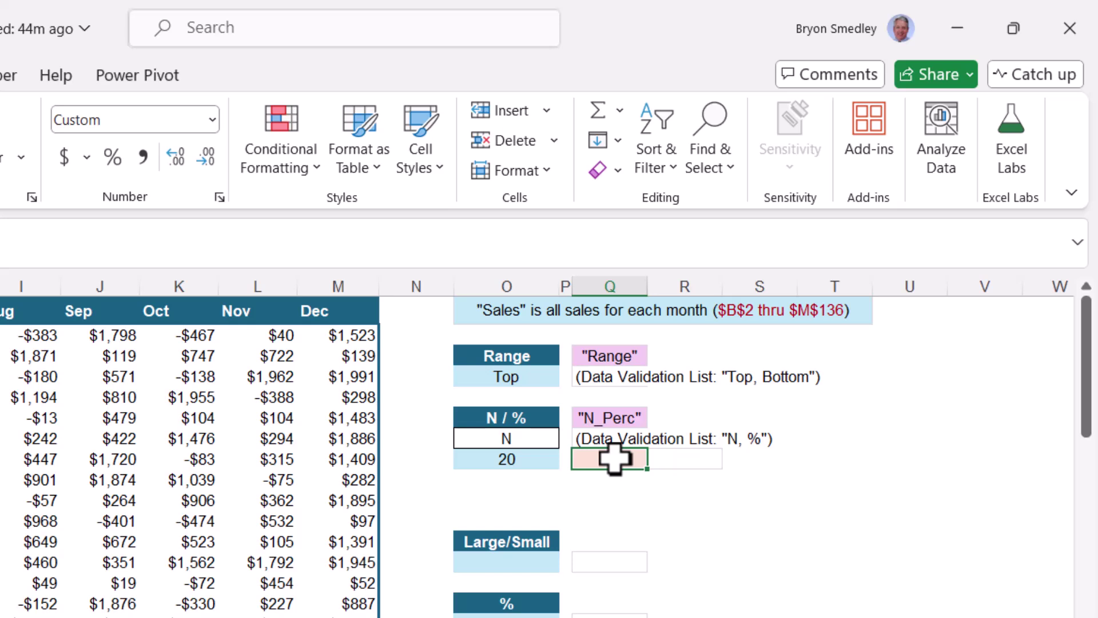
click(255, 245)
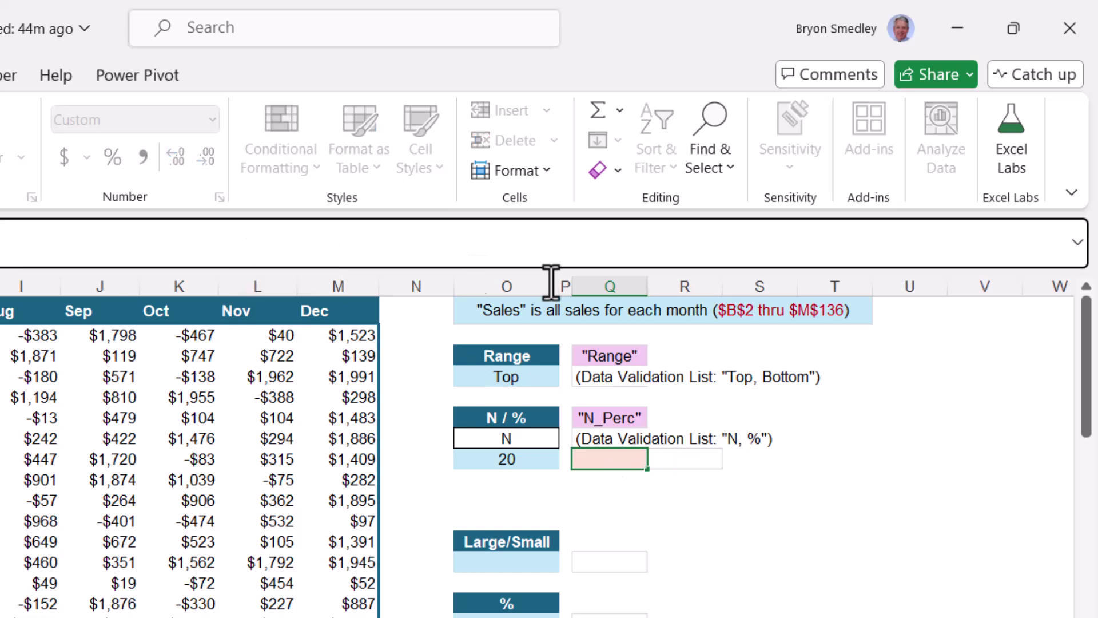
key(Escape)
text(=IF()
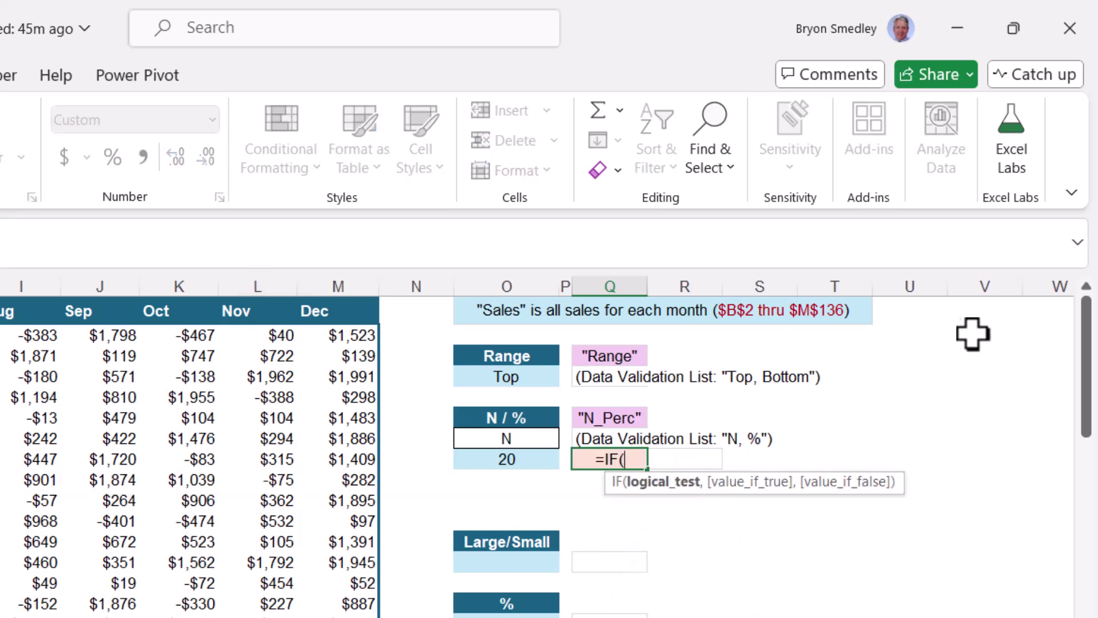
click(540, 441)
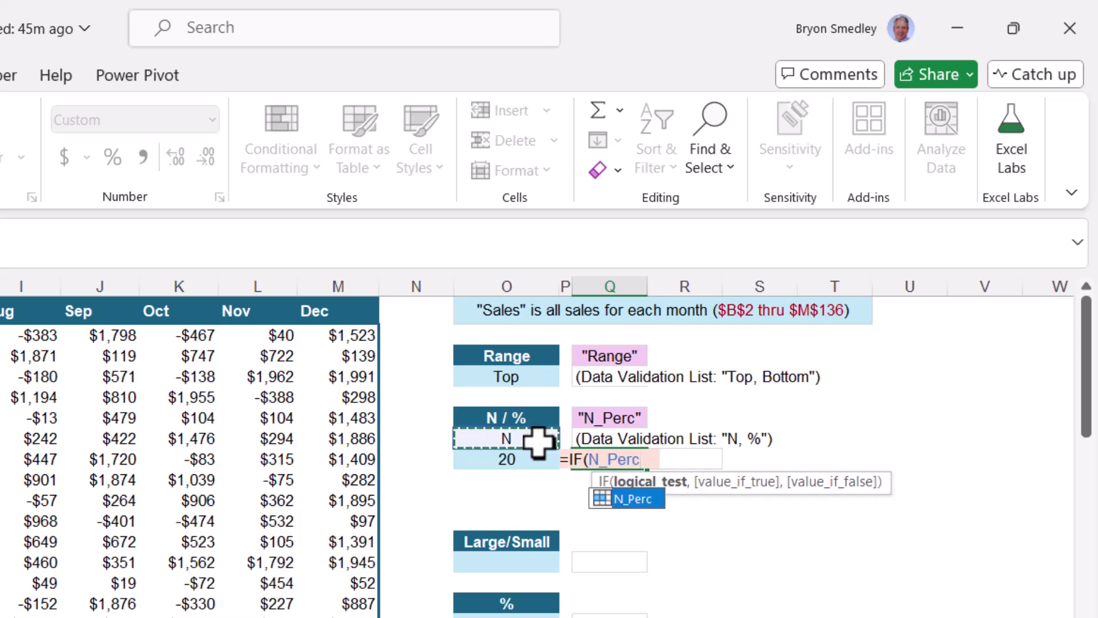
text(="N",)
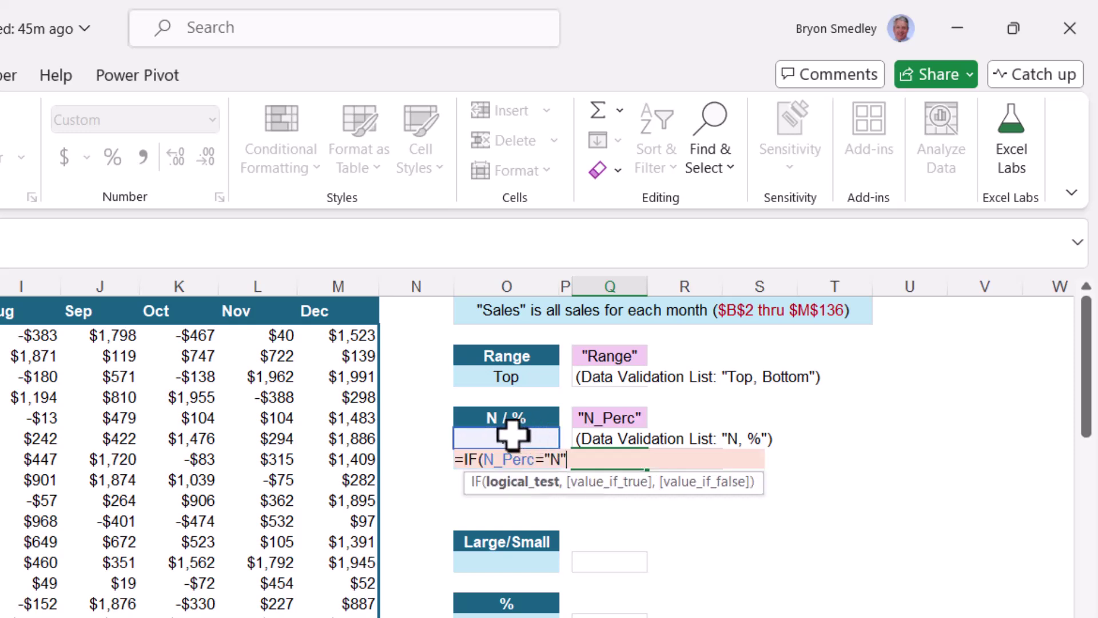
text( O8)
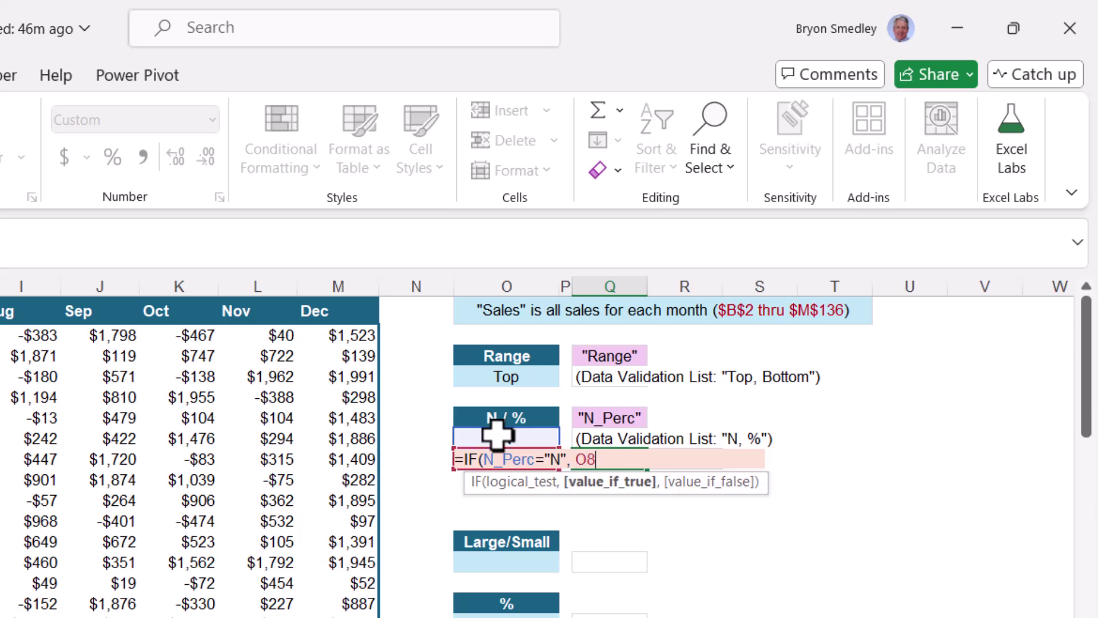
text(,)
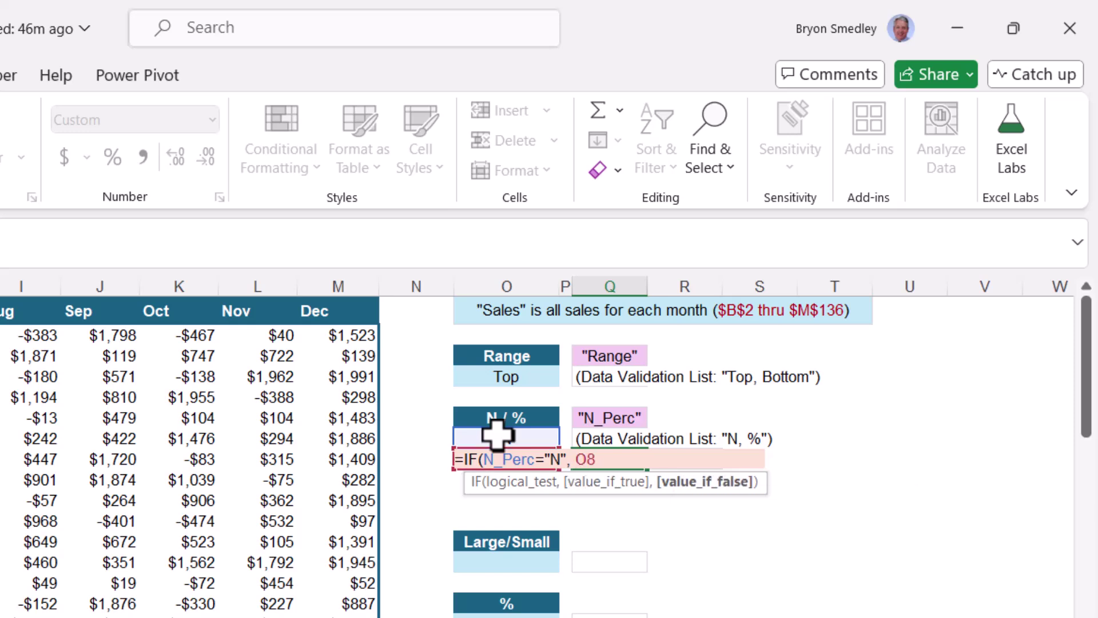
text( O8)
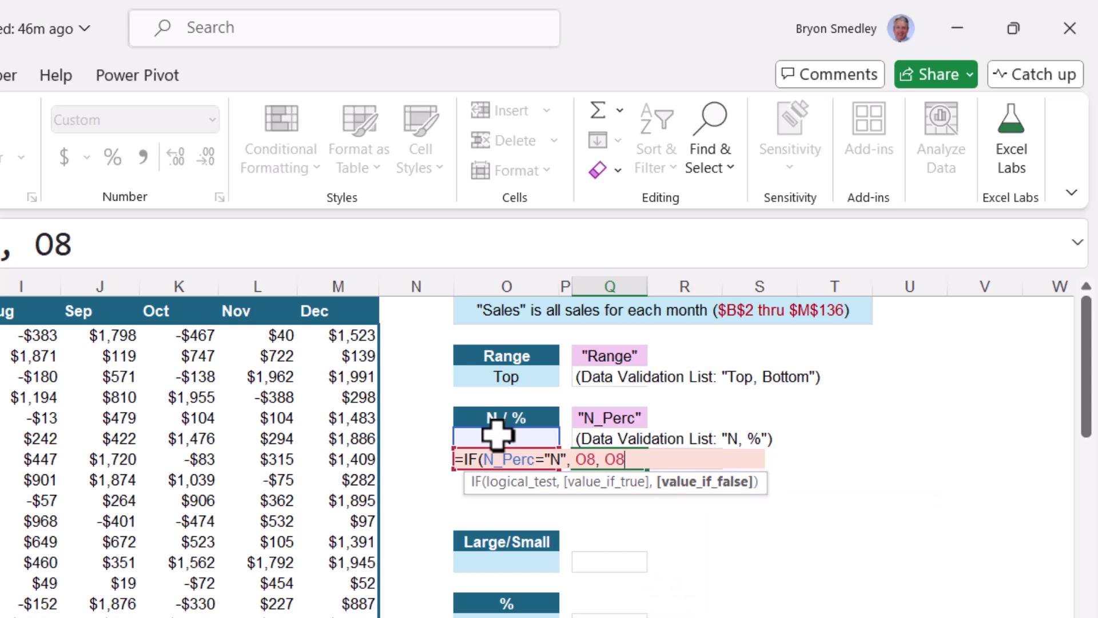
text(/100))
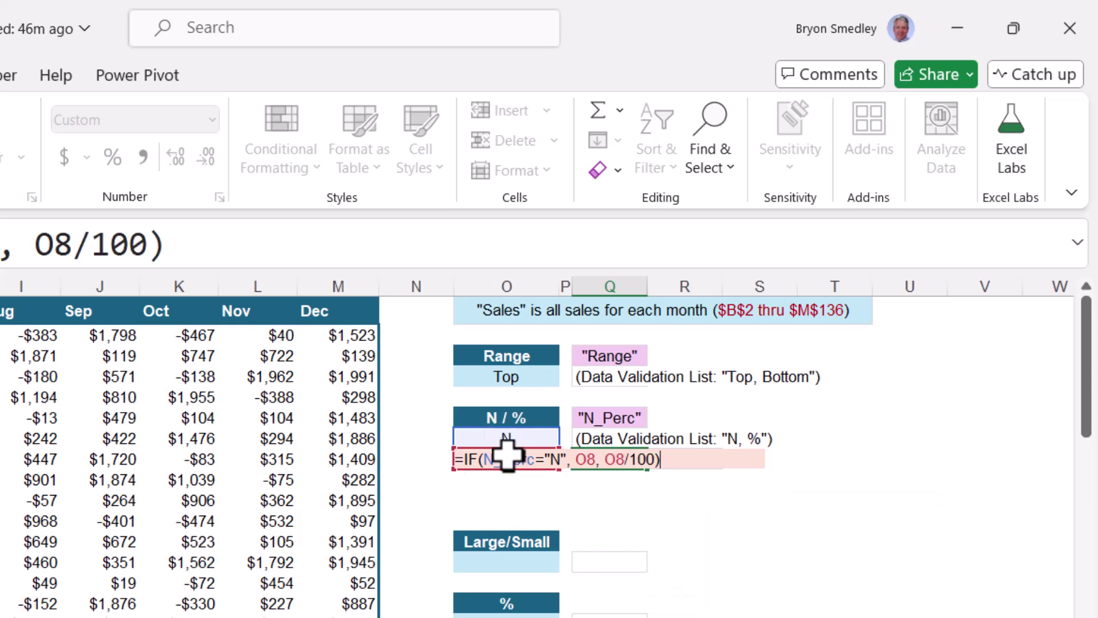
Step: Switch the N / % selection in cell O7 to %
click(505, 458)
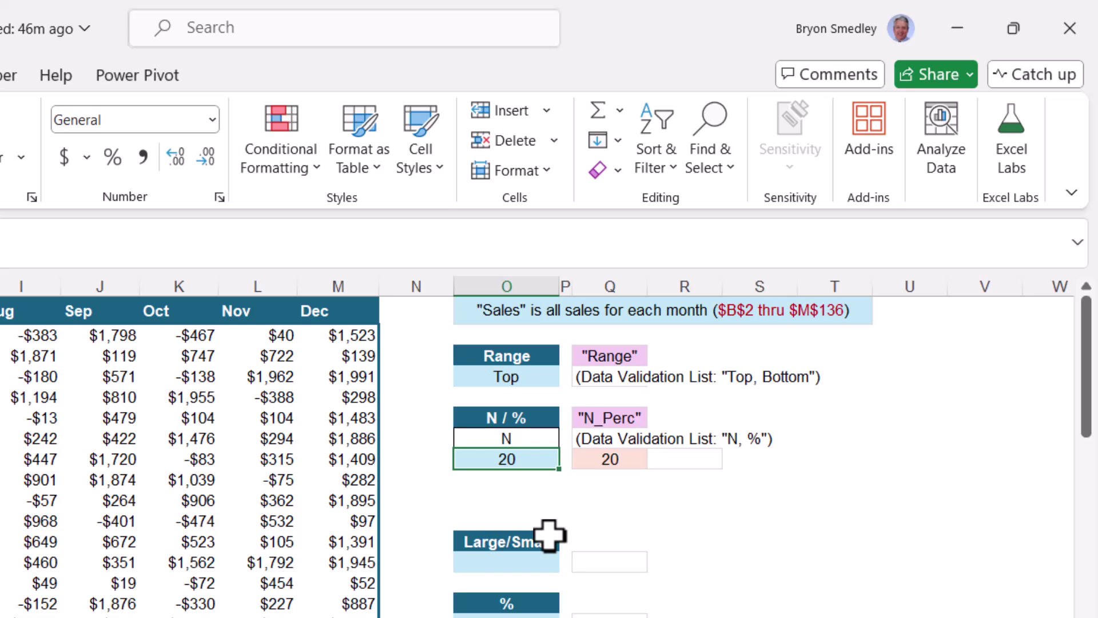
click(544, 438)
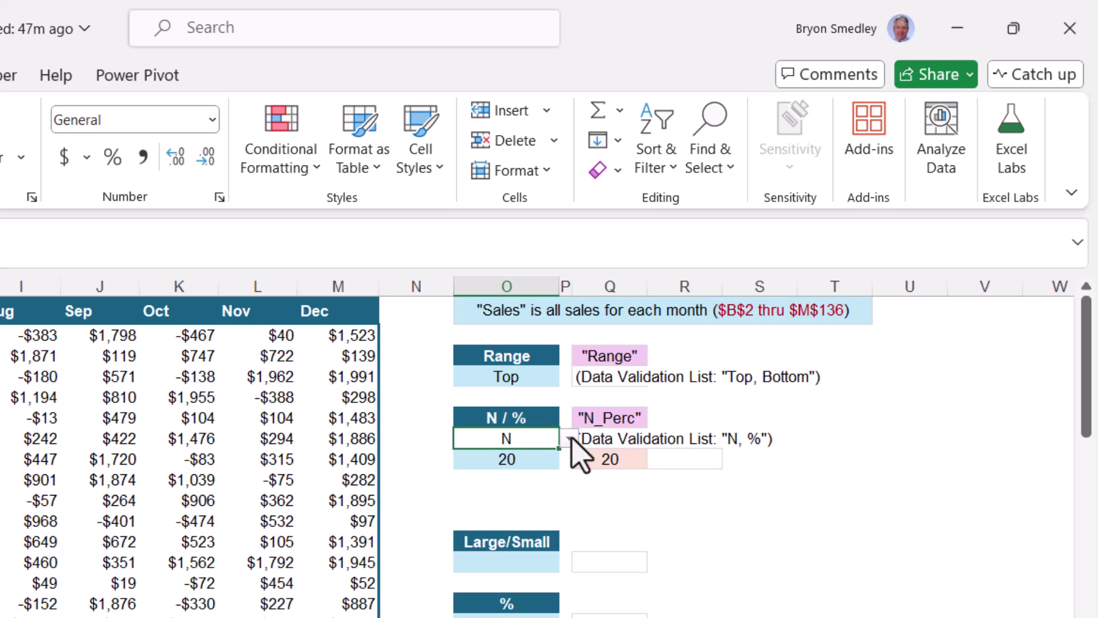
click(569, 439)
click(506, 480)
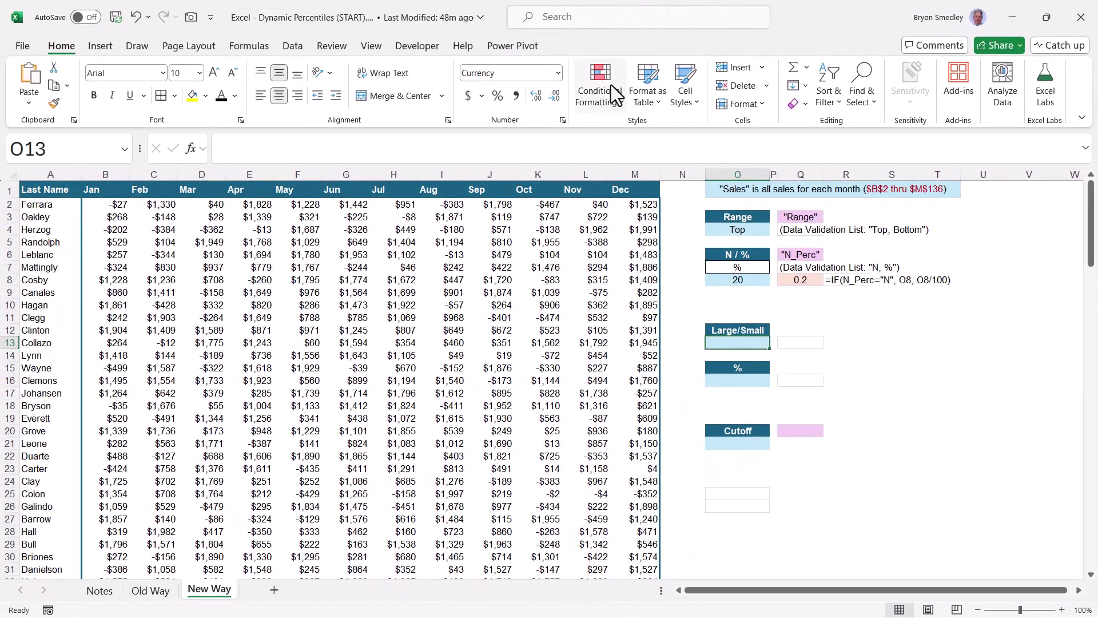
click(610, 84)
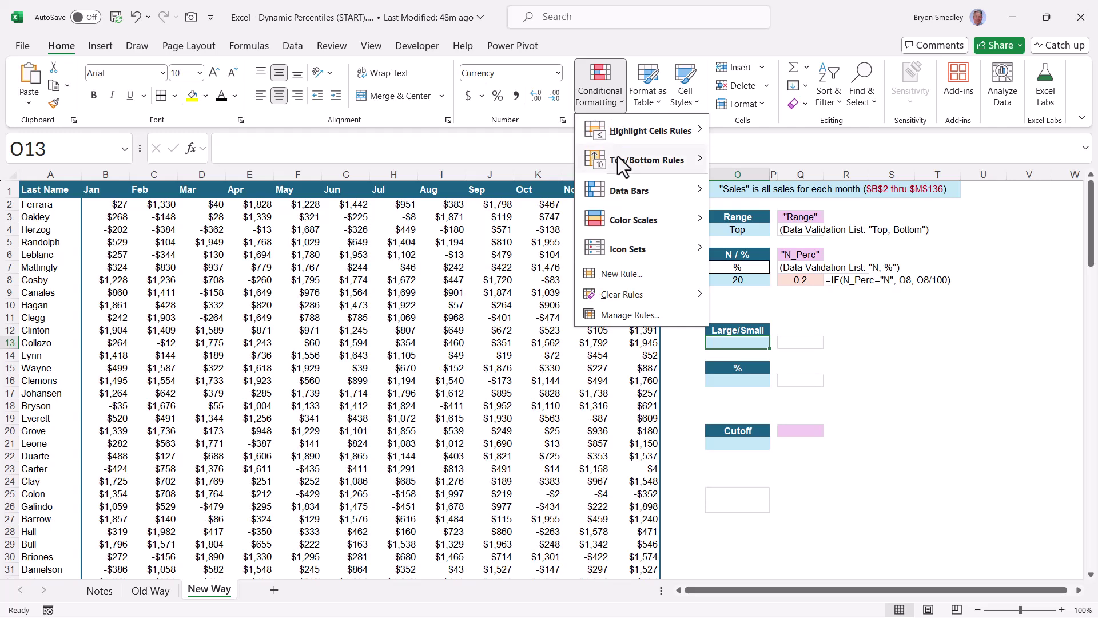
mouse_move(617, 159)
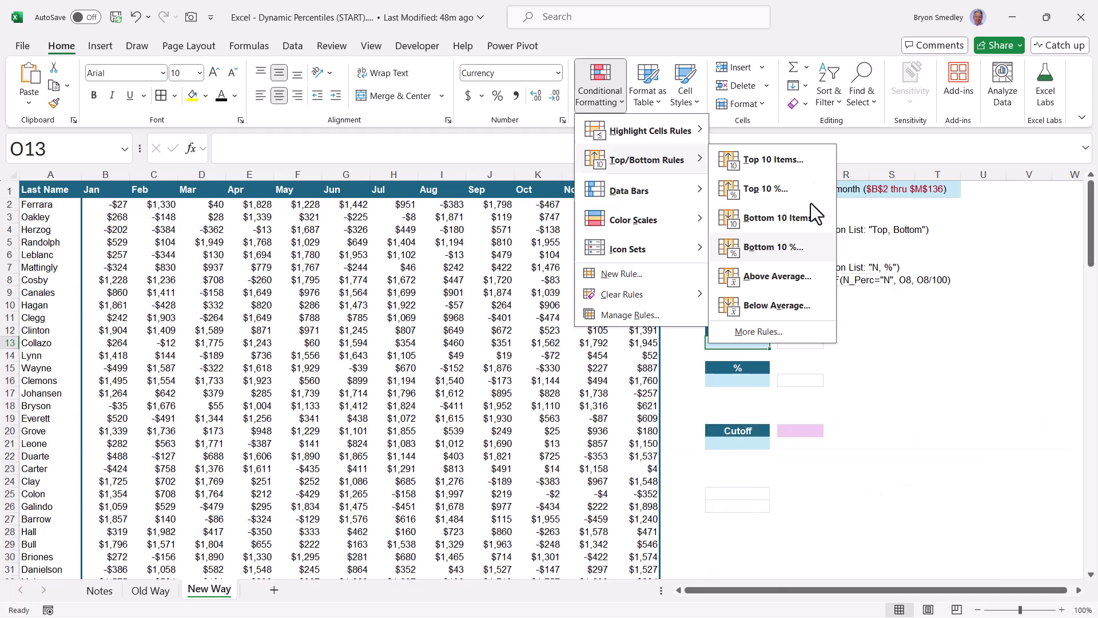
click(843, 32)
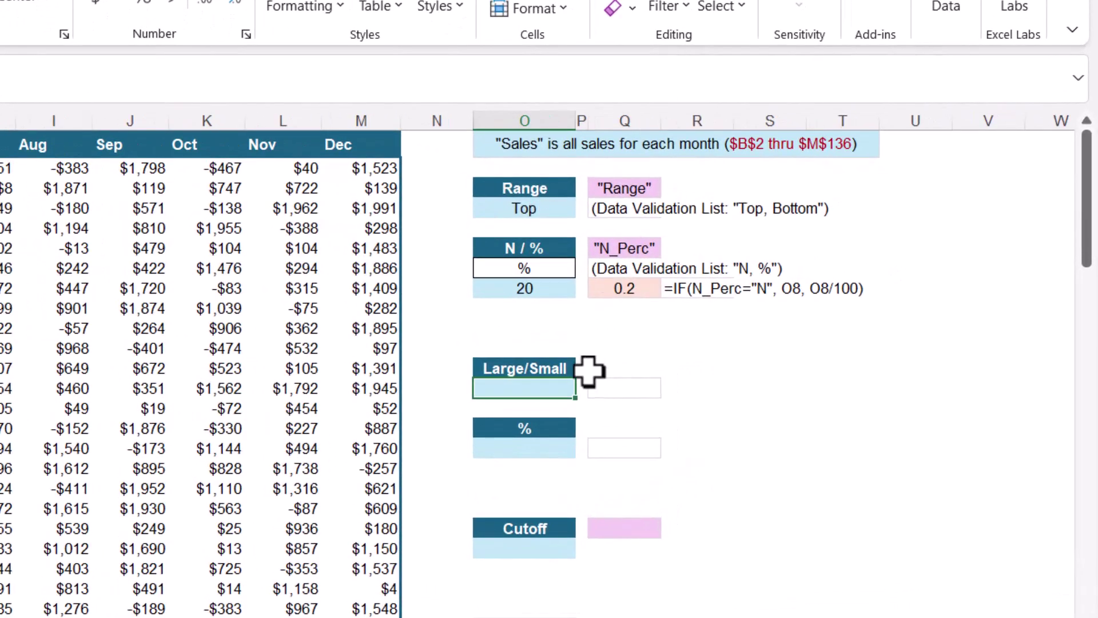
click(552, 209)
click(585, 210)
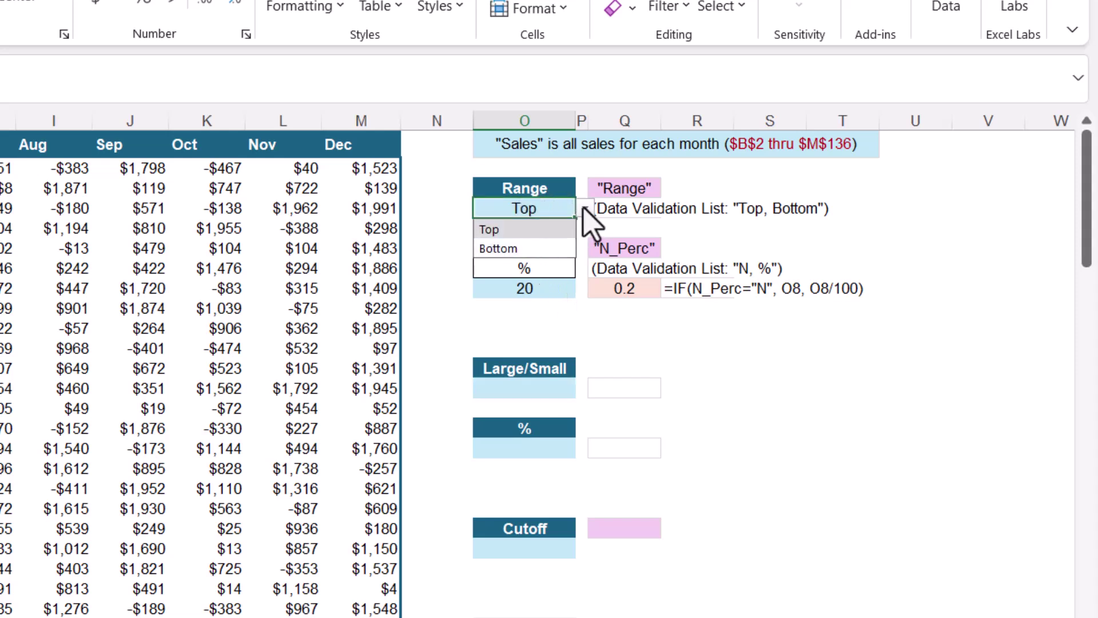
click(584, 208)
Step: Enter the formula =IF(Range="Top", LARGE(Sales, O8) ) in cell O13 under Large/Small
click(541, 391)
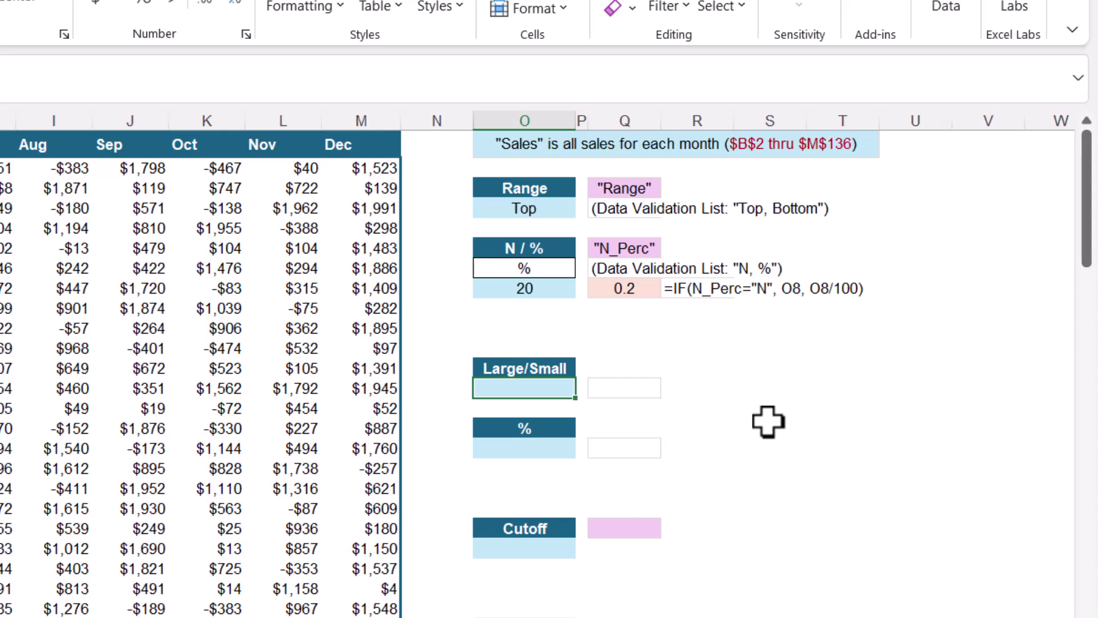
text(=IF()
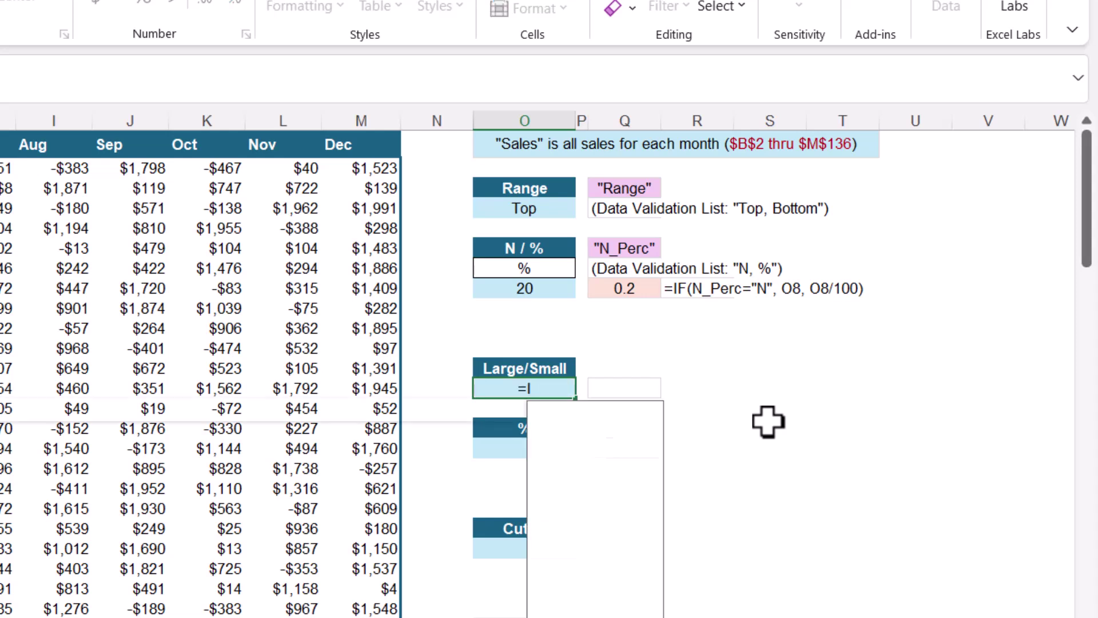
click(534, 211)
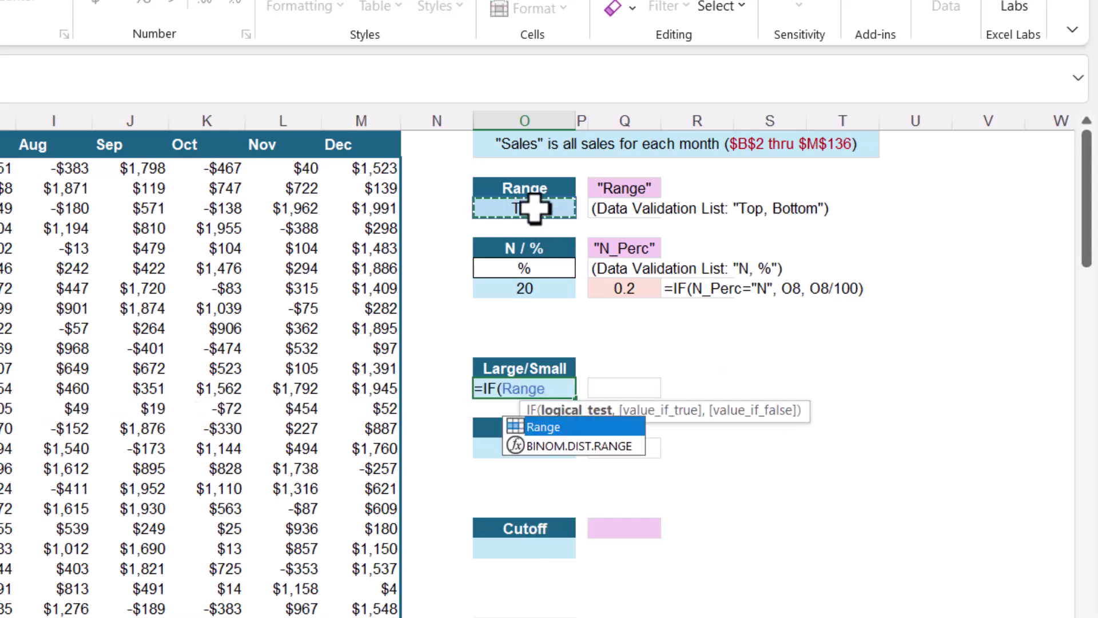
text(="Top")
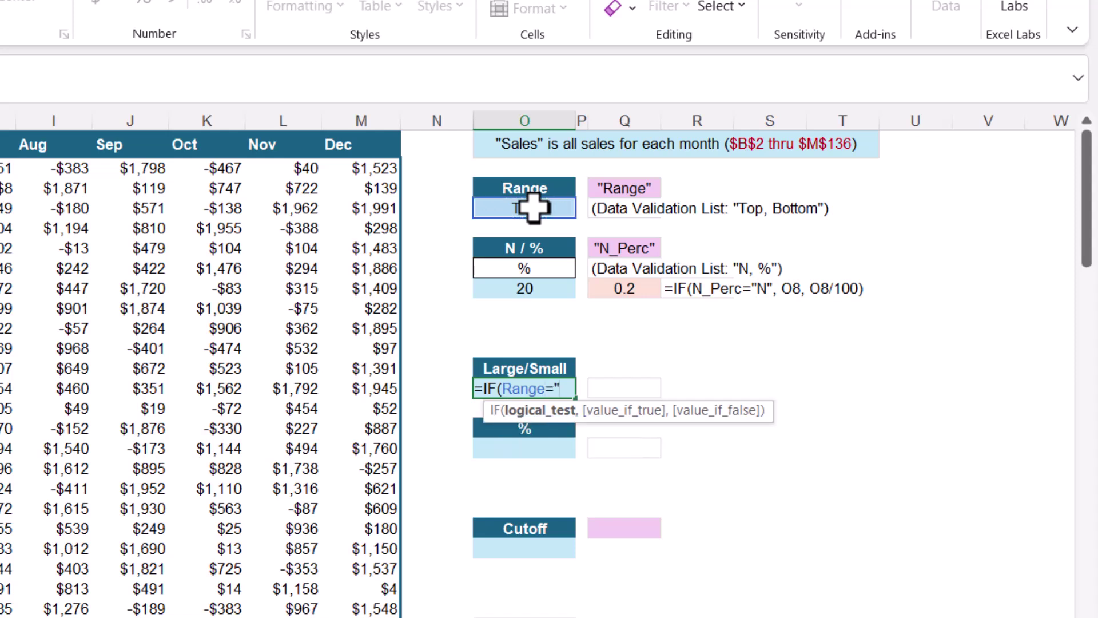
text(,)
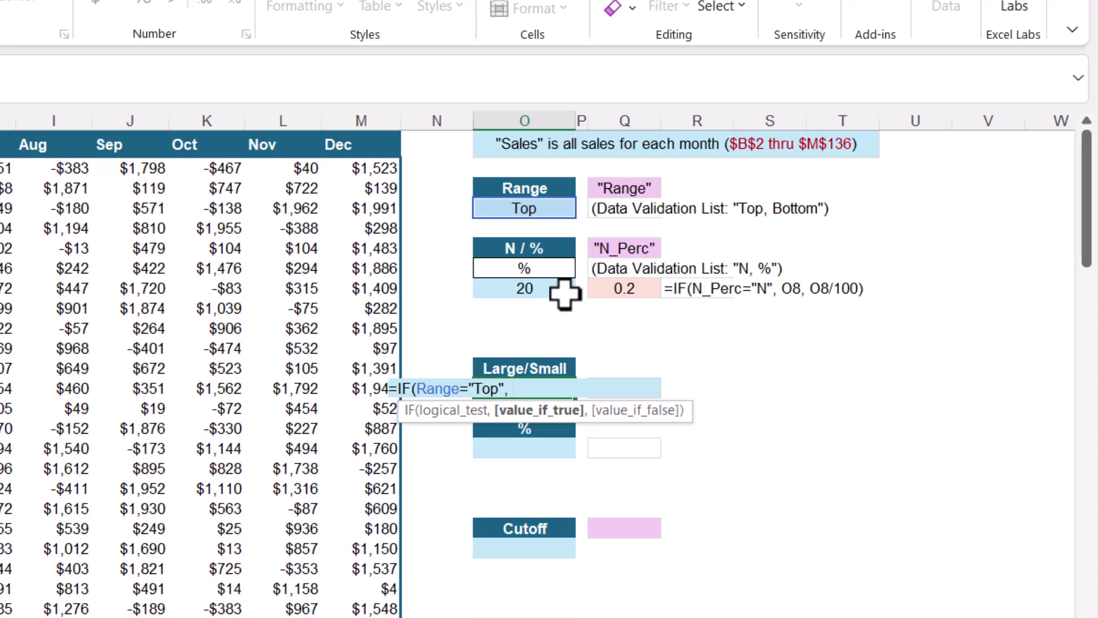
text(LAR)
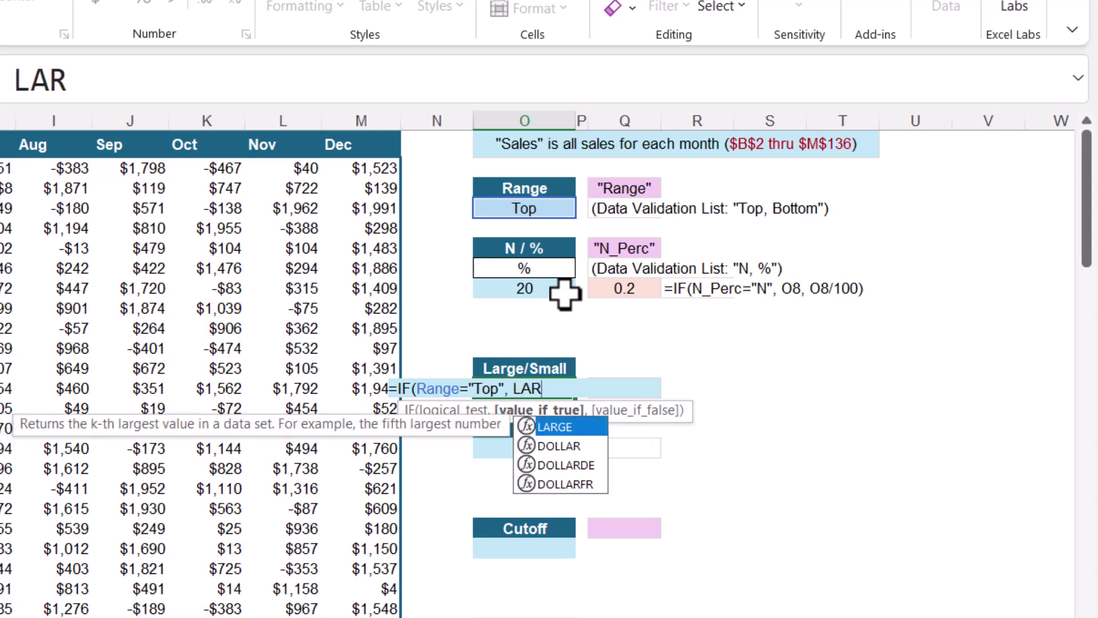
key(Tab)
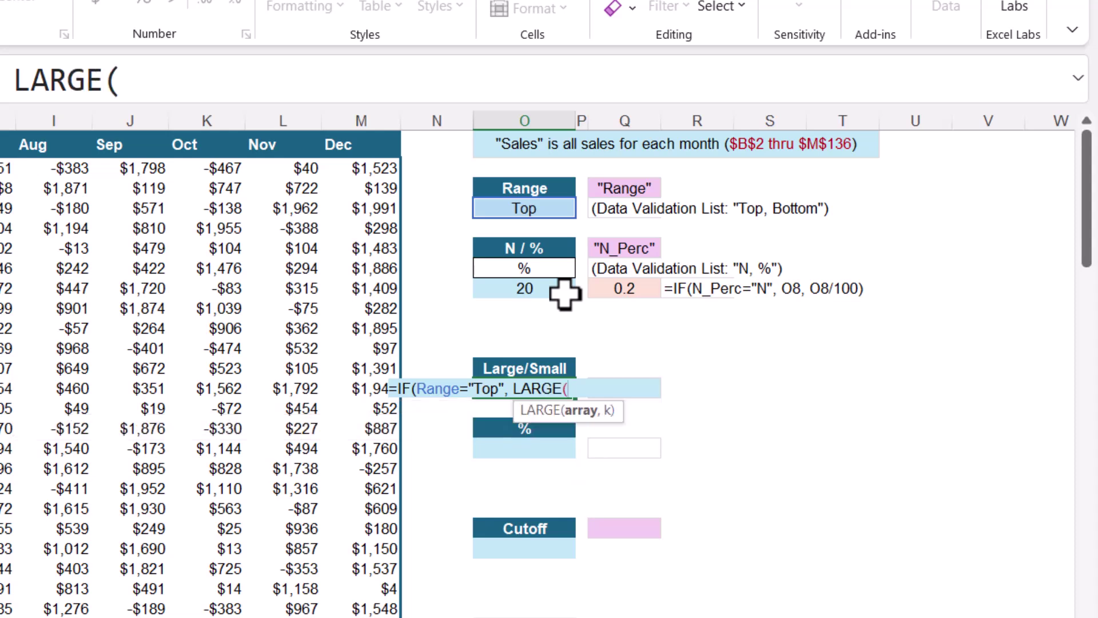
text(Sa)
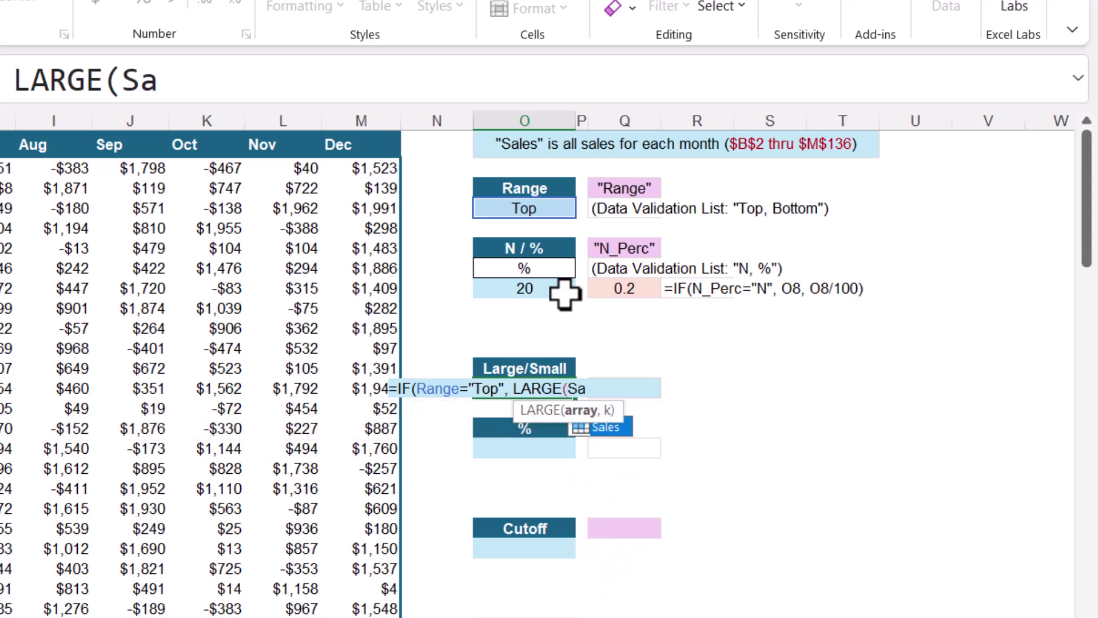
text(les,)
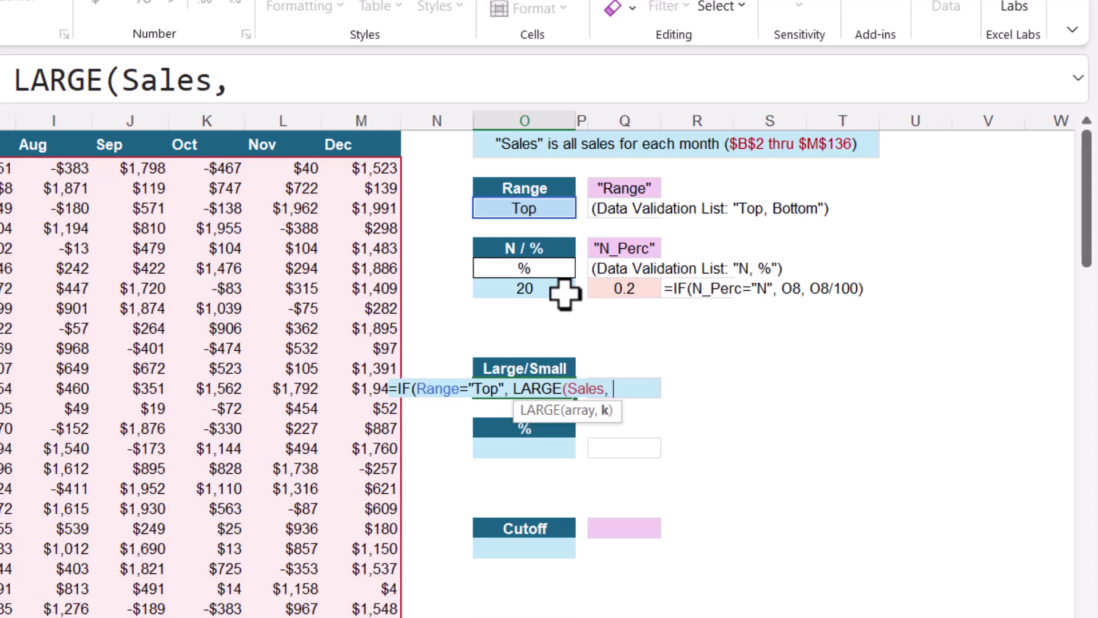
click(540, 288)
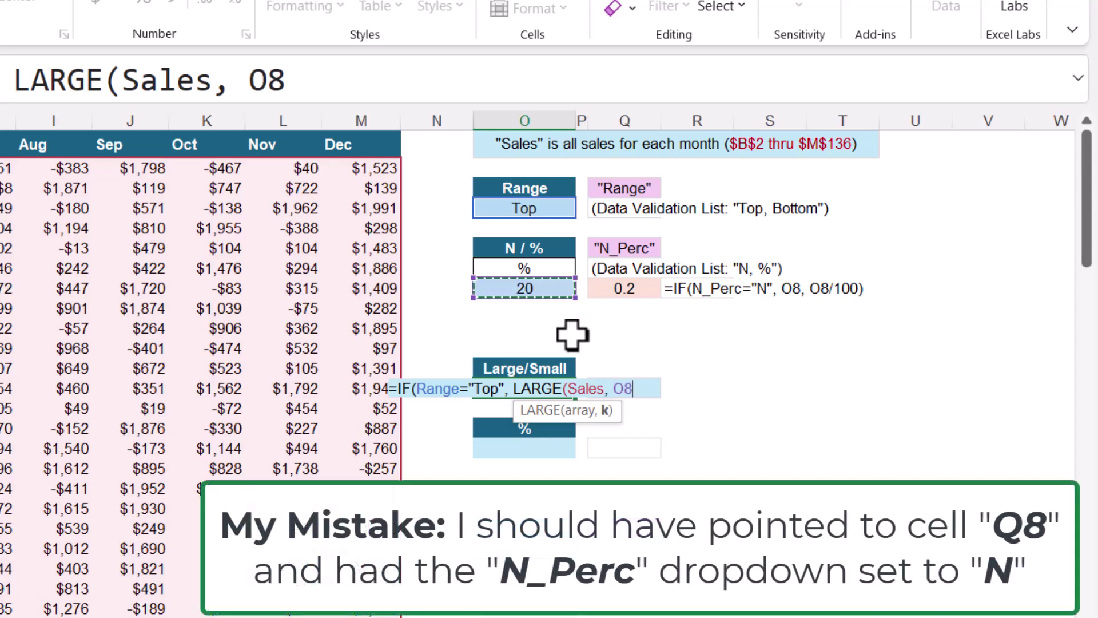
text())
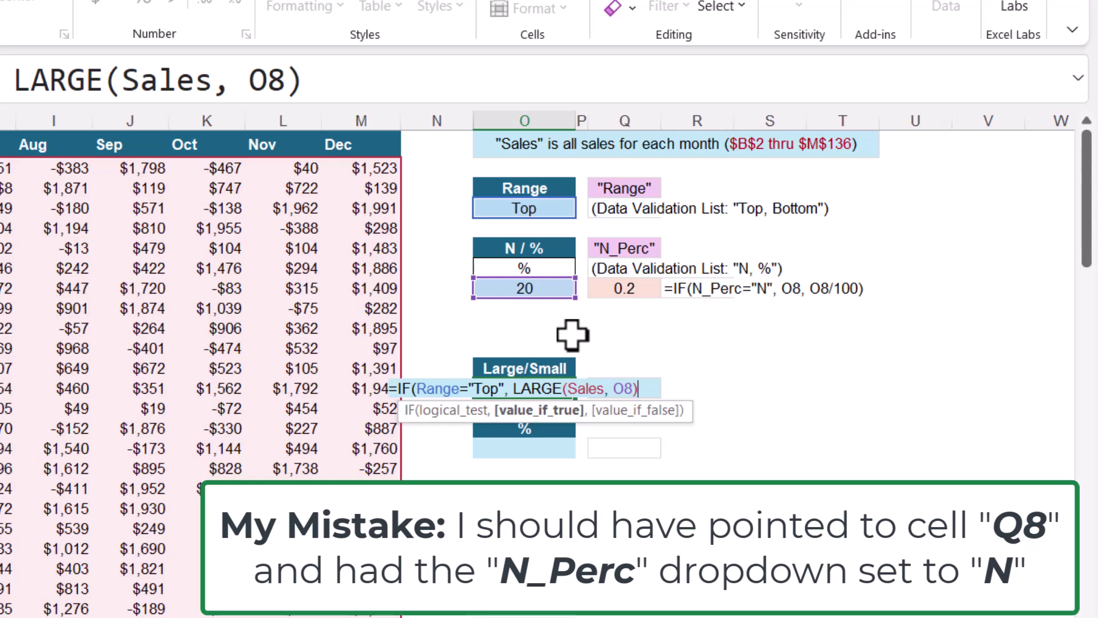
text( ))
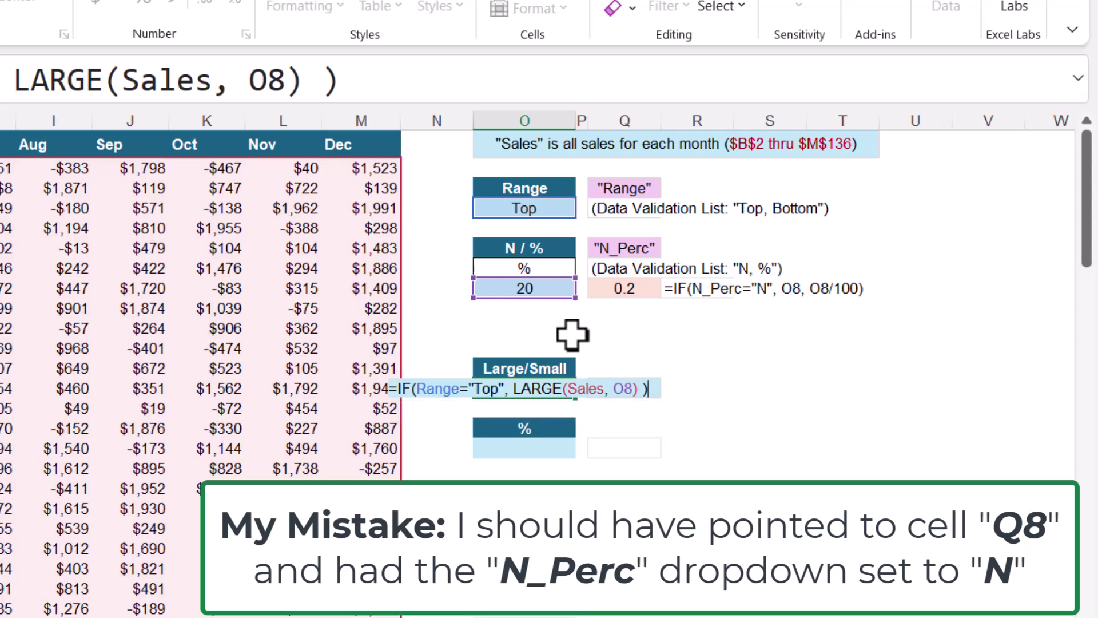
key(ctrl+Return)
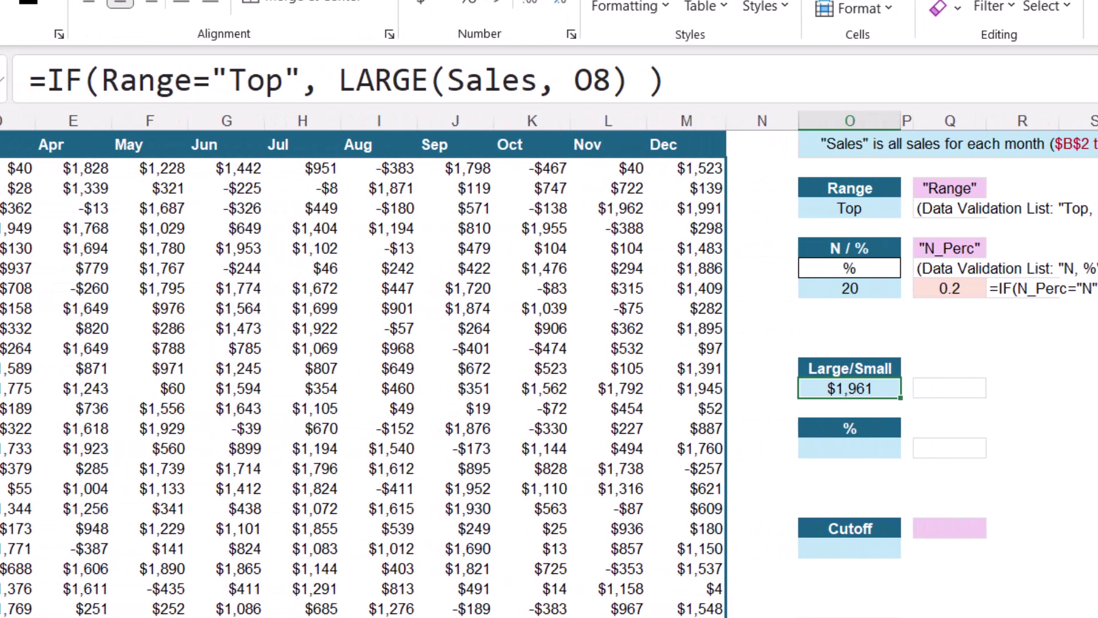
Step: Extend the Large/Small formula in cell O13 to =IF(Range="Top", LARGE(Sales, O8), SMALL(Sales, O8) )
click(630, 80)
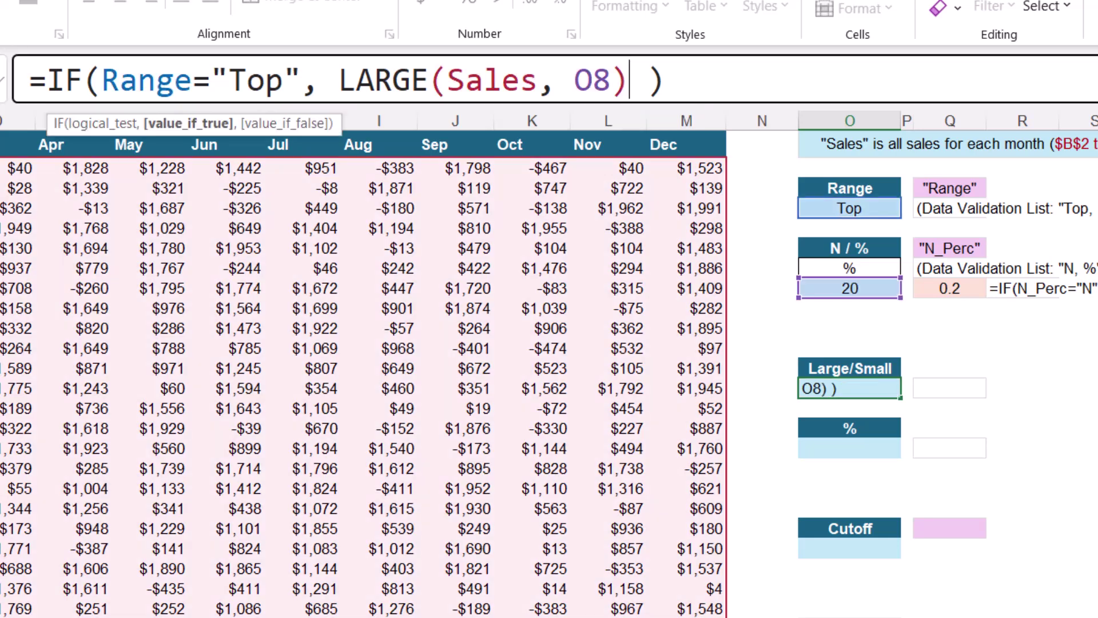
text(, )
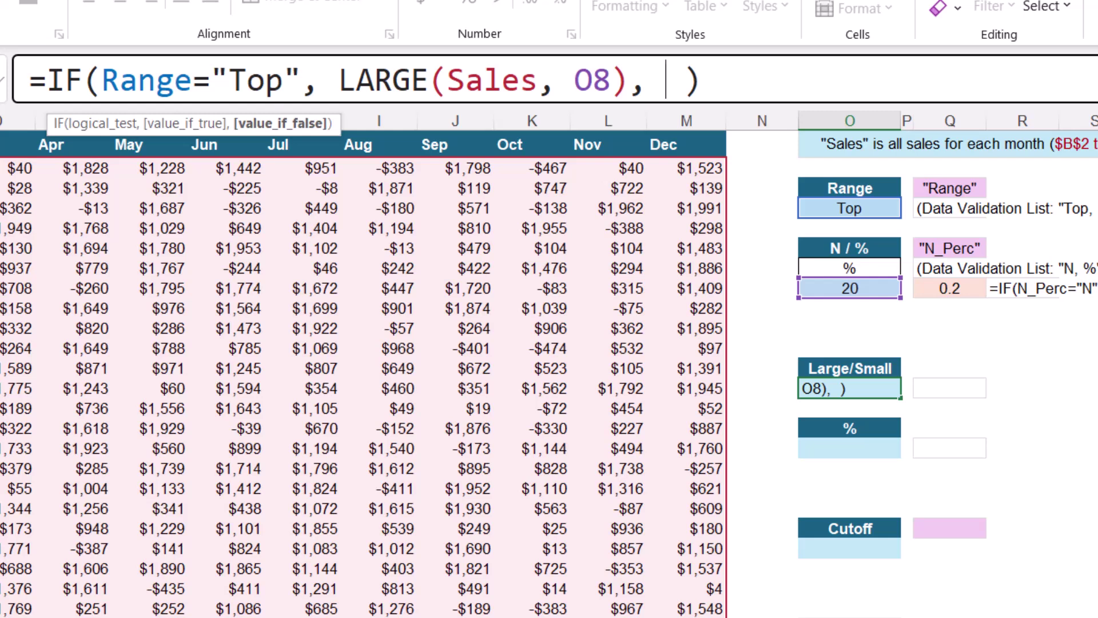
text(SMALL()
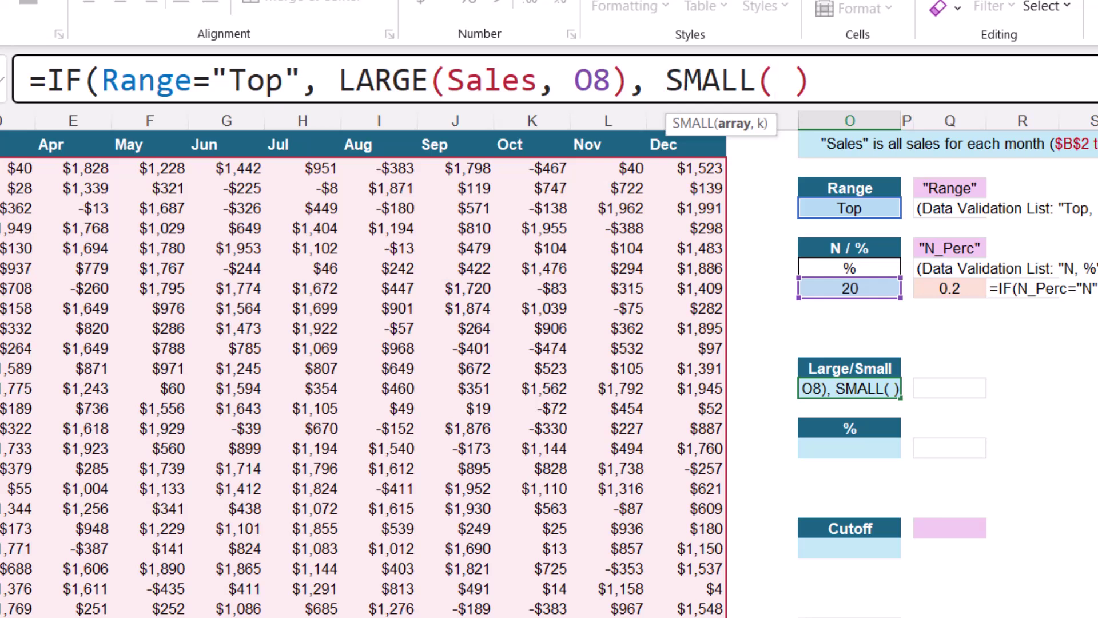
text(S)
key(Tab)
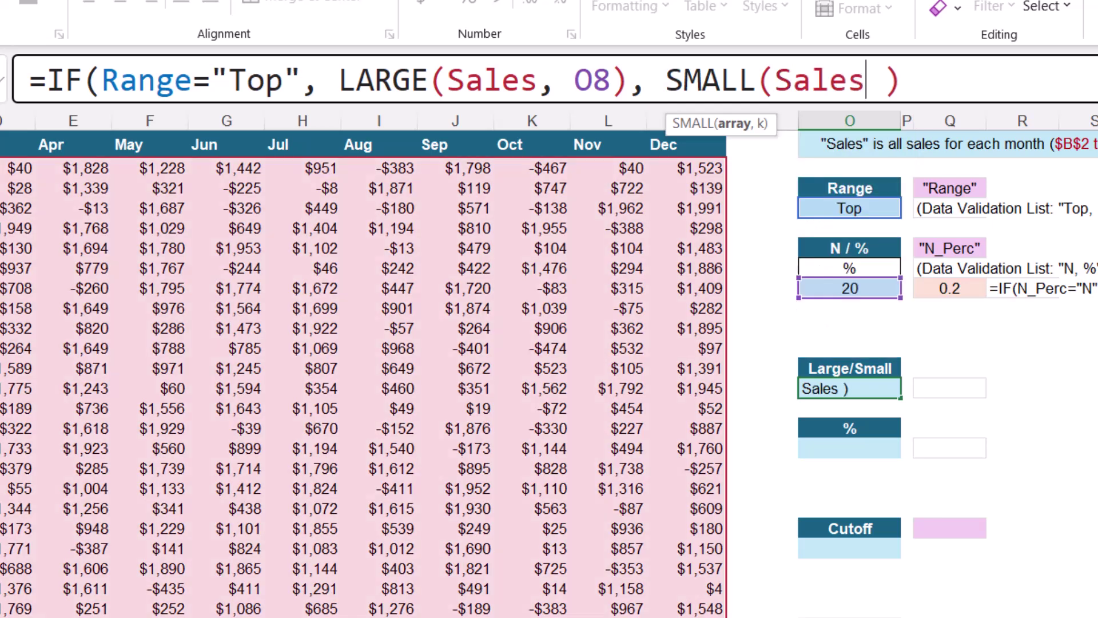
text(, O8)
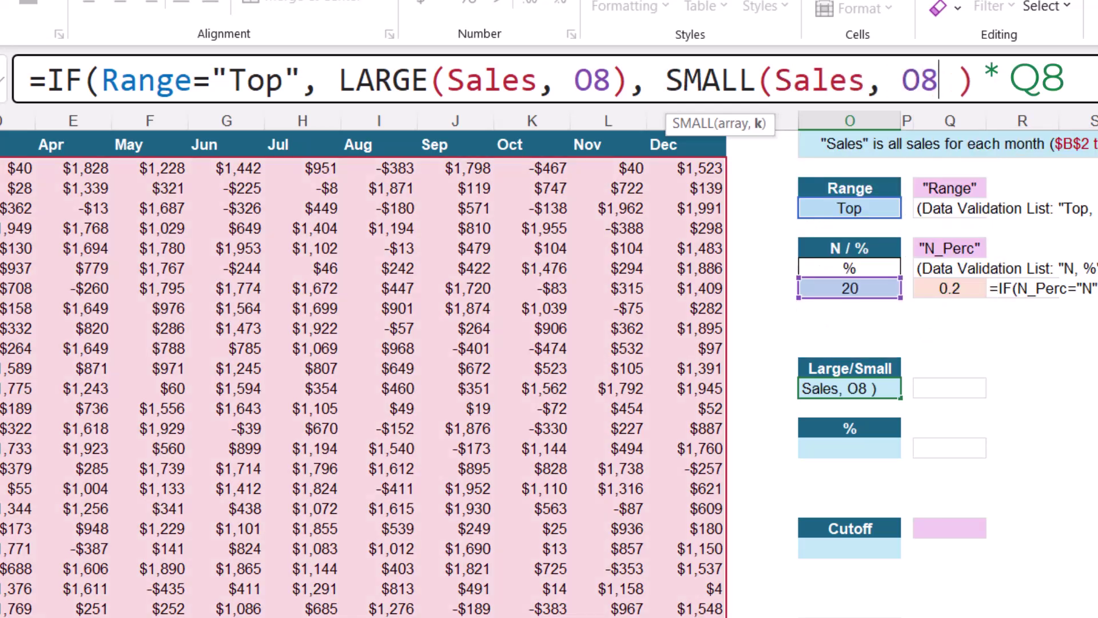
text())
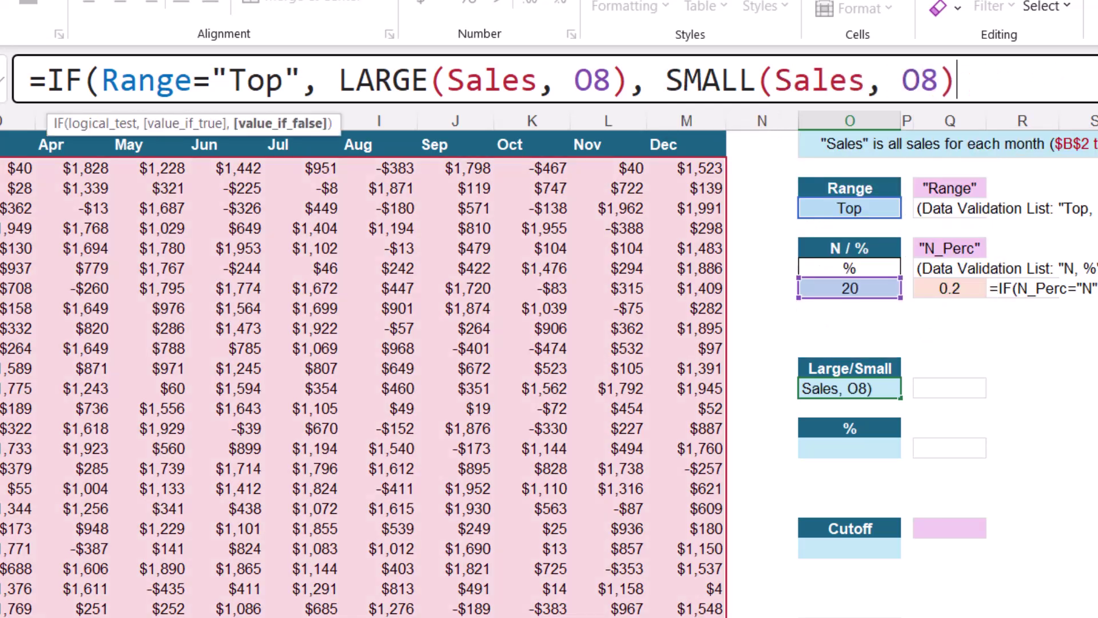
text())
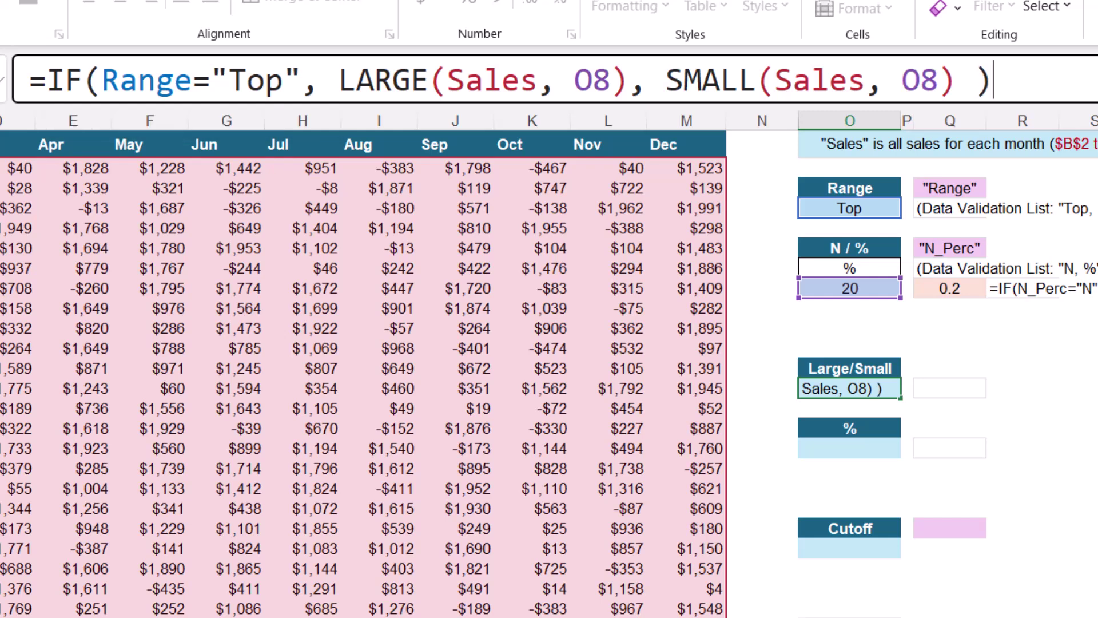
Step: Test the Large/Small formula by switching the Range selection in cell O4 to Bottom and setting the amount in O8 to 50
click(898, 209)
click(890, 289)
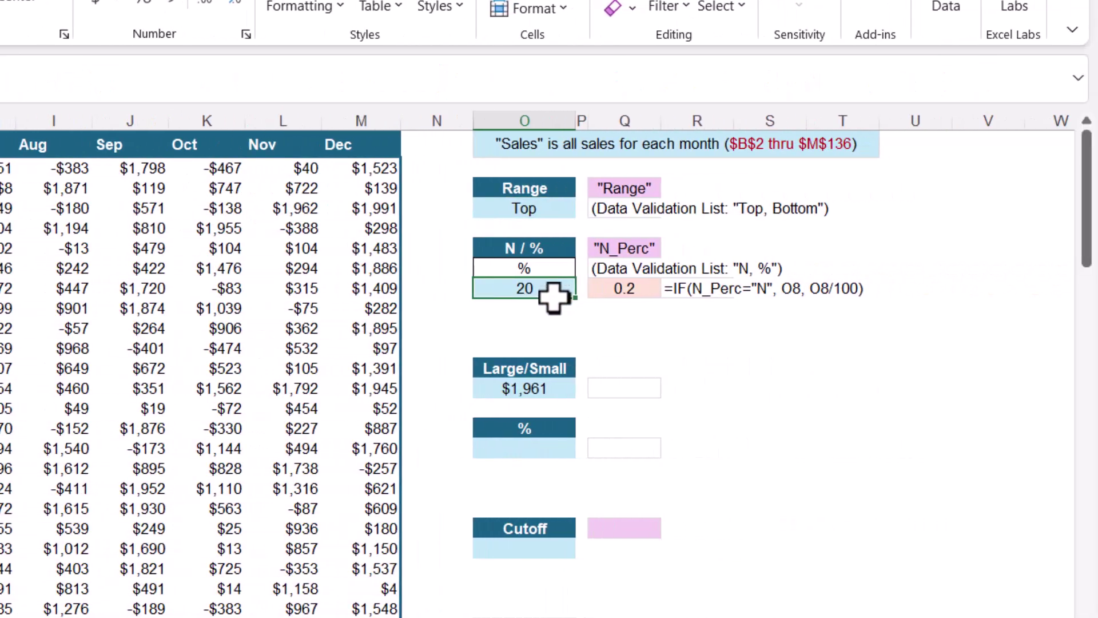
click(563, 214)
click(585, 209)
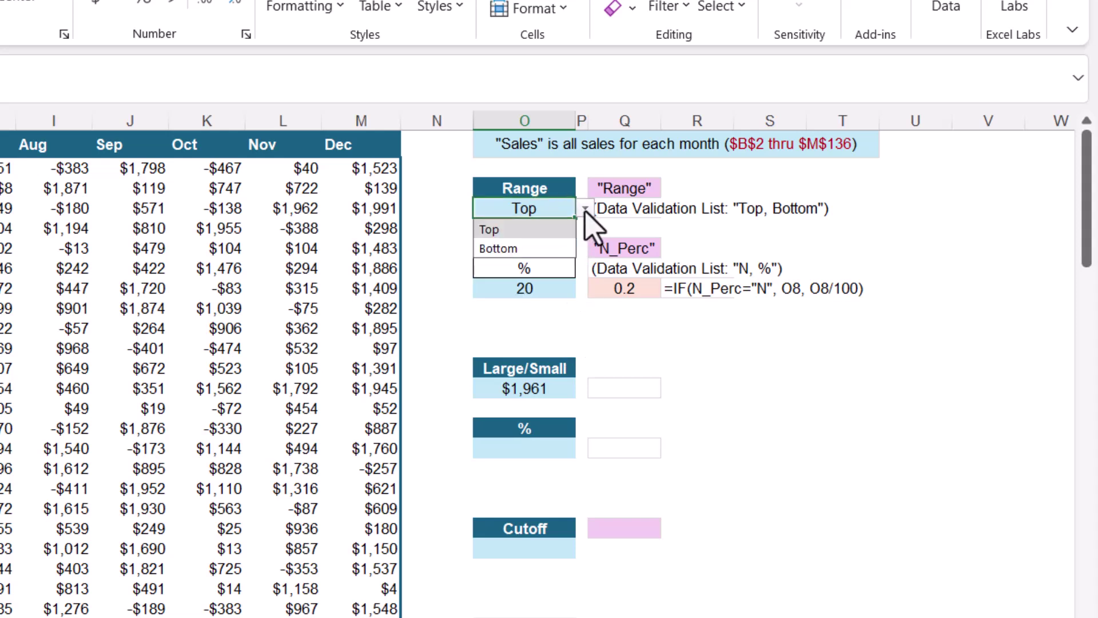
click(515, 248)
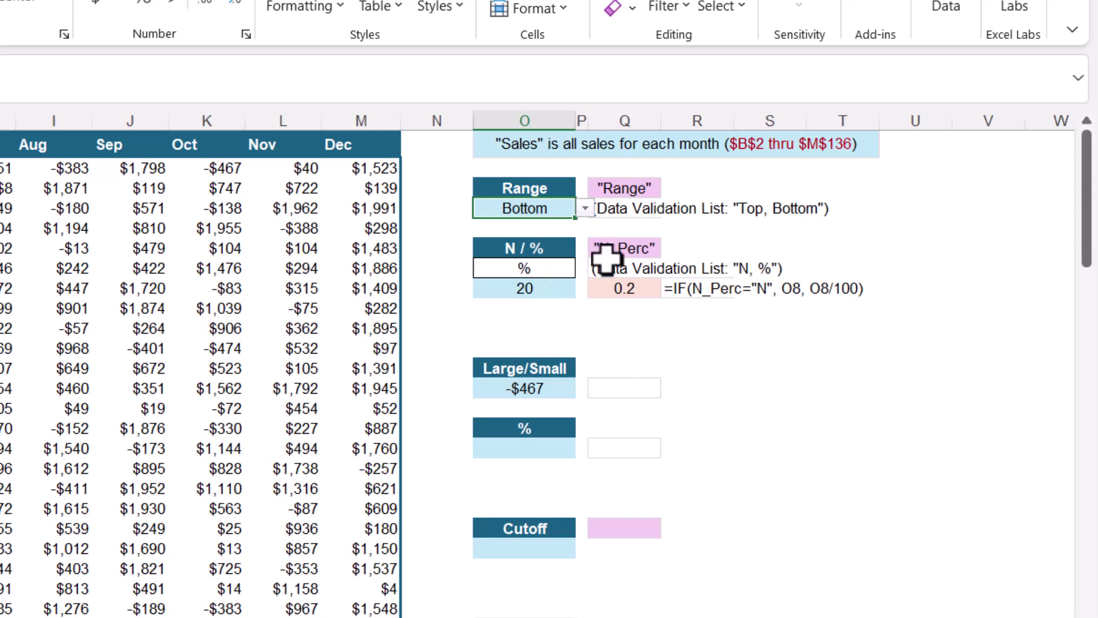
click(557, 286)
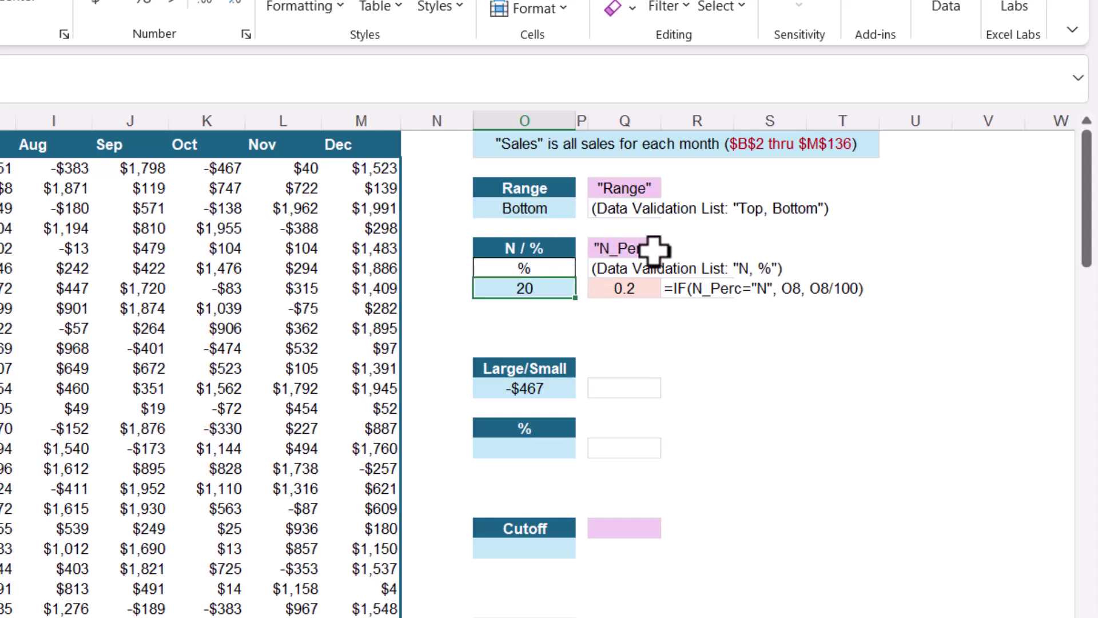
text(50)
key(Return)
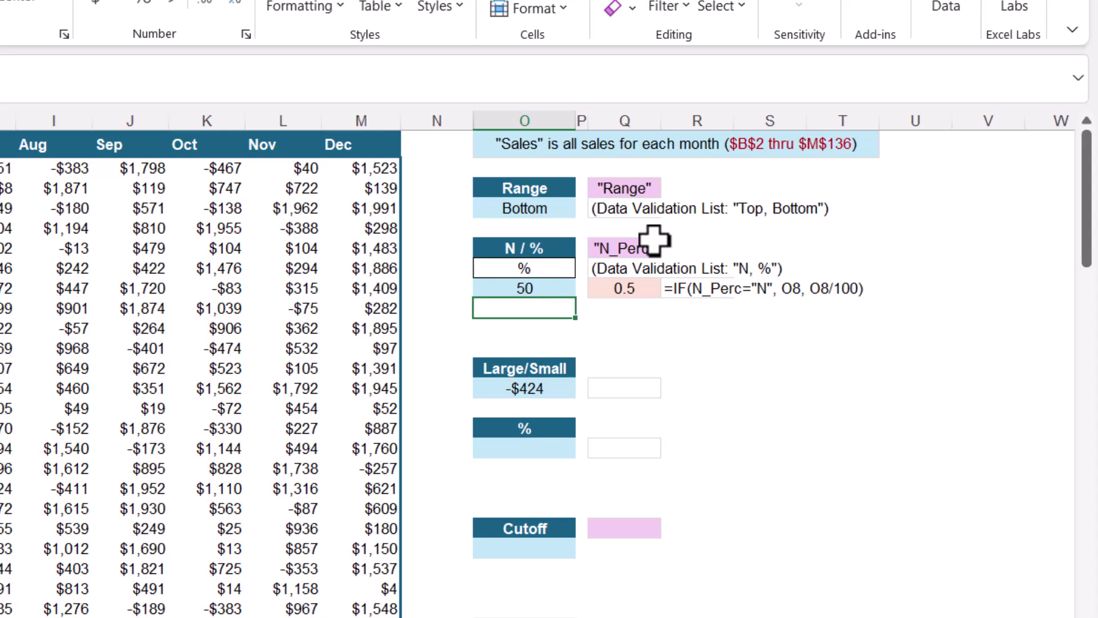
Step: Switch the Range selection in cell O4 to Top and change the amount in O8 to 500
click(541, 209)
click(584, 210)
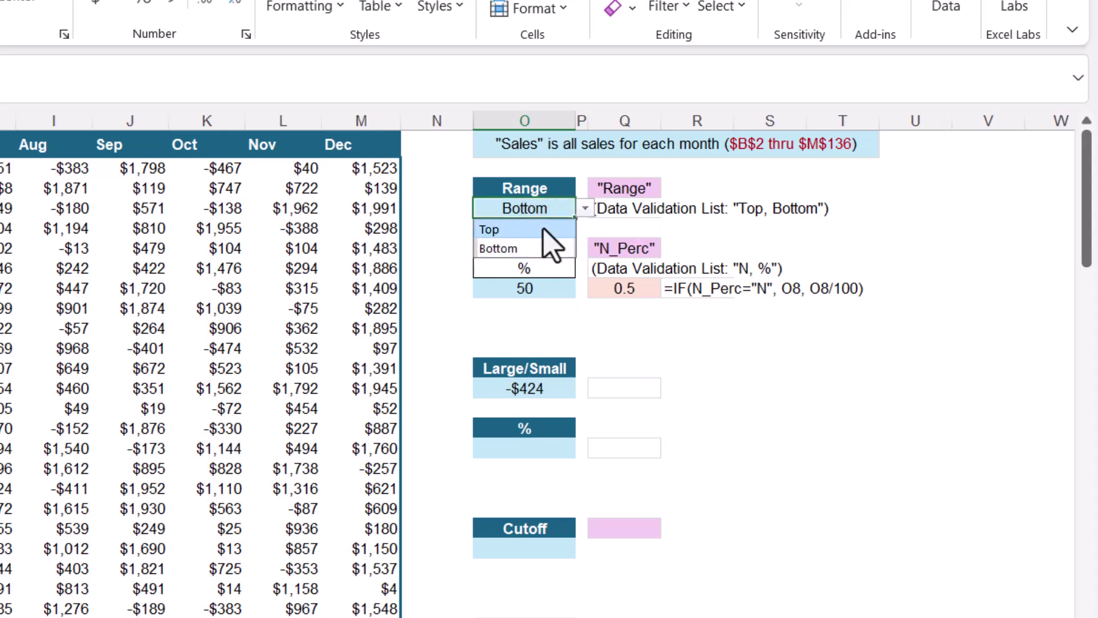
click(549, 228)
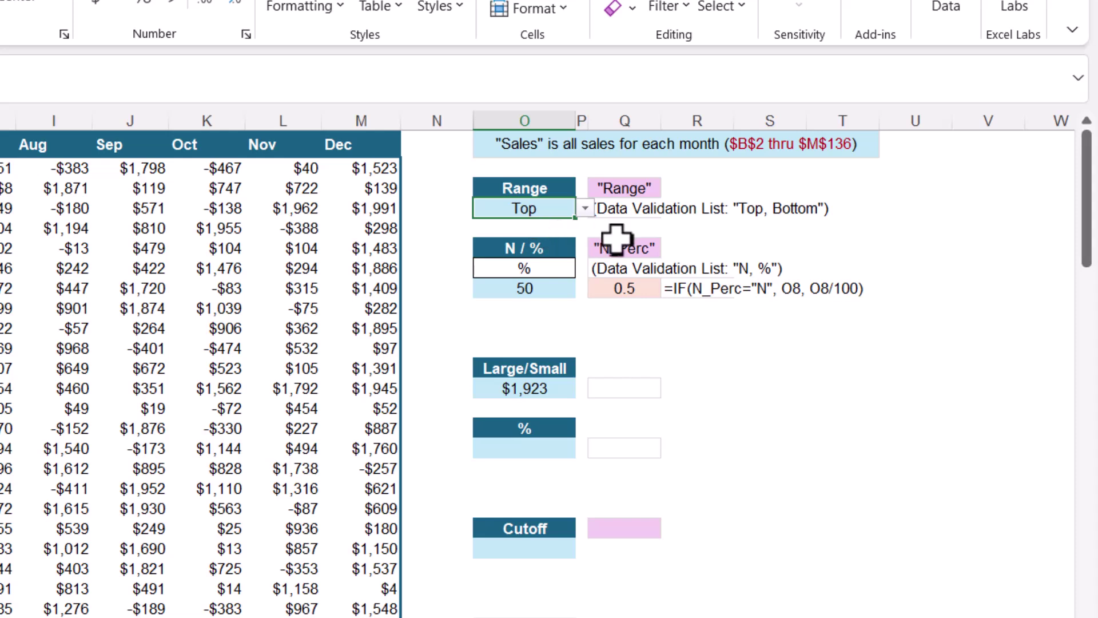
double_click(552, 289)
text(0)
key(Return)
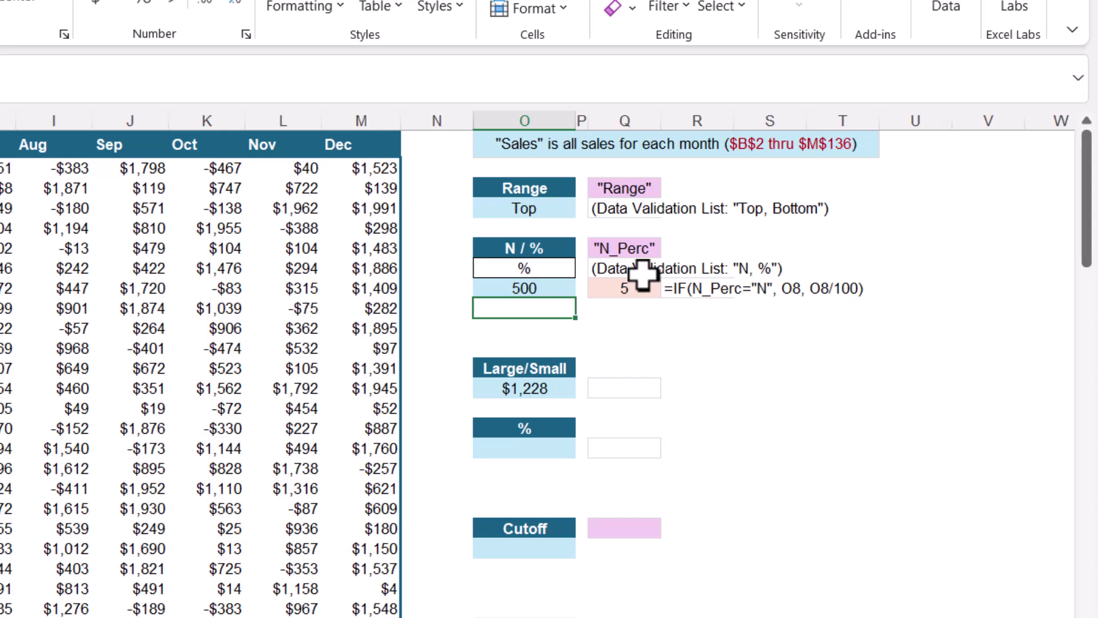
Step: Switch the Range selection in cell O4 to Bottom and back to Top with the amount of 500
click(571, 209)
click(585, 210)
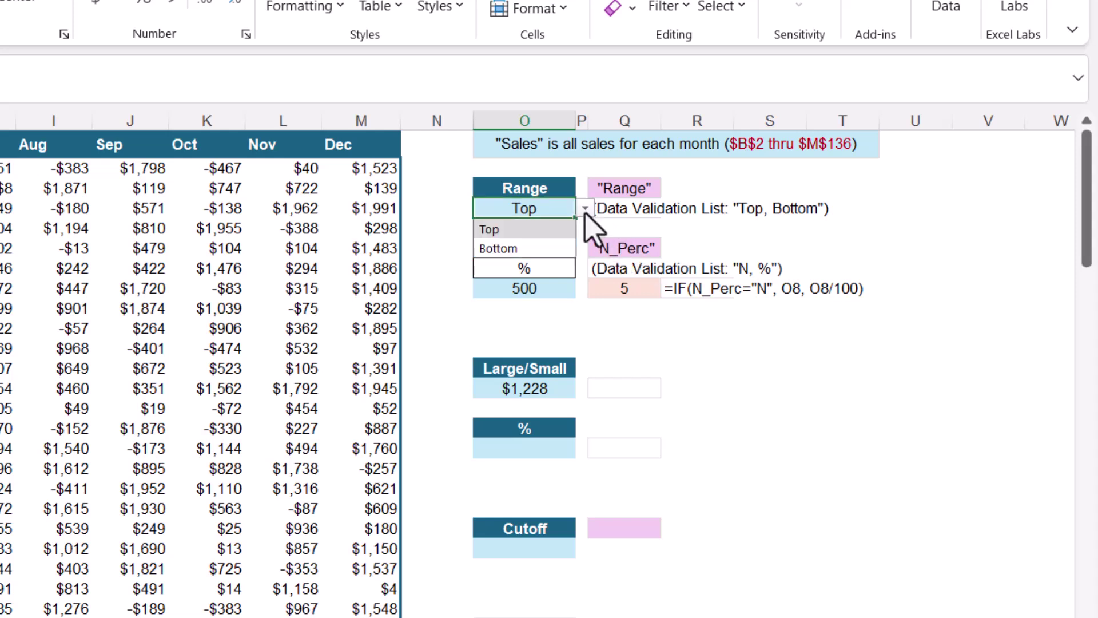
click(562, 247)
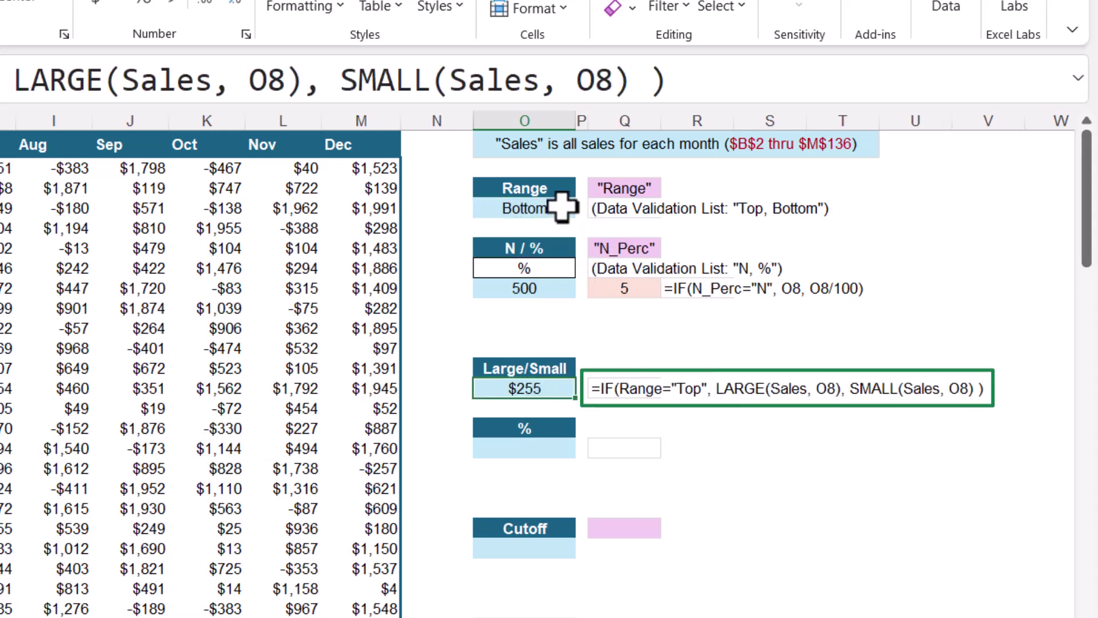
click(585, 208)
click(535, 230)
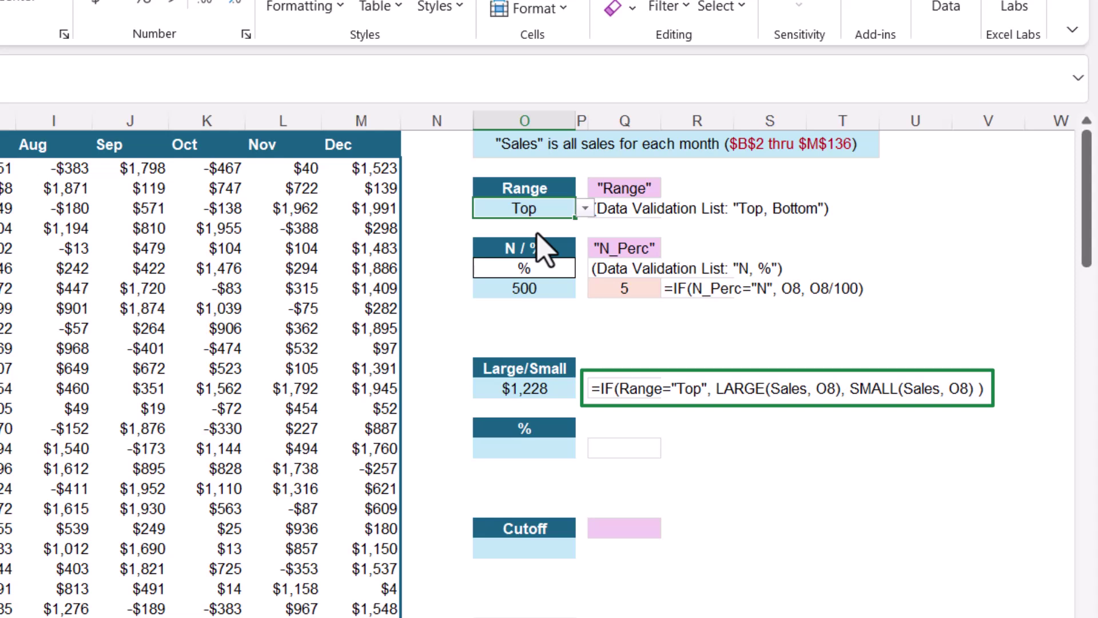
Step: Switch the N / % selection in cell O7 back to % and reset the amount in O8 to 20
key(ctrl+z)
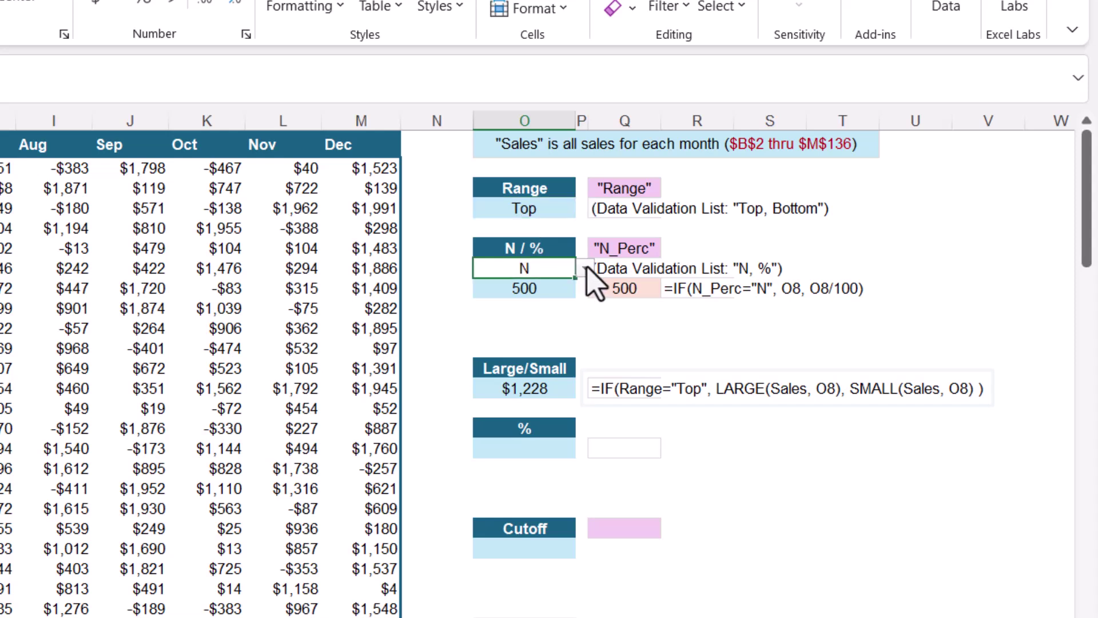
click(585, 268)
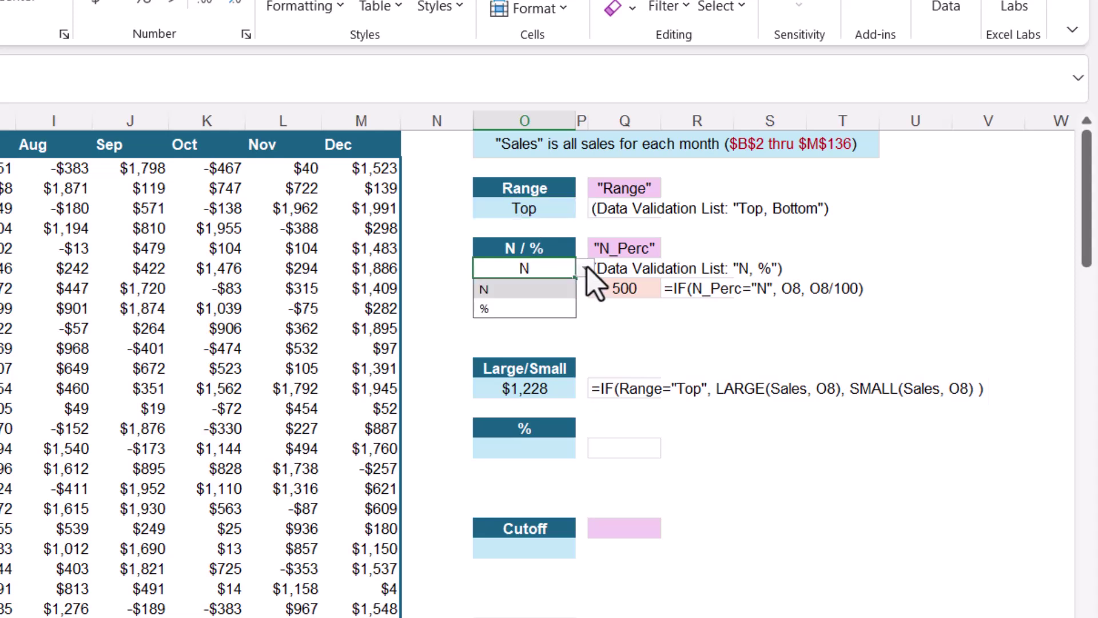
click(537, 309)
click(548, 289)
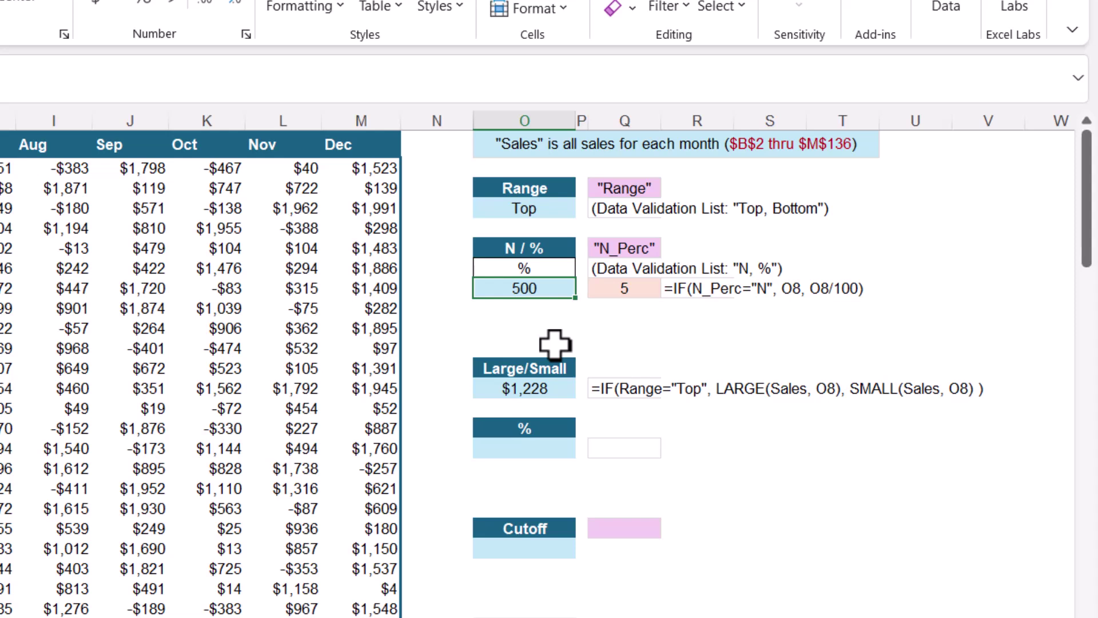
text(20)
key(Return)
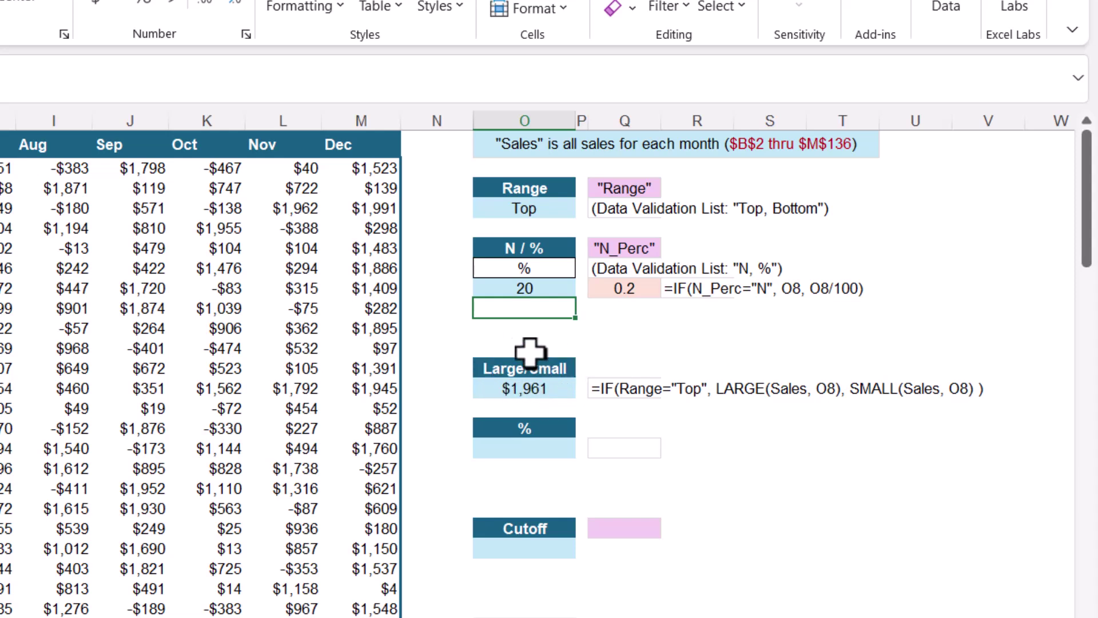
Step: Enter the formula =PERCENTILE.EXC(Sales, IF(Range="Top", 1-Q8, Q8) ) in cell O16 under the % heading
click(535, 452)
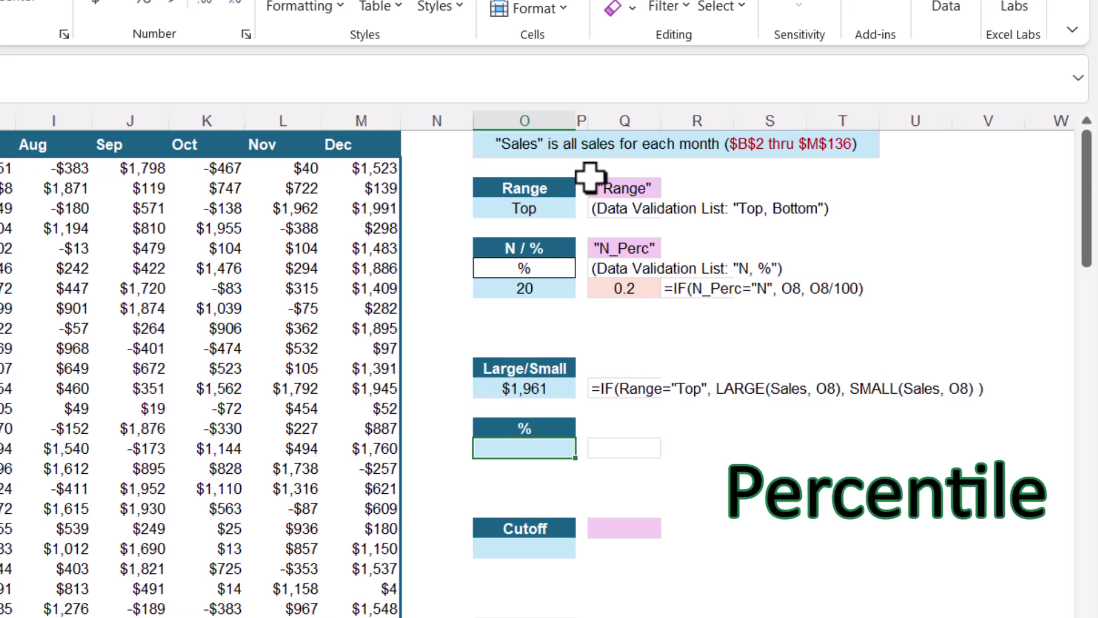
text(=per)
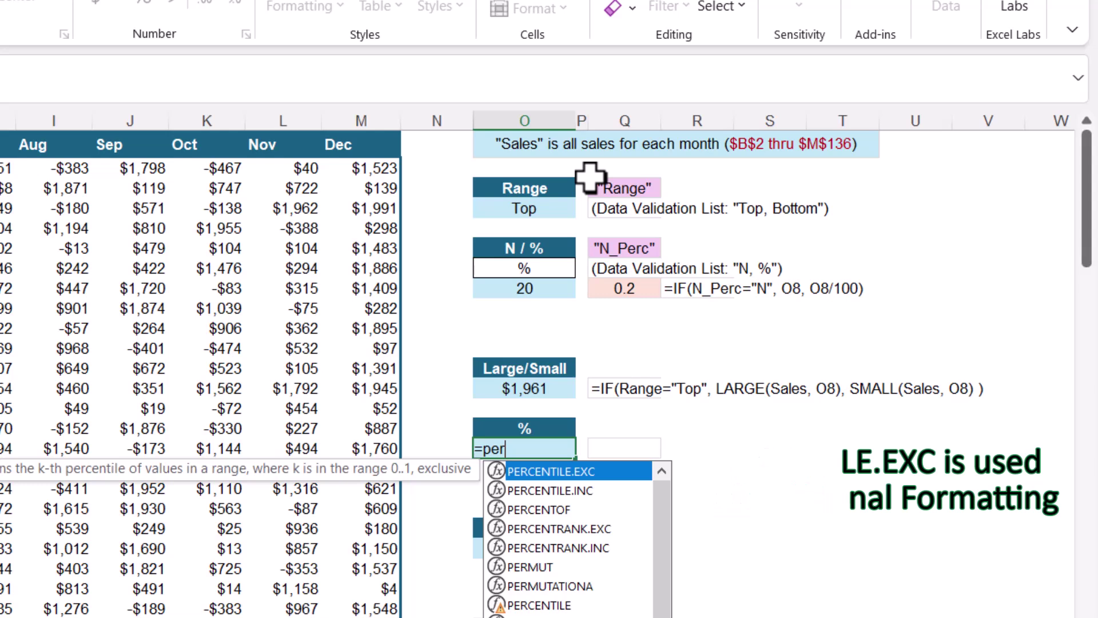
key(Tab)
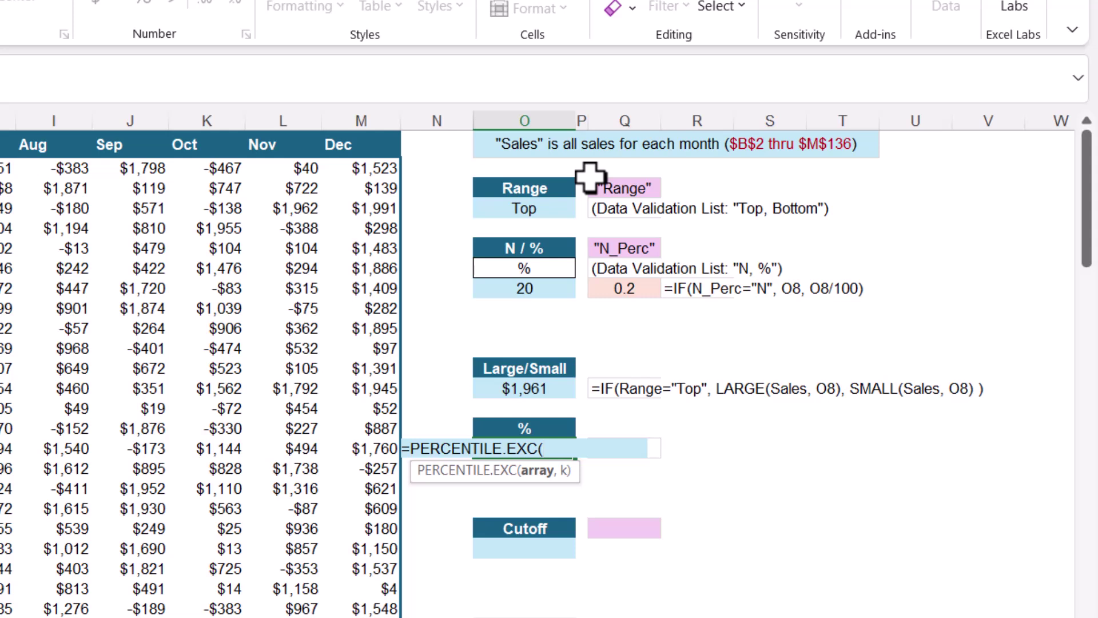
text(sale)
key(Tab)
text(,)
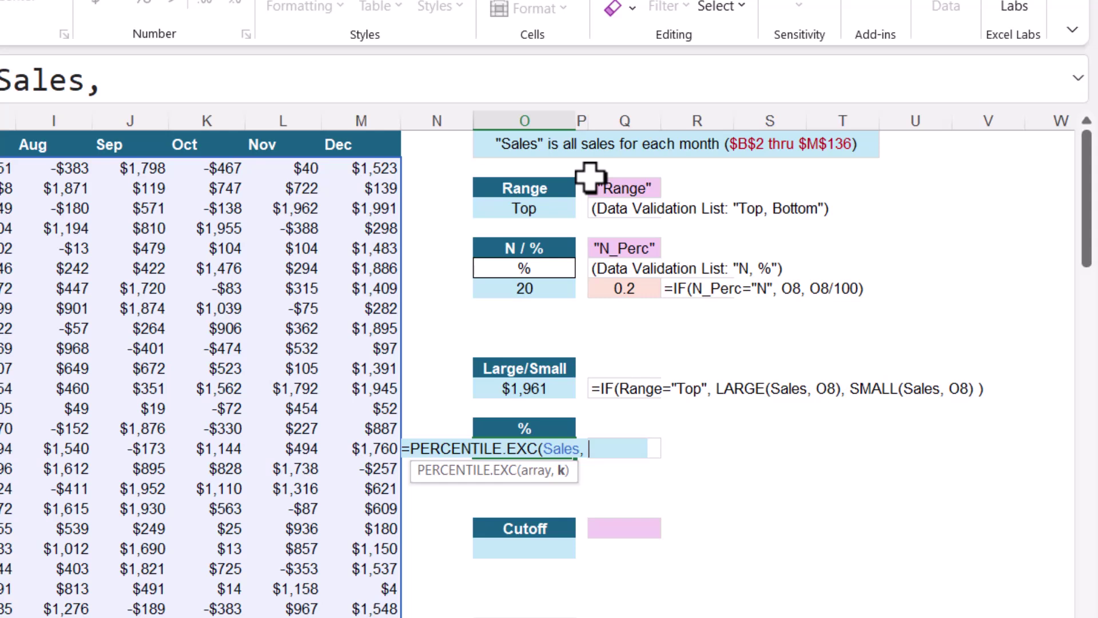
text(IF()
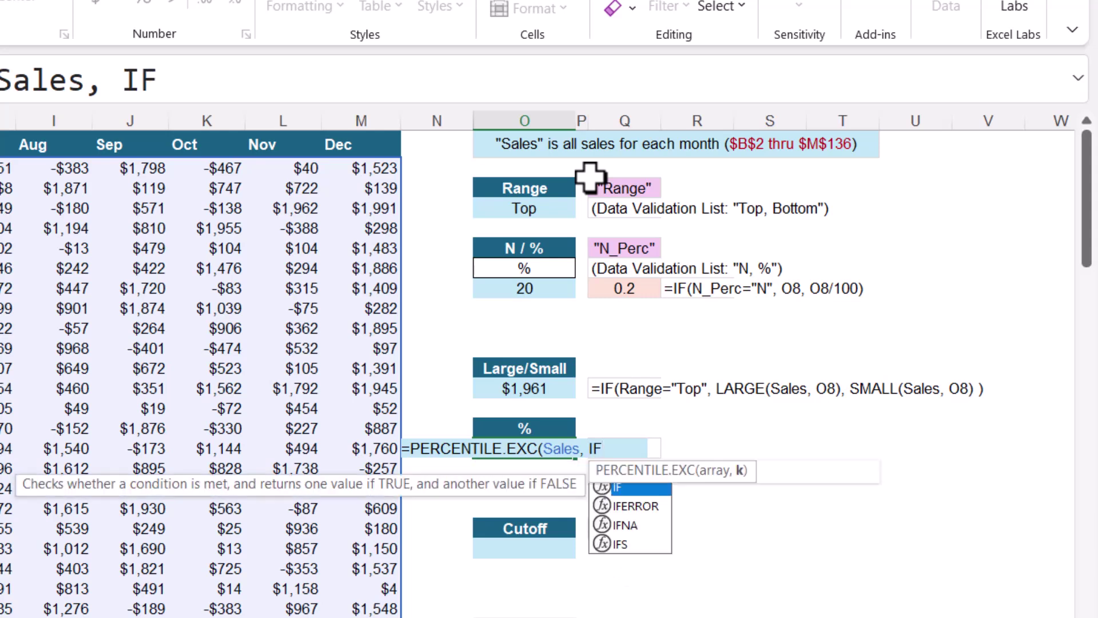
click(555, 209)
text(=)
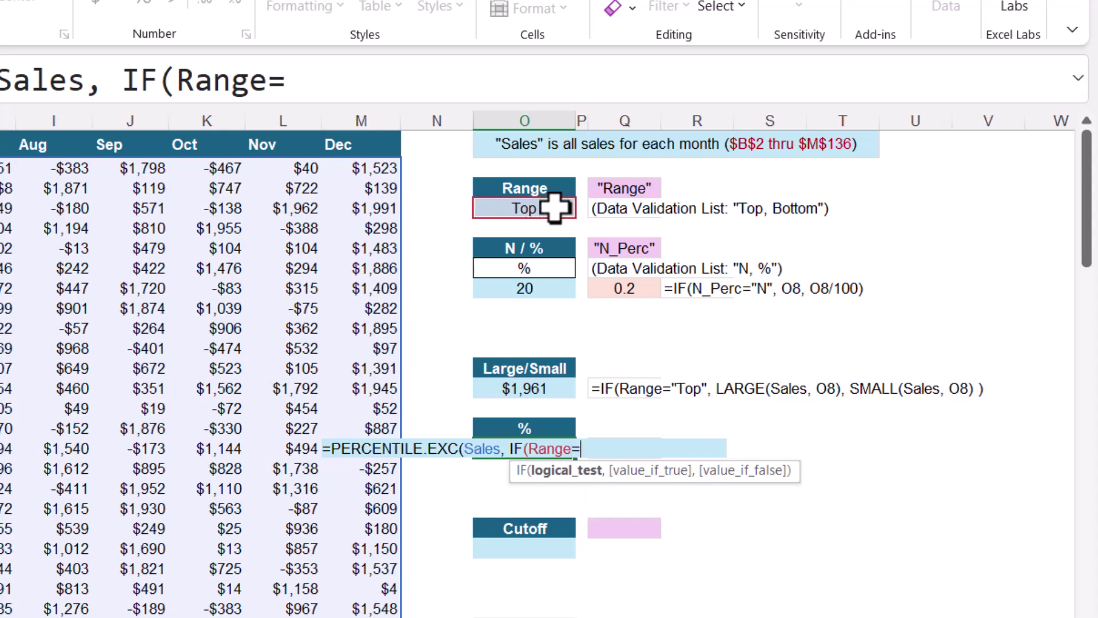
text("Top", 1-)
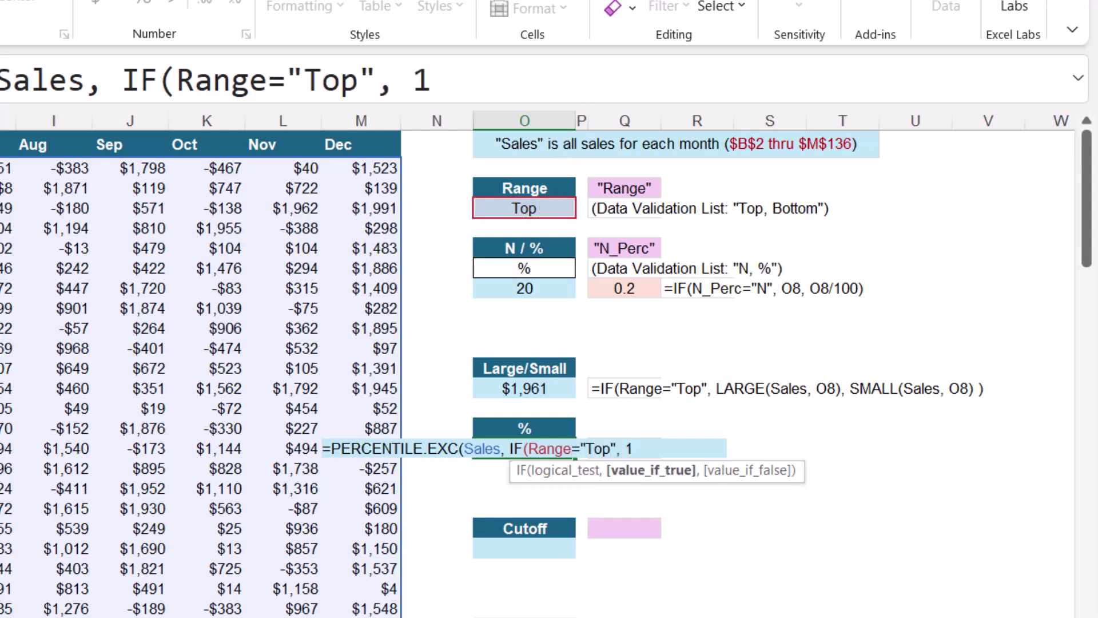
click(628, 287)
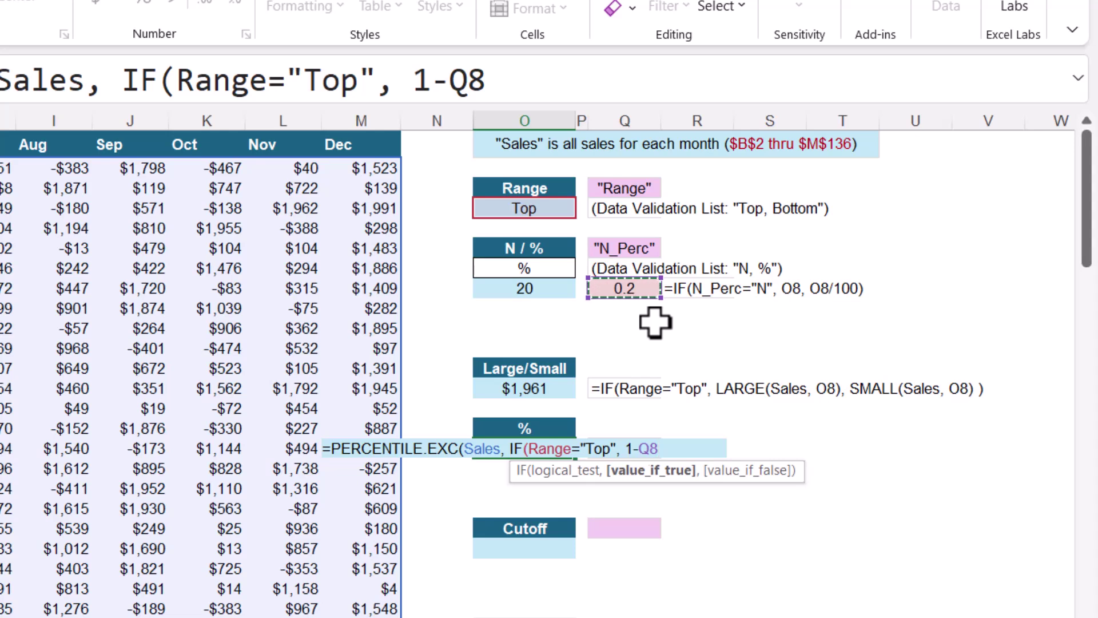
text(,)
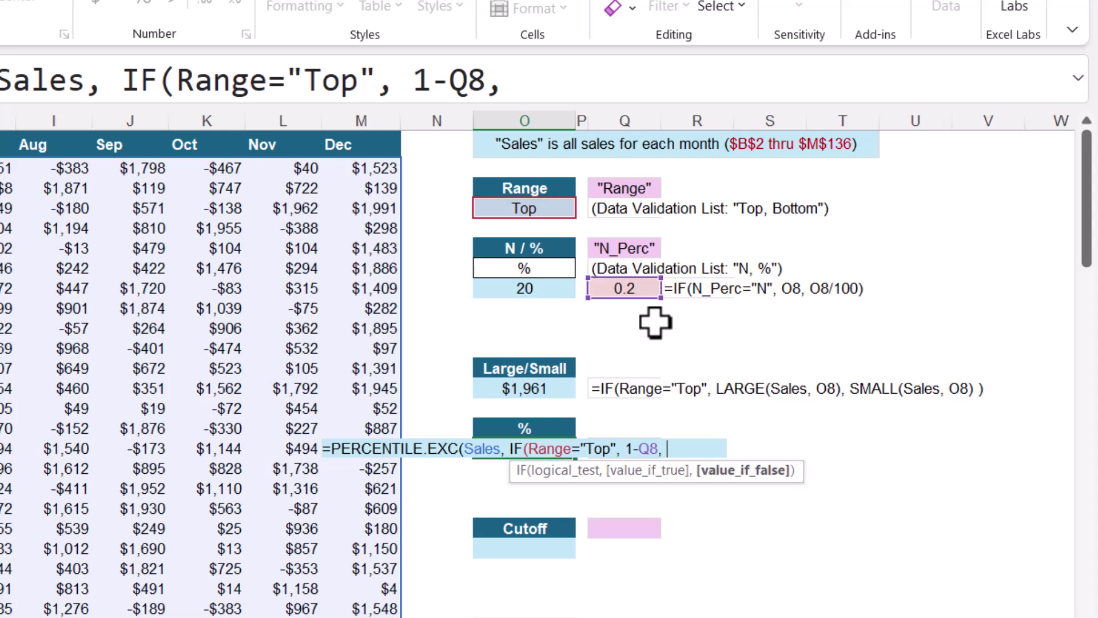
click(634, 290)
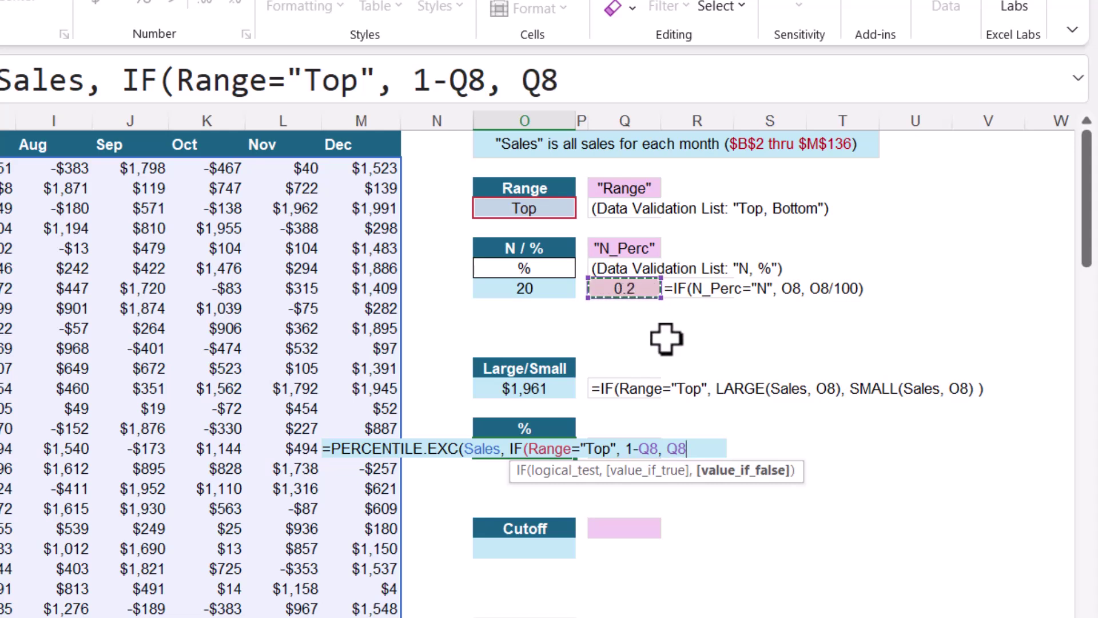
text() )
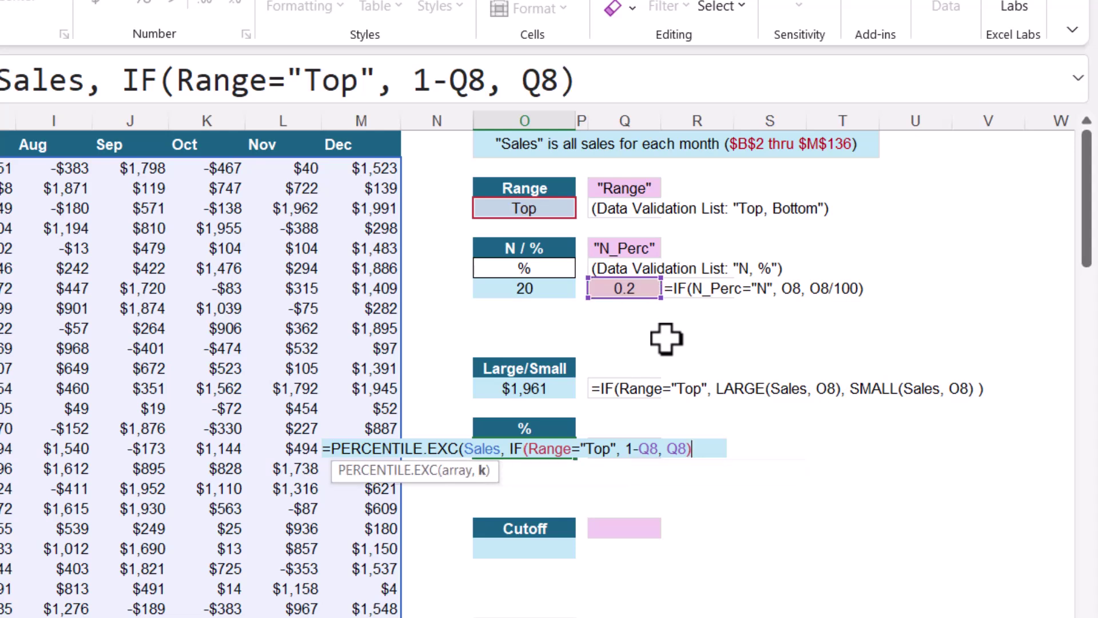
text())
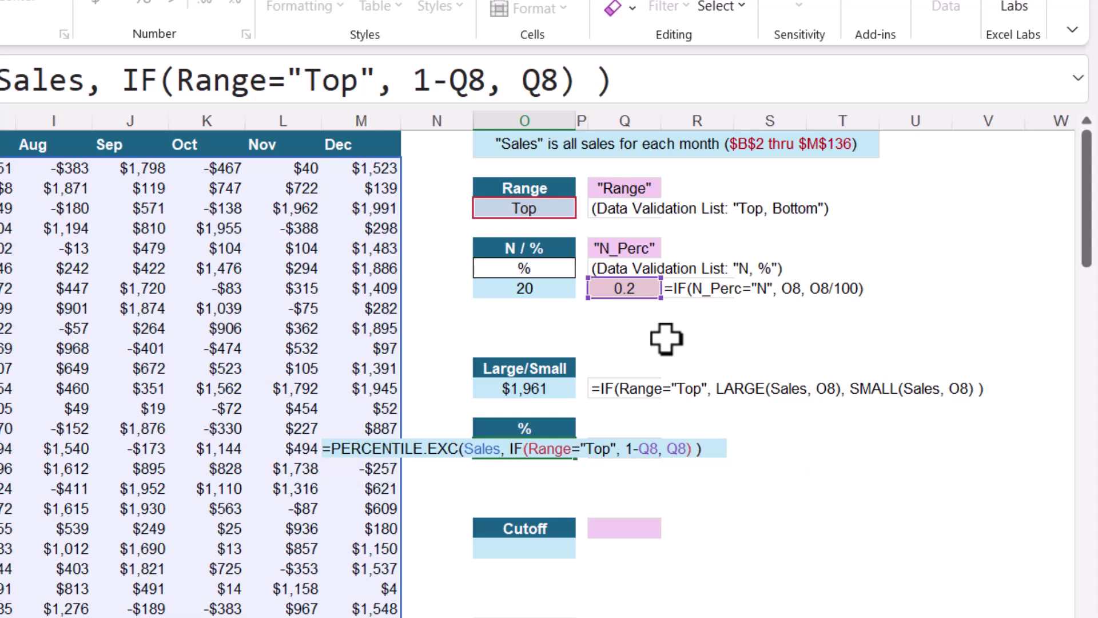
key(ctrl+Return)
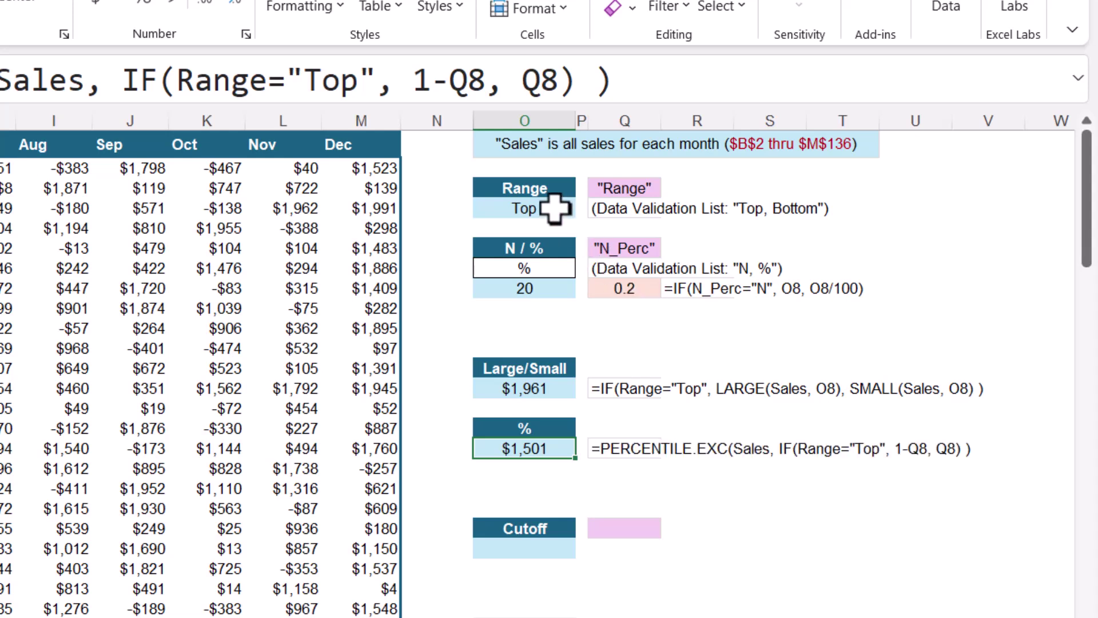
Step: Switch the Range selection in cell O4 to Bottom and back to Top to test the percentile formula
click(555, 208)
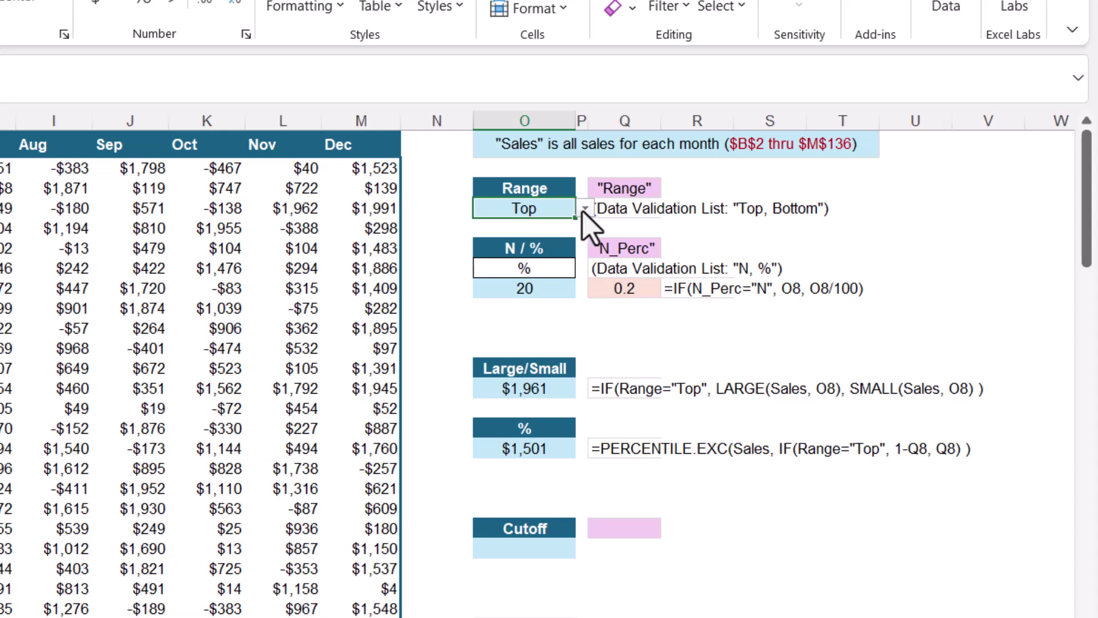
click(584, 210)
click(546, 251)
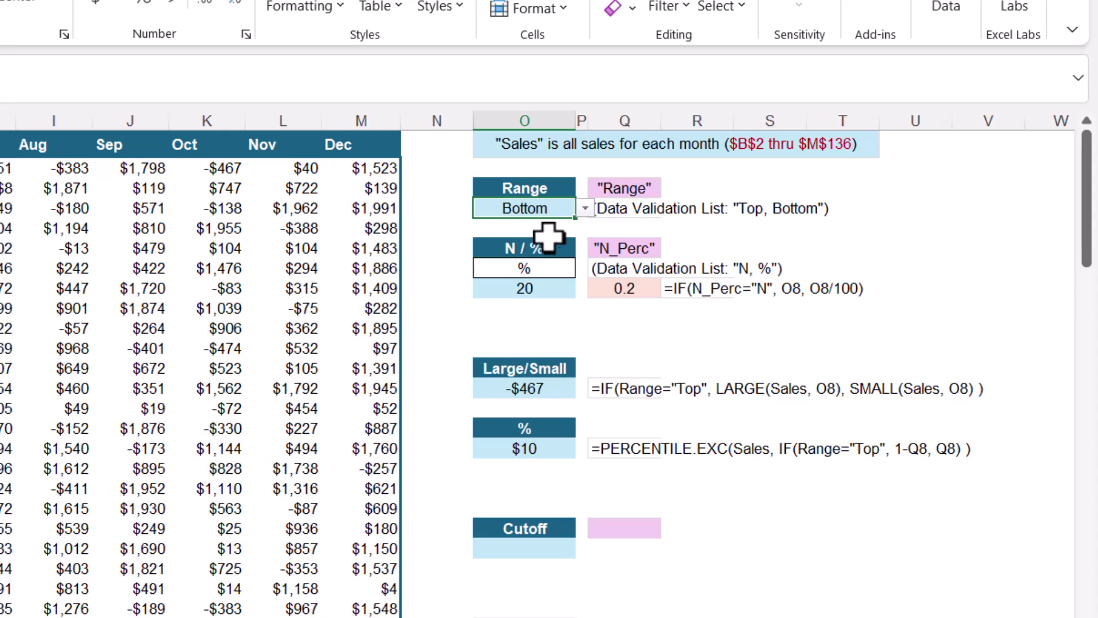
click(585, 208)
click(518, 228)
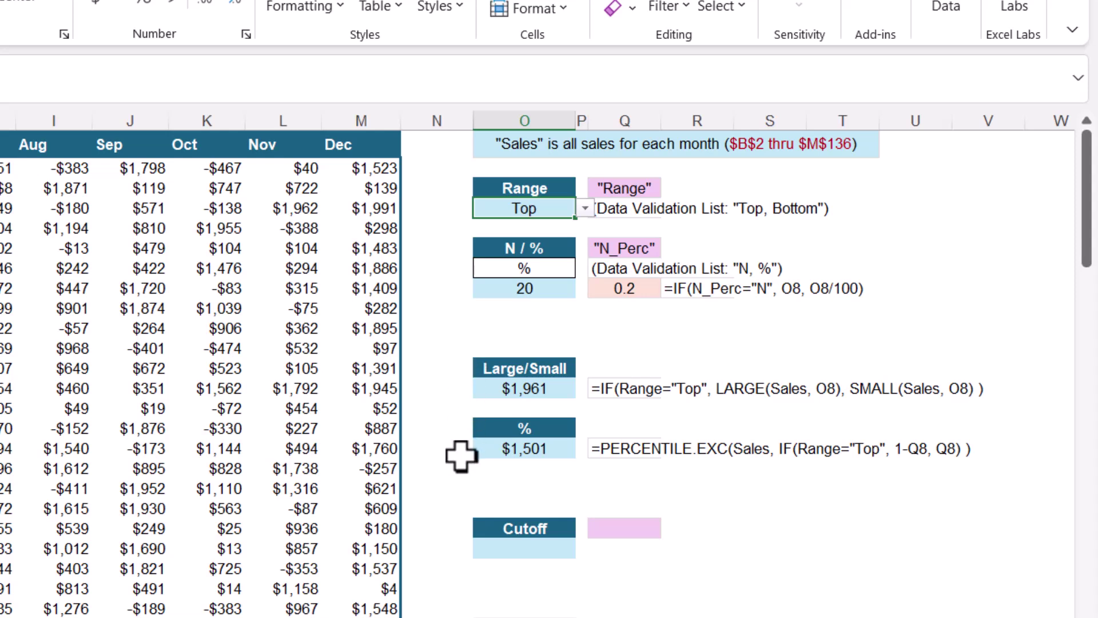
Step: Switch the N / % selection in cell O7 to N and back to %
click(526, 548)
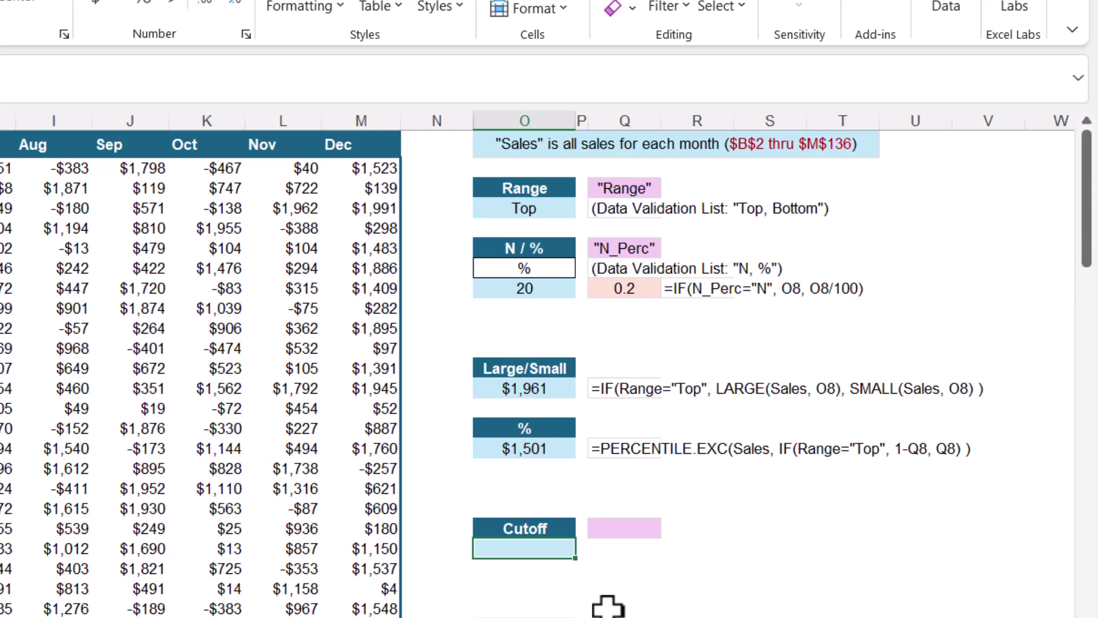
click(569, 269)
click(584, 268)
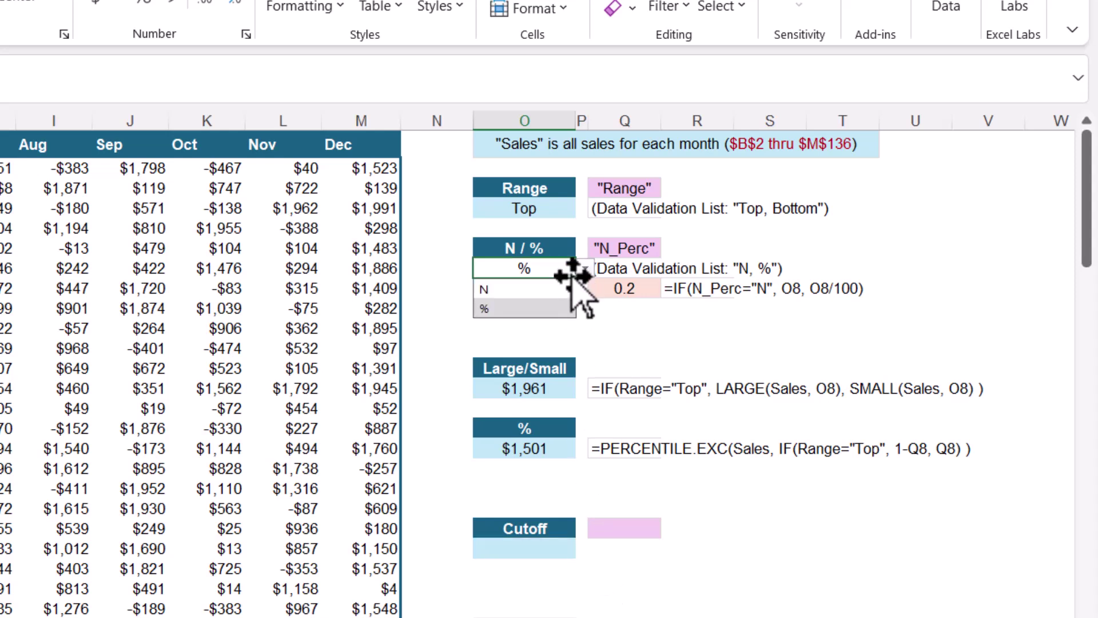
click(553, 290)
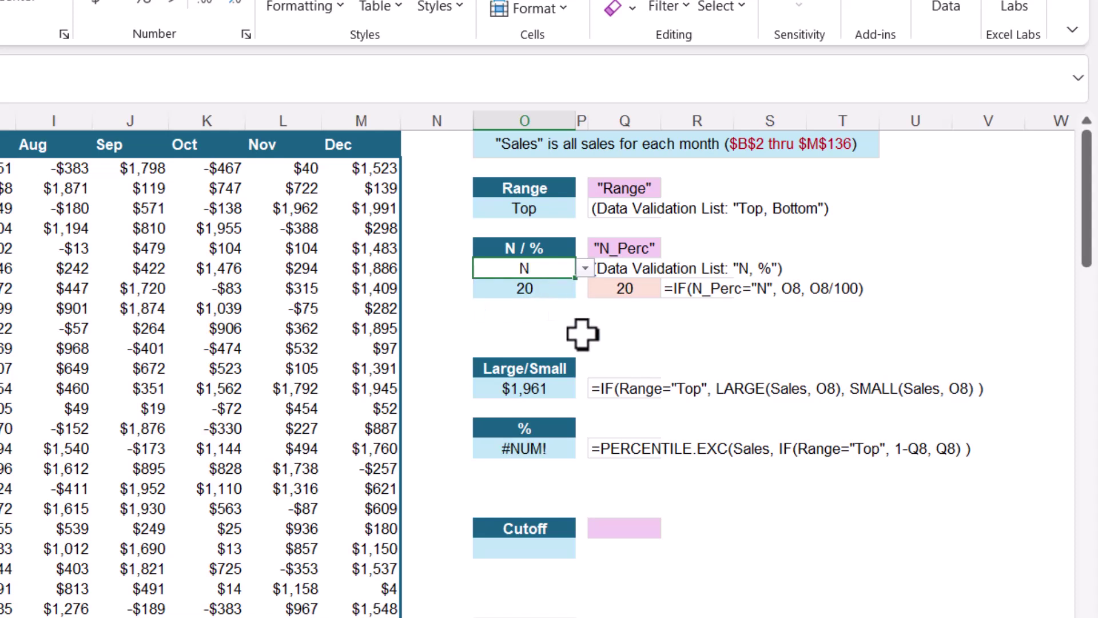
click(585, 268)
click(540, 307)
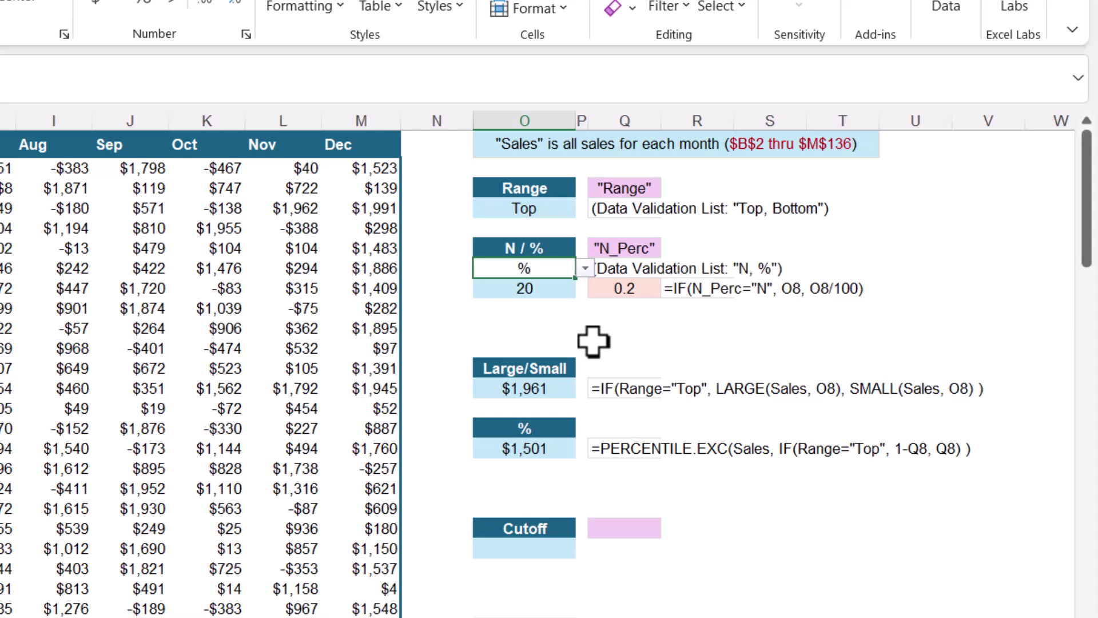
Step: Enter the formula =IF(N_Perc="N", O13, O16) in cell O21 under the Cutoff heading
click(544, 546)
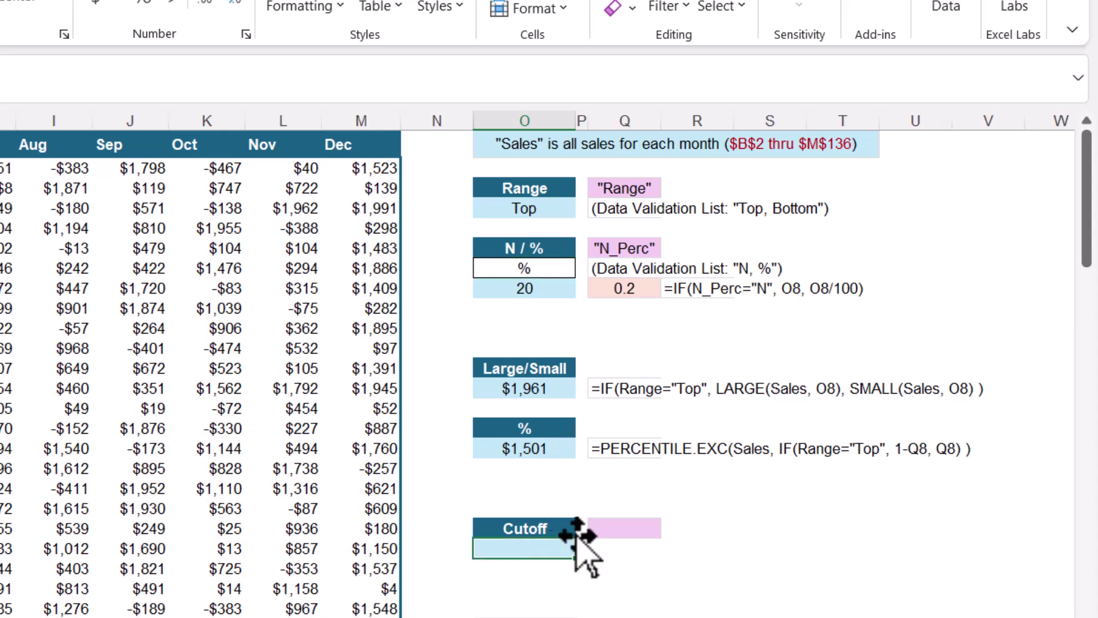
text(=IF()
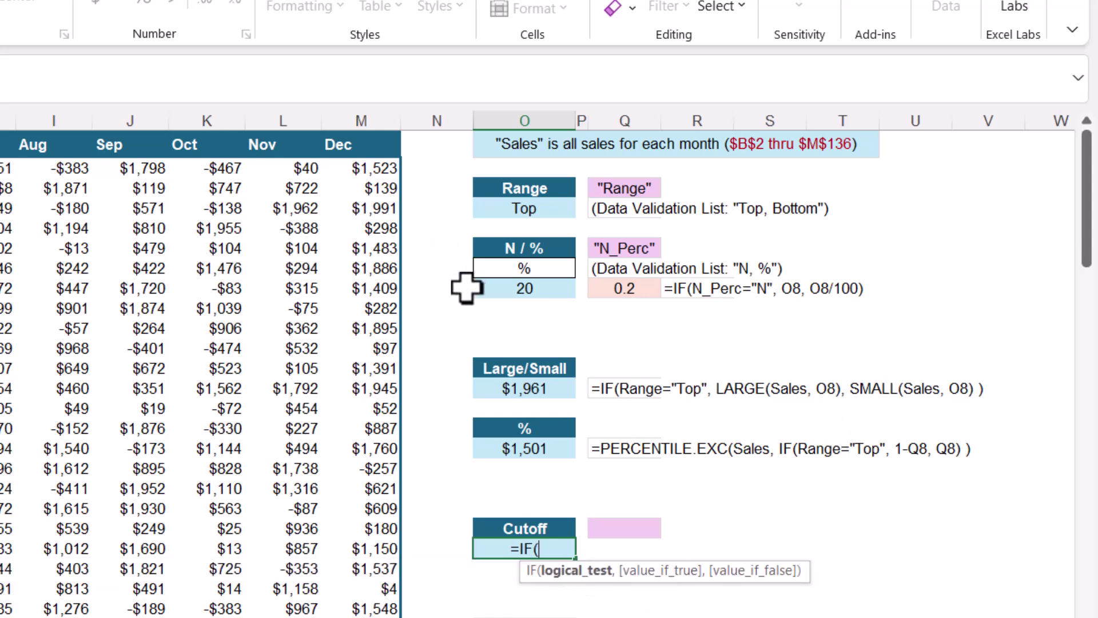
click(558, 269)
text(=)
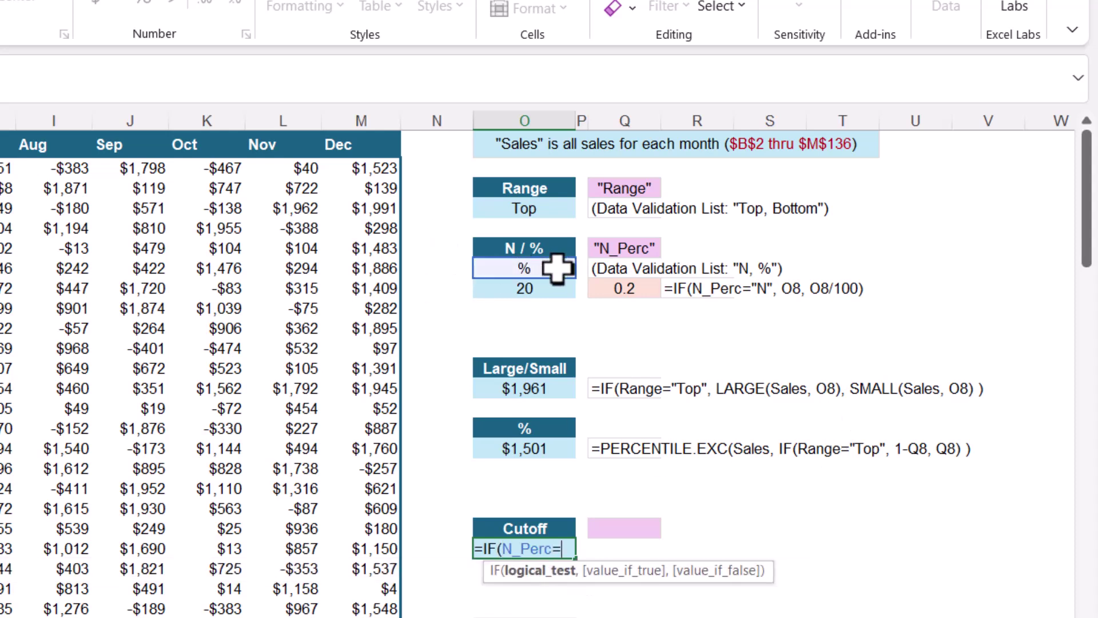
text("N",)
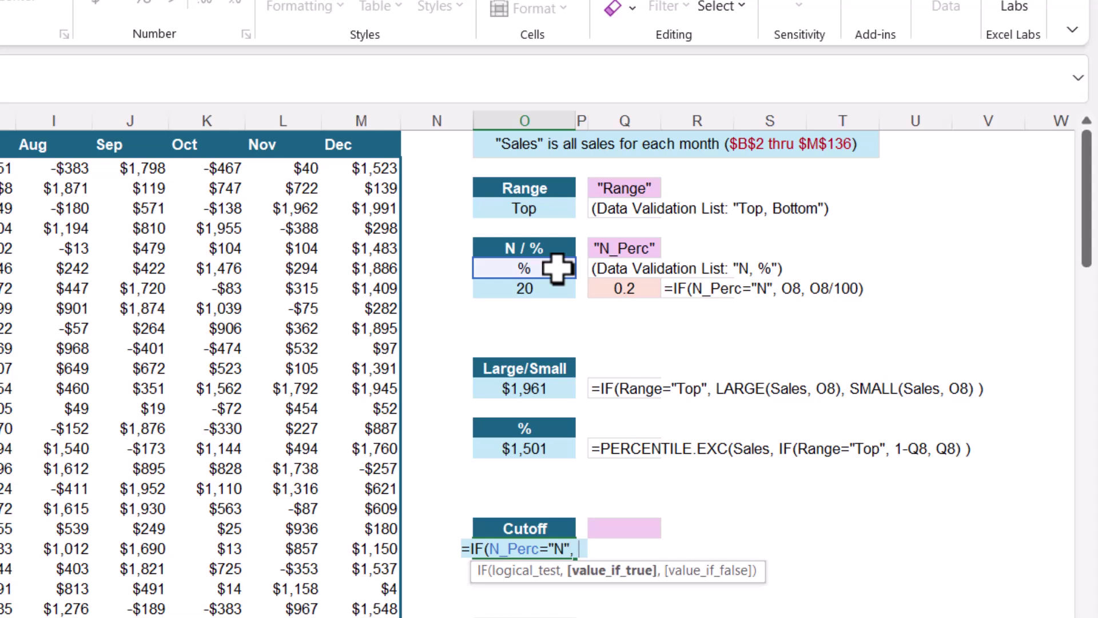
click(565, 389)
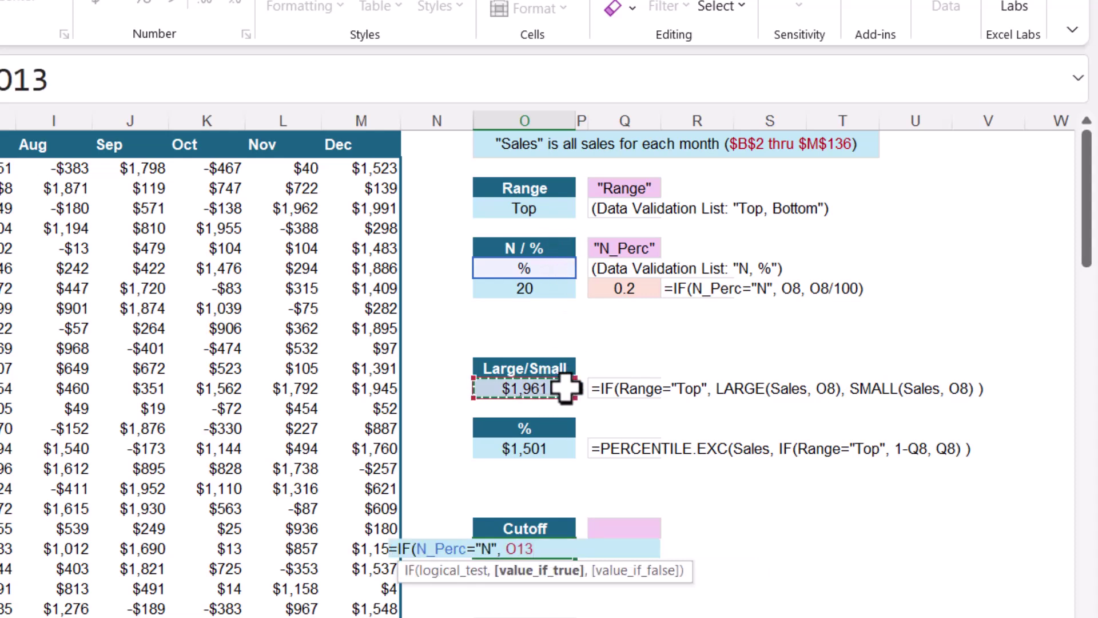
text(,)
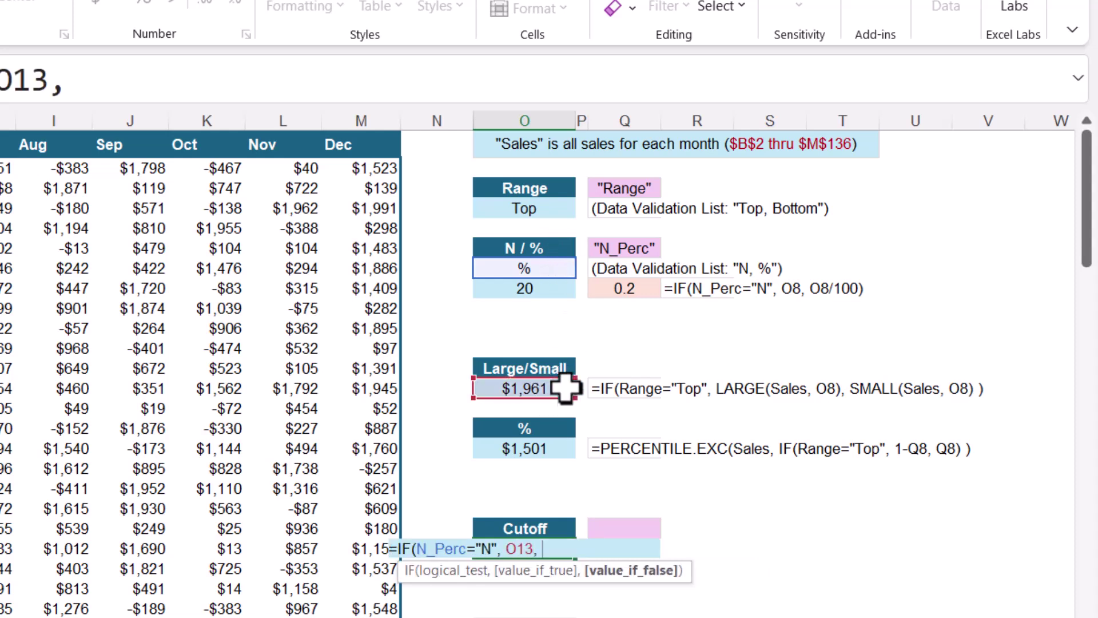
click(551, 447)
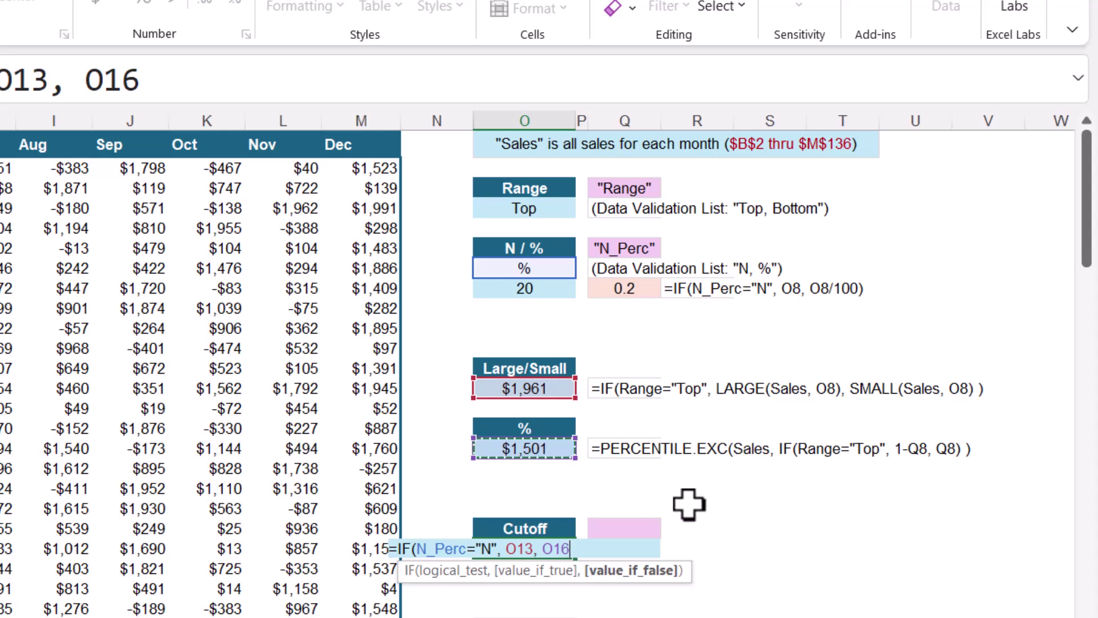
text())
key(ctrl+Return)
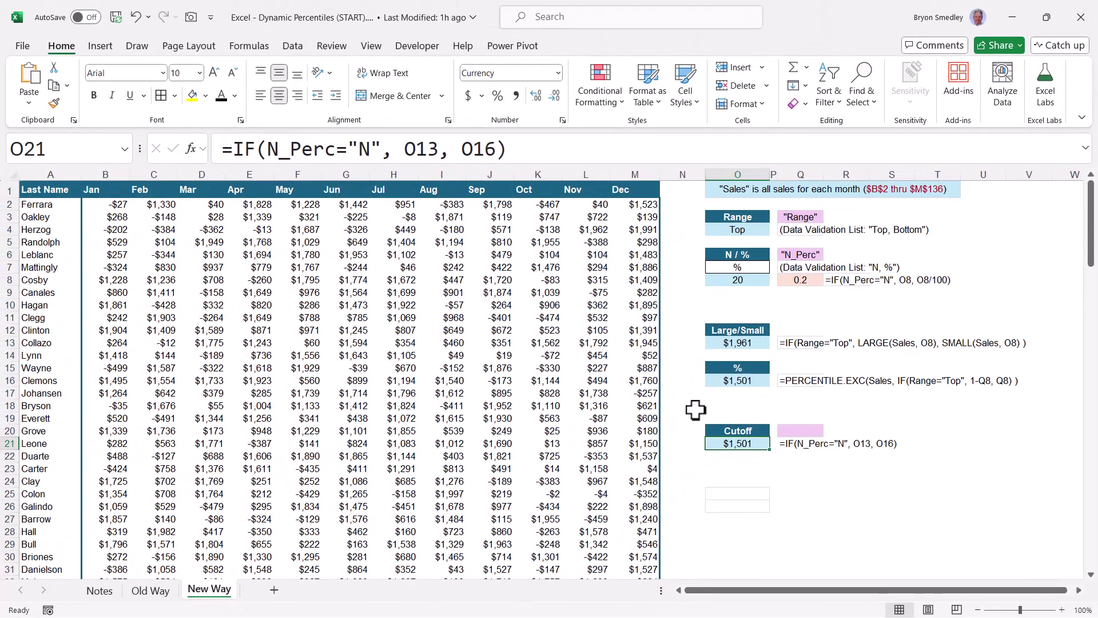
Step: Define the name Cutoff for cell O21
click(81, 145)
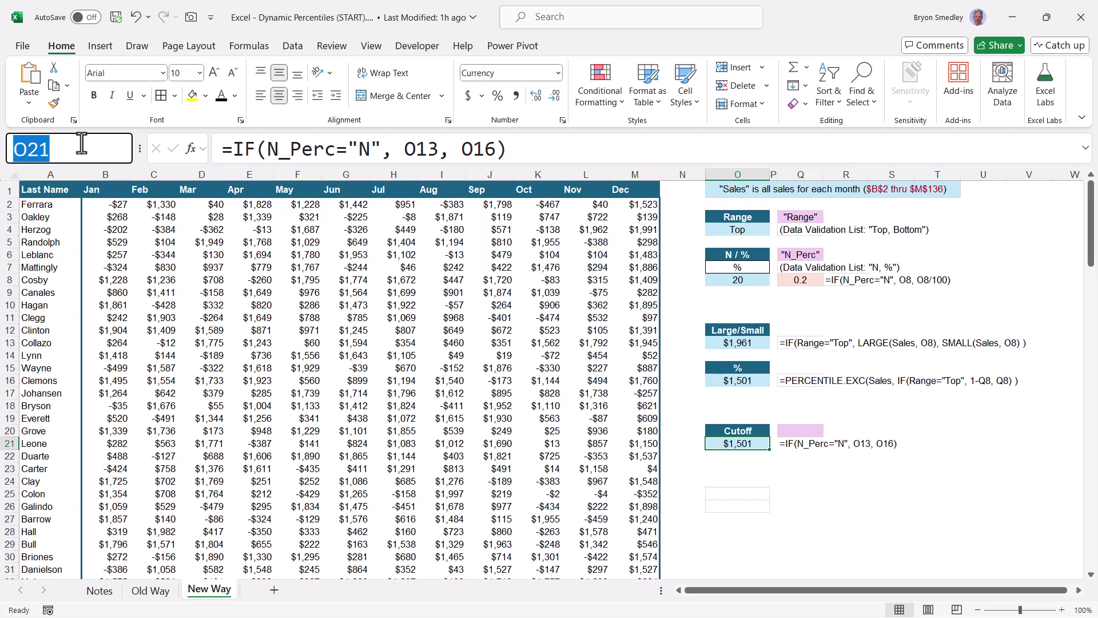
text(Cutoff)
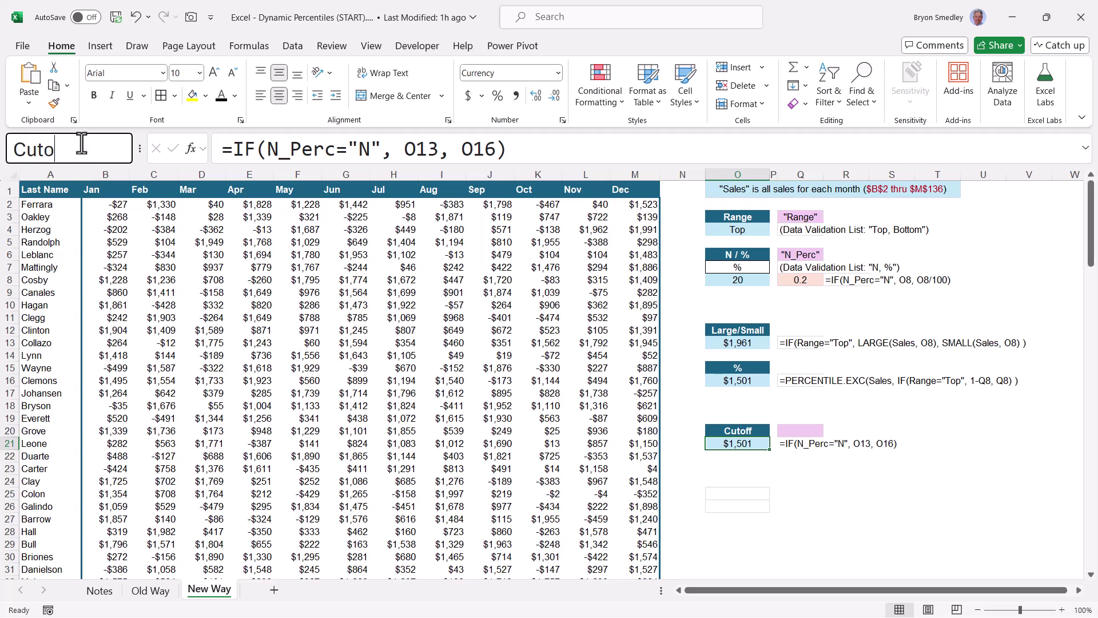
key(Return)
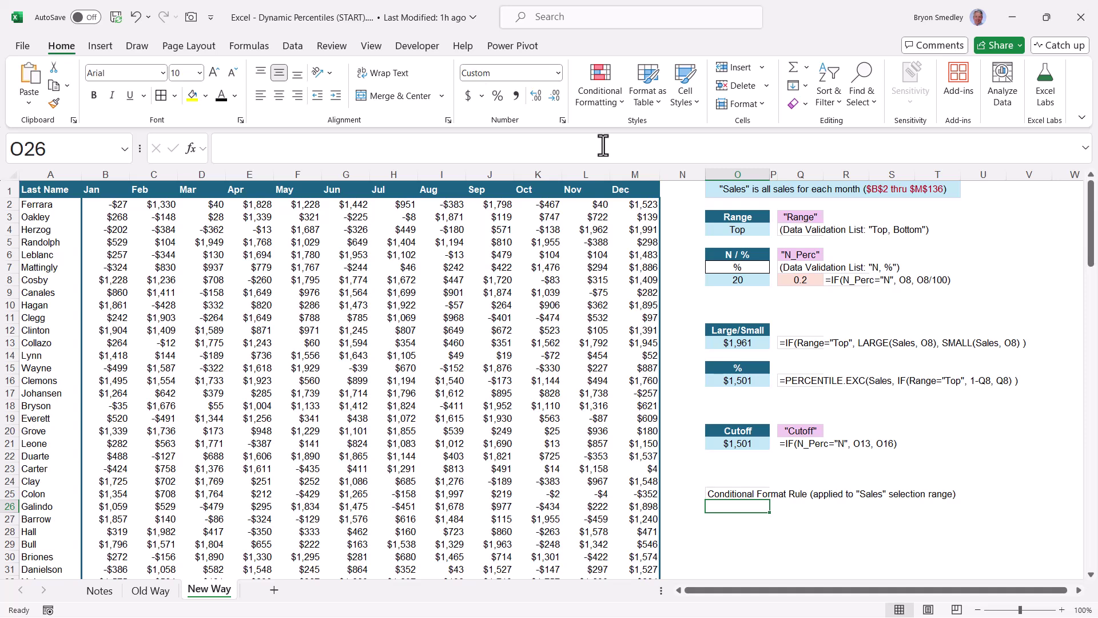
Step: Enter the rule formula =IF(Range="Top", B2>=Cutoff, B2<=Cutoff) in cell O26 under the Conditional Format Rule label
text(=IF()
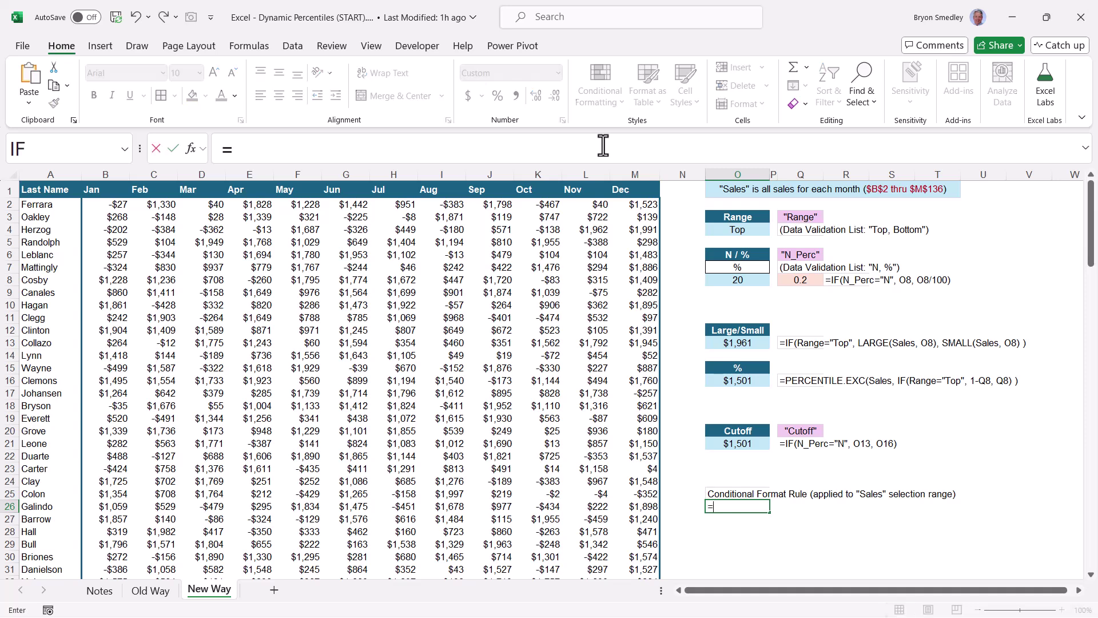
click(736, 234)
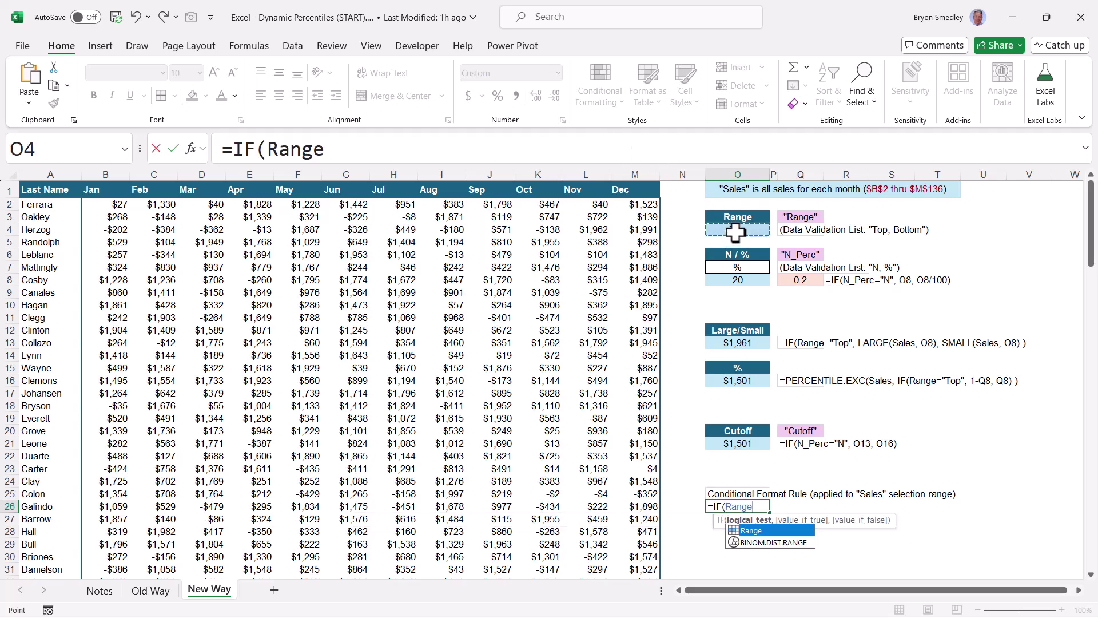
text(="Top",)
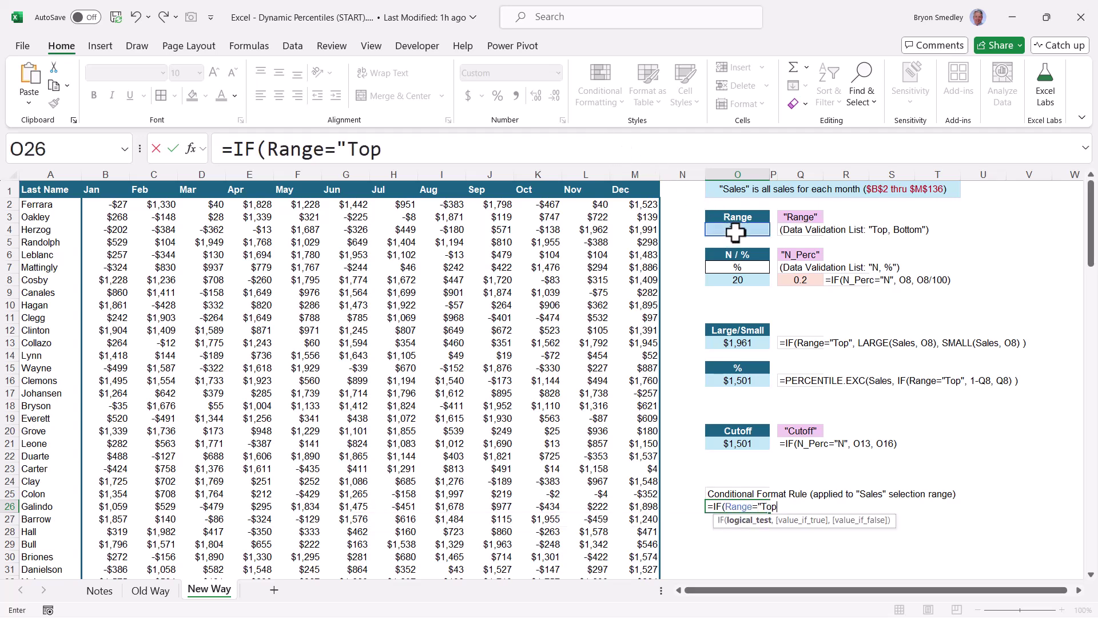
click(102, 205)
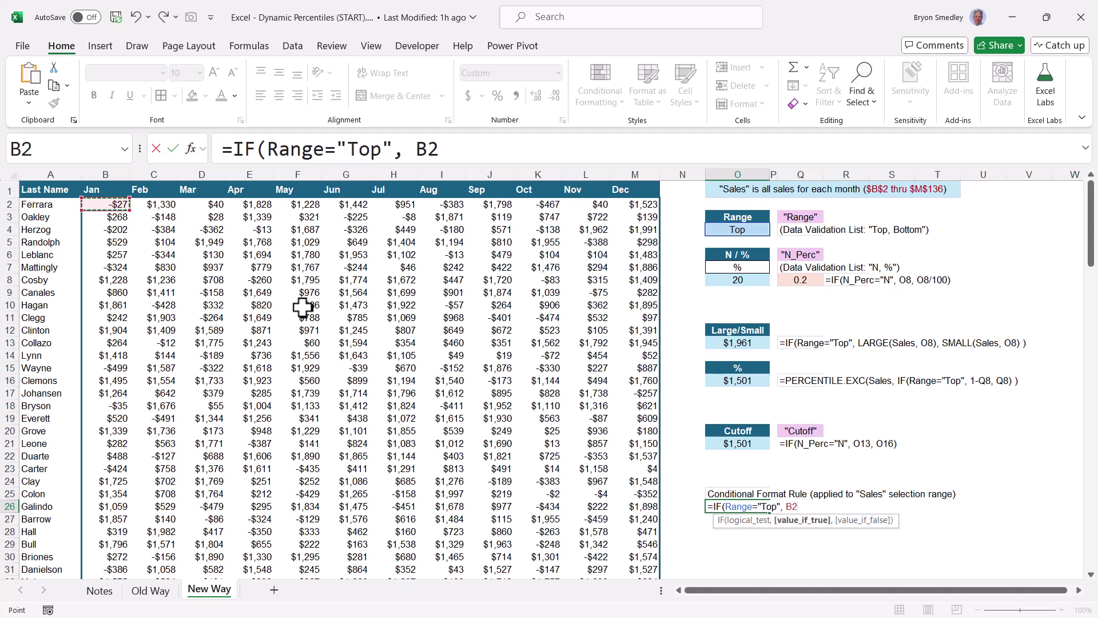
text(>=cut)
key(Tab)
text(,)
click(101, 206)
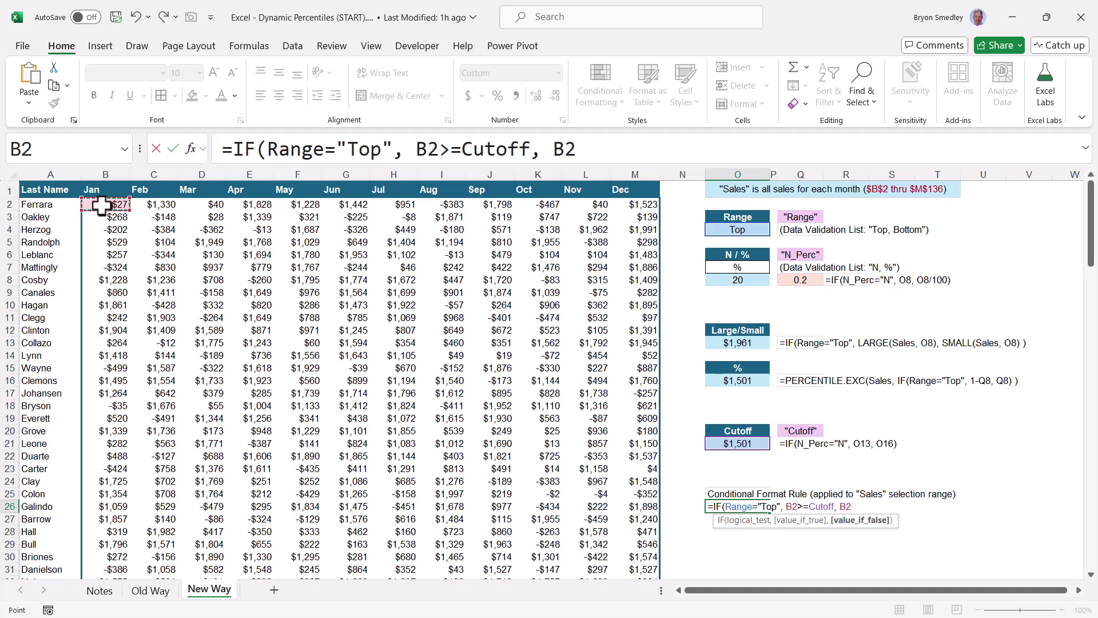
text(<=Cutoff)
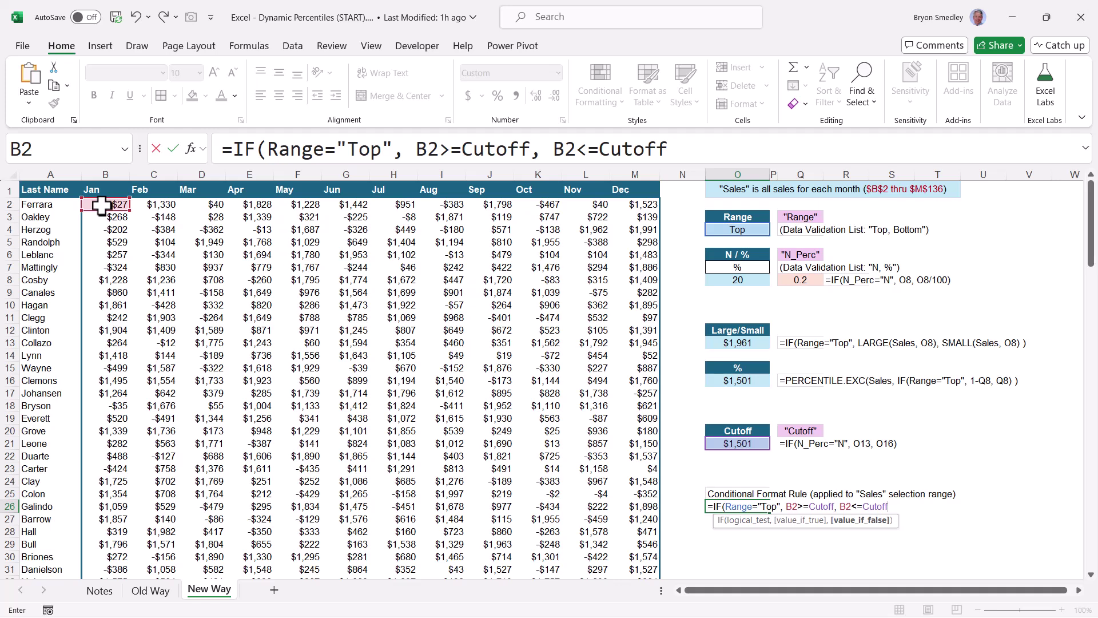
text())
key(Return)
key(Up)
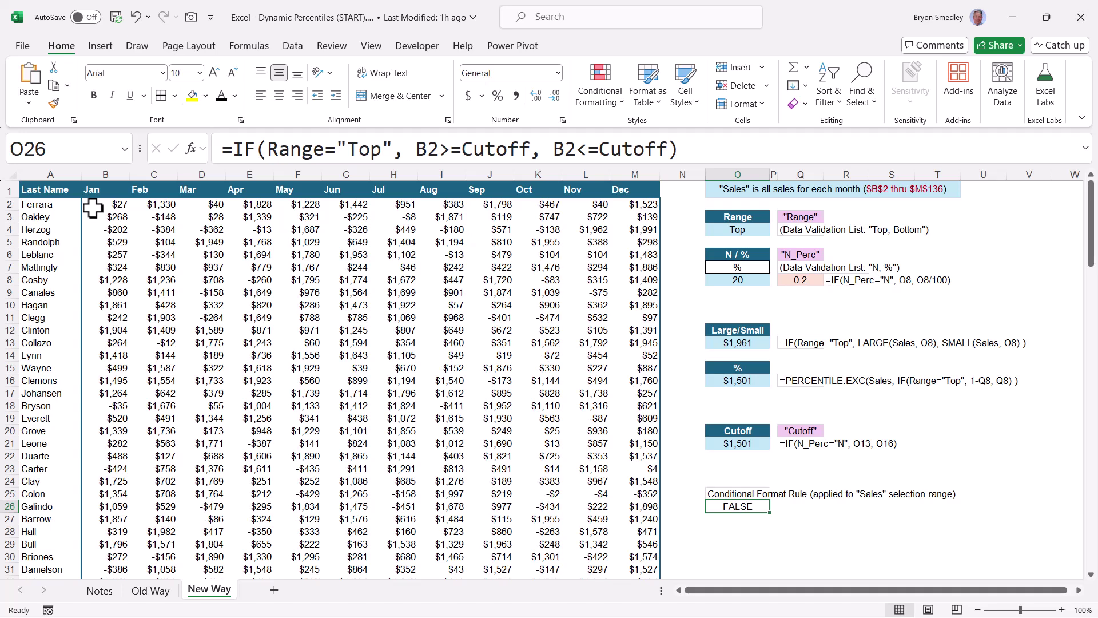
Step: Set the Range selection in cell O4 to Bottom to test the rule formula
click(708, 228)
key(alt+Down)
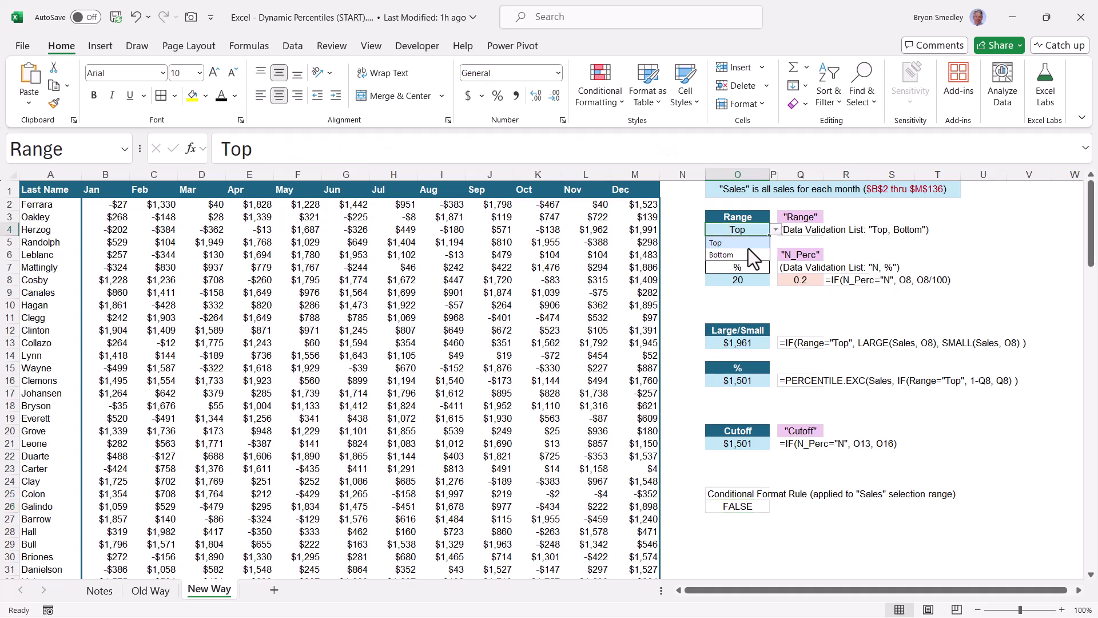
click(744, 254)
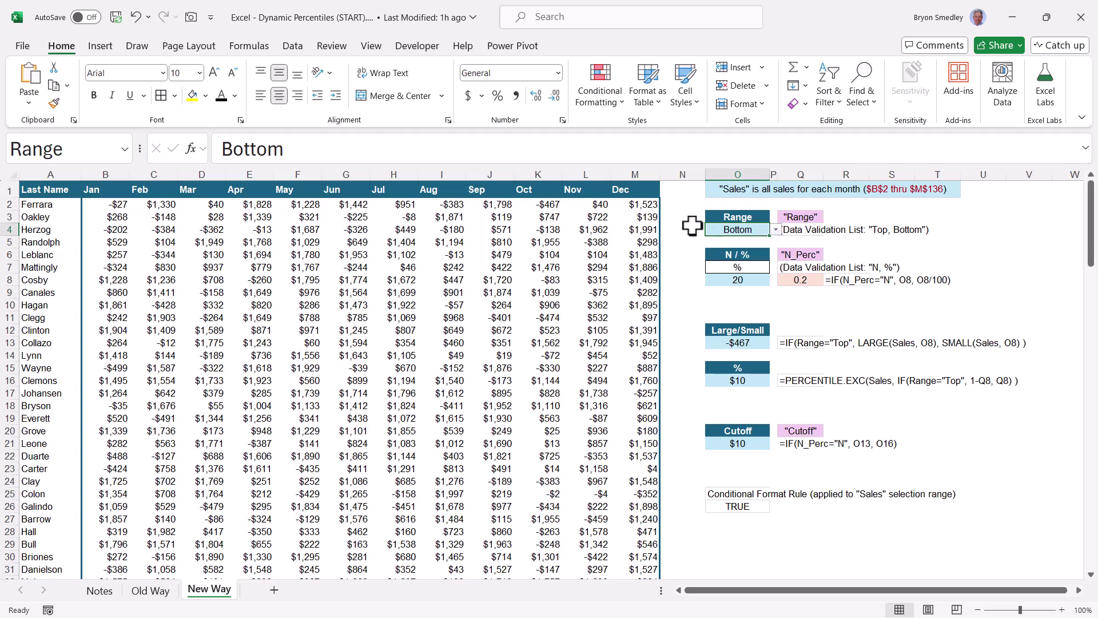
Step: Copy the full text of the rule formula from cell O26, leaving the cell's contents intact
click(738, 506)
drag(699, 147, 175, 150)
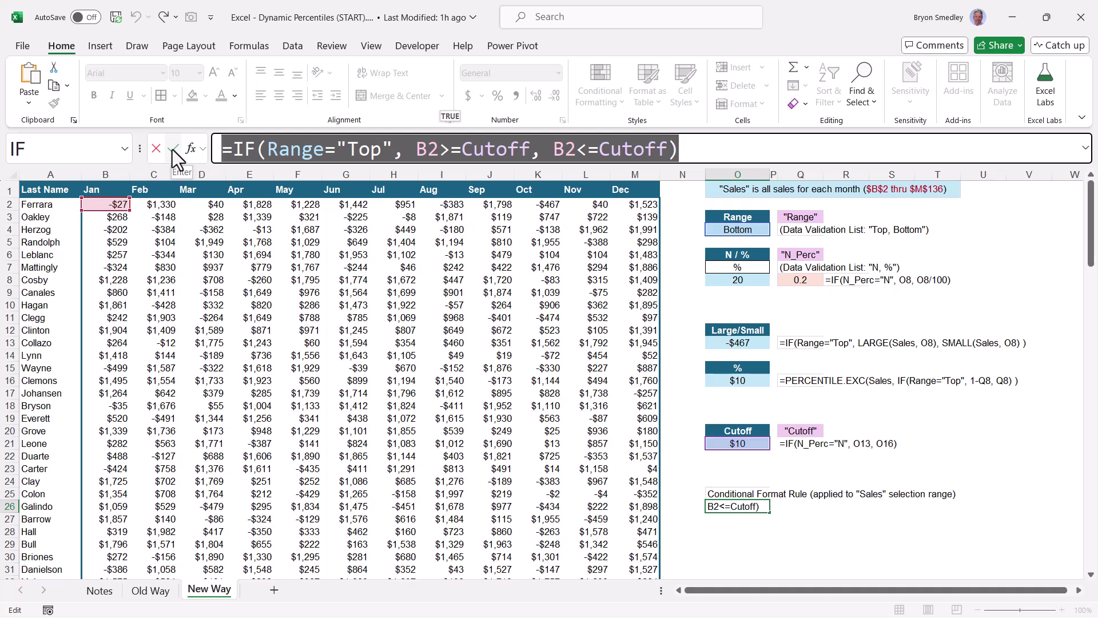
click(167, 149)
Step: Start a formula-based conditional formatting rule on the Sales range using the copied formula =IF(Range="Top", B2>=Cutoff, B2<=Cutoff)
click(125, 149)
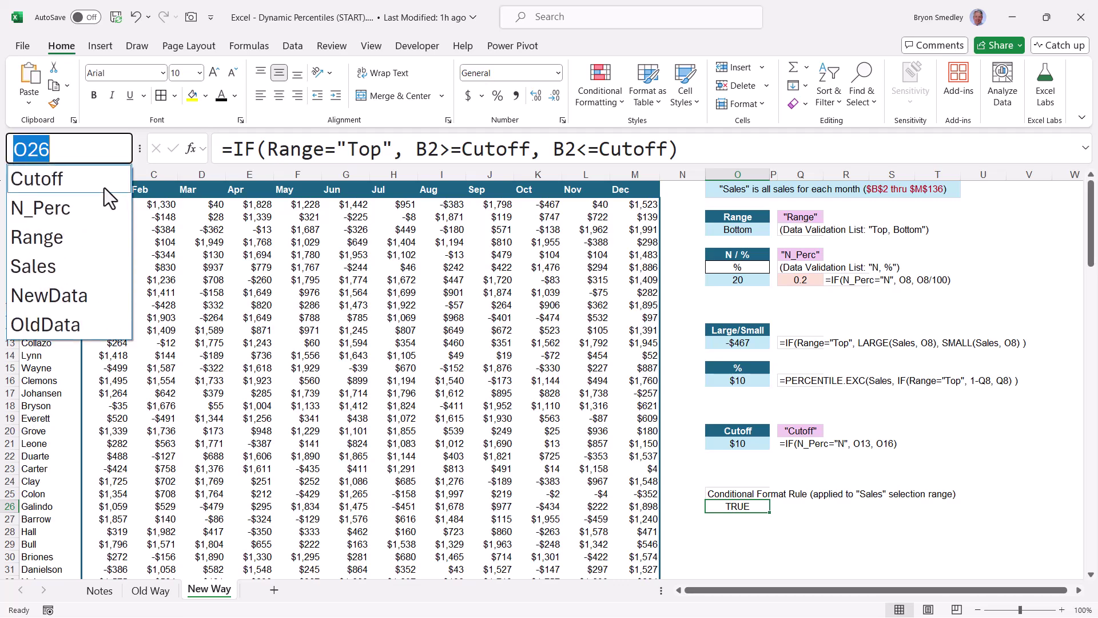
click(70, 268)
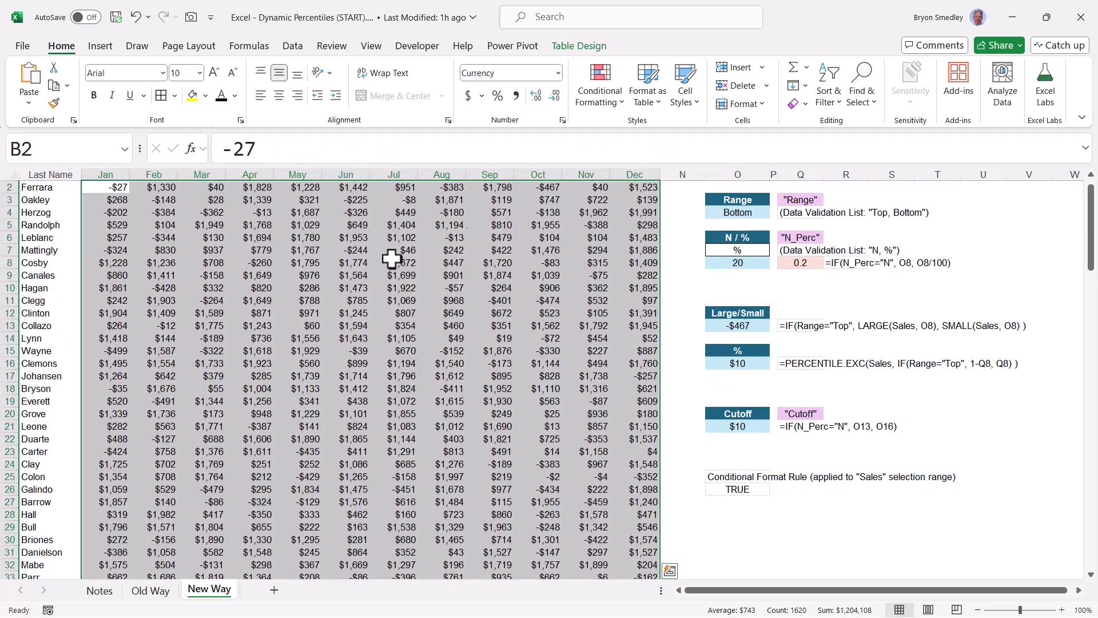
click(600, 79)
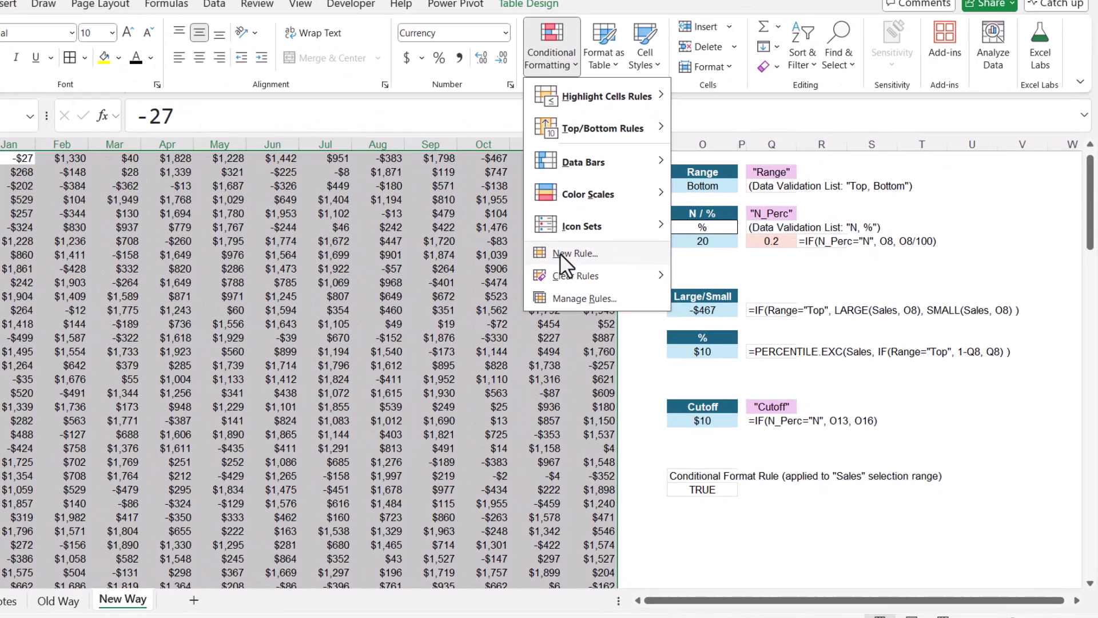
click(618, 274)
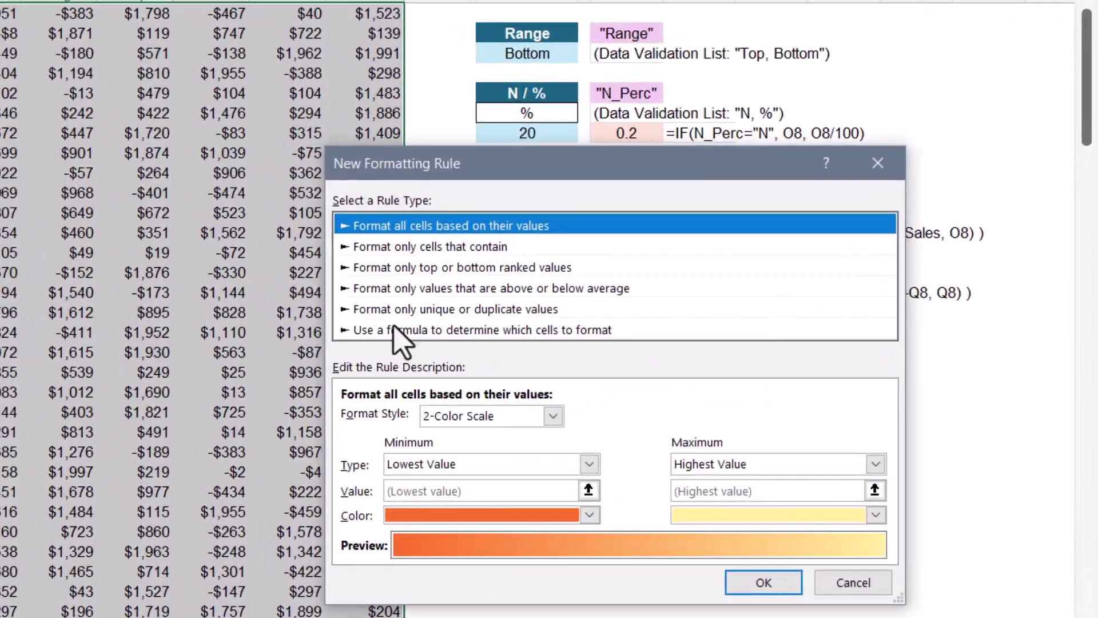
click(401, 330)
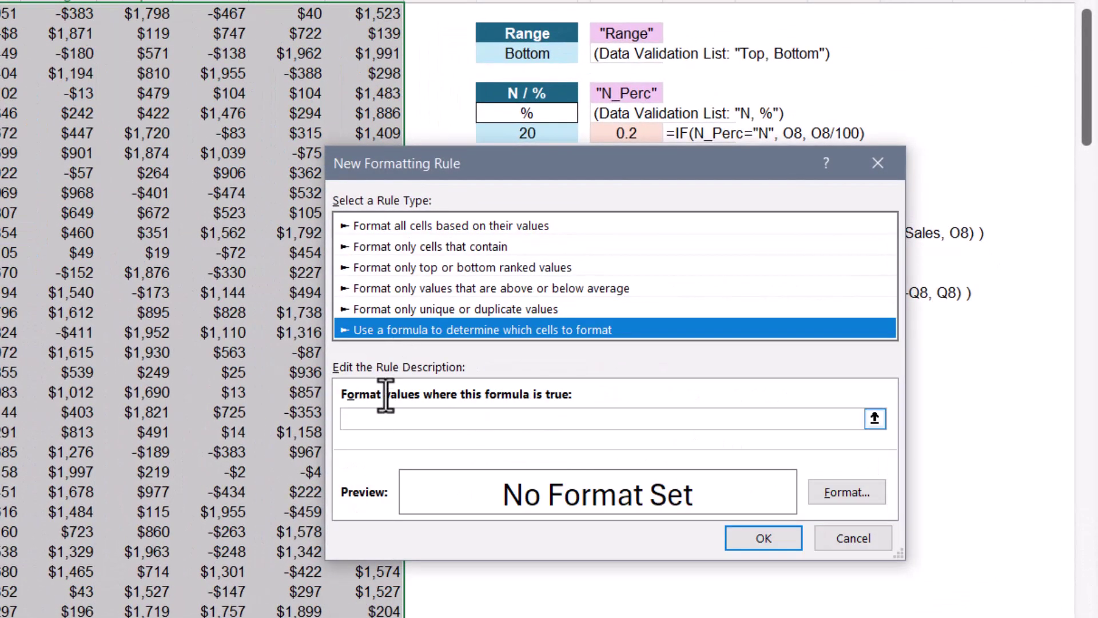
click(385, 415)
key(ctrl+v)
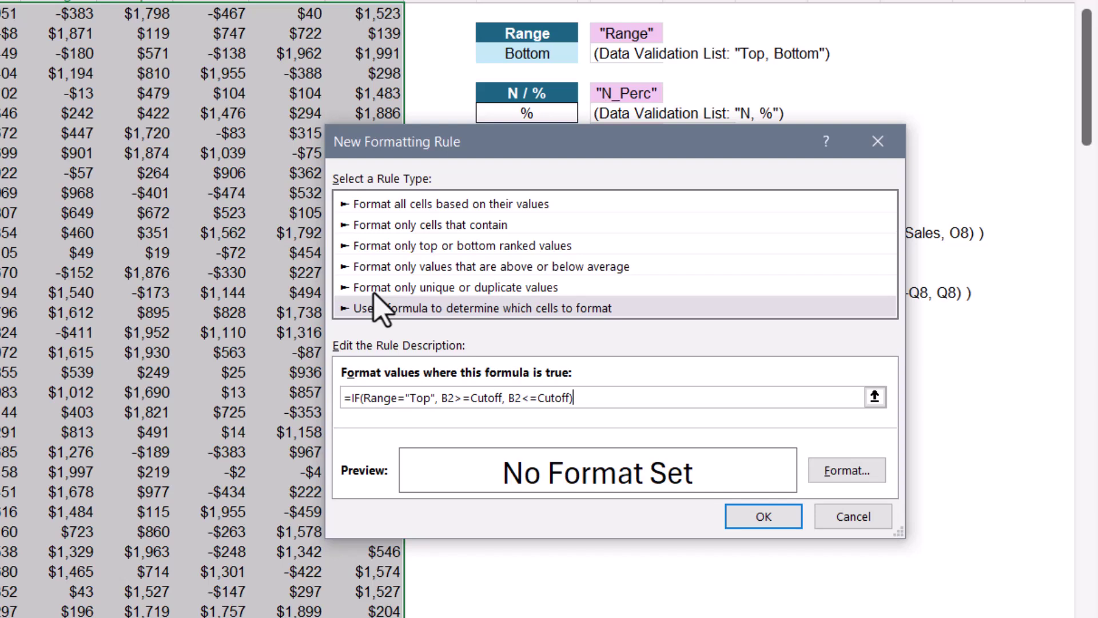
Step: Give the new formatting rule a light orange background fill and apply it to the Sales range
click(847, 470)
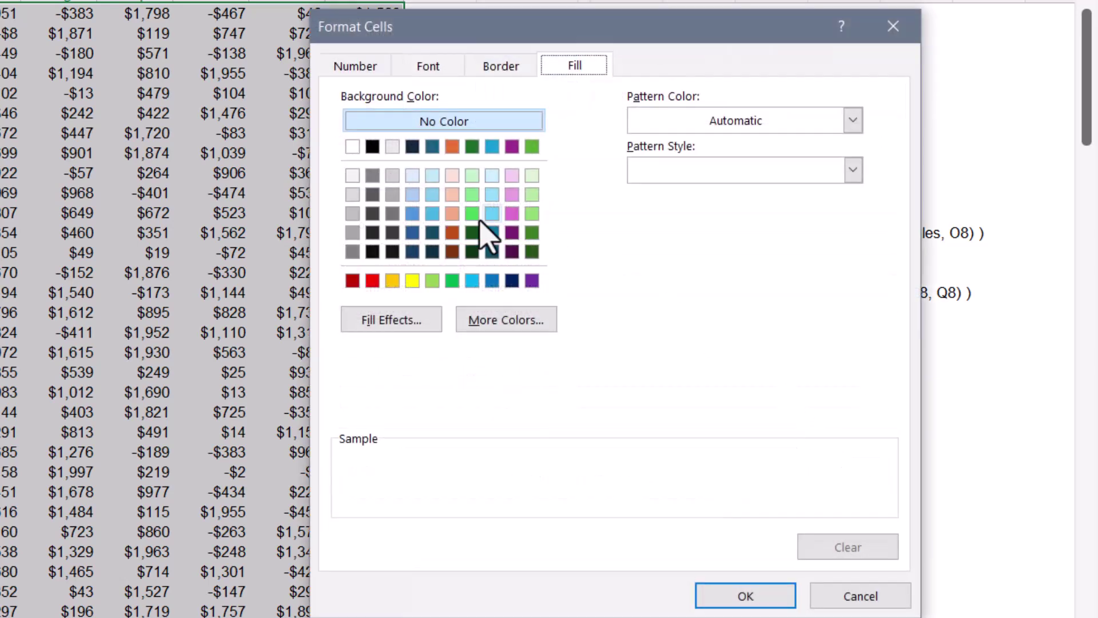
click(452, 194)
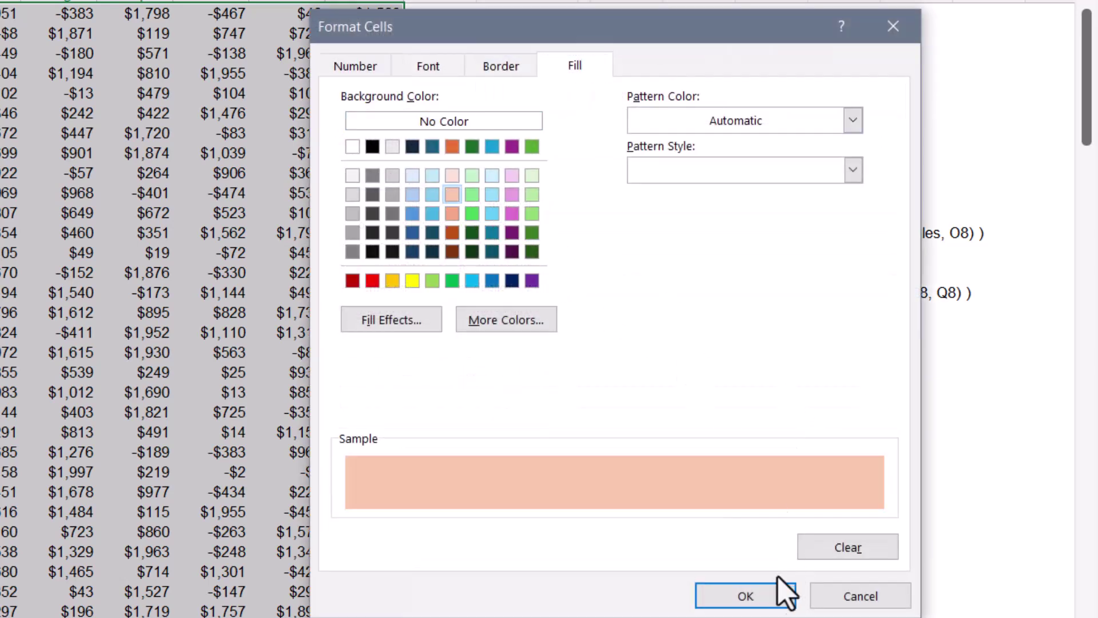
click(767, 592)
click(761, 516)
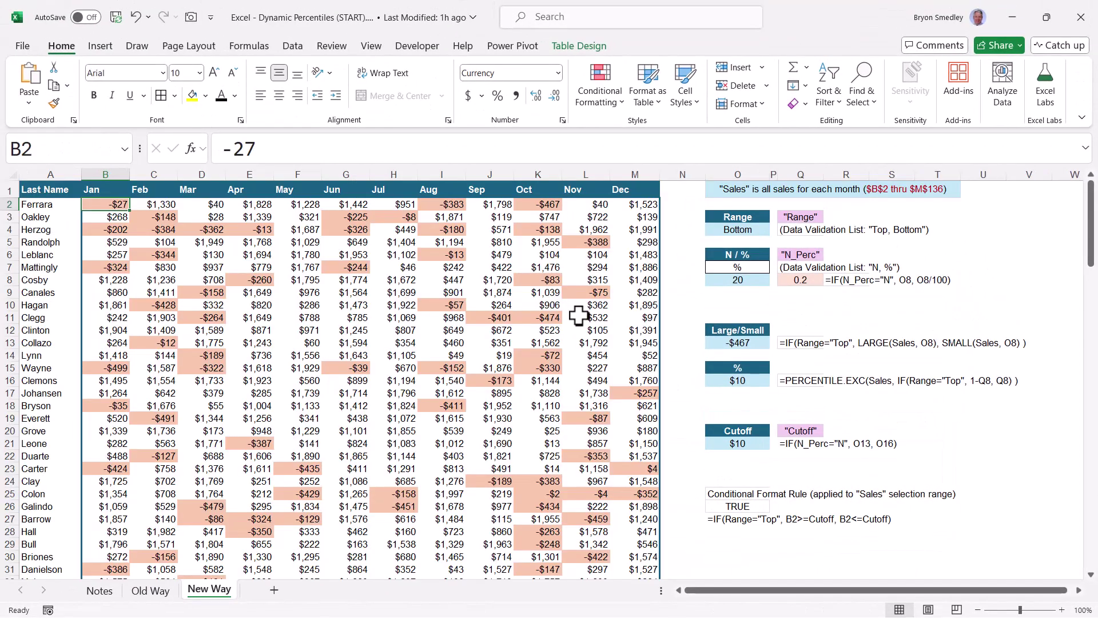
Step: Set the Range selection in cell O4 to Top and the amount in cell O8 to 5
click(765, 230)
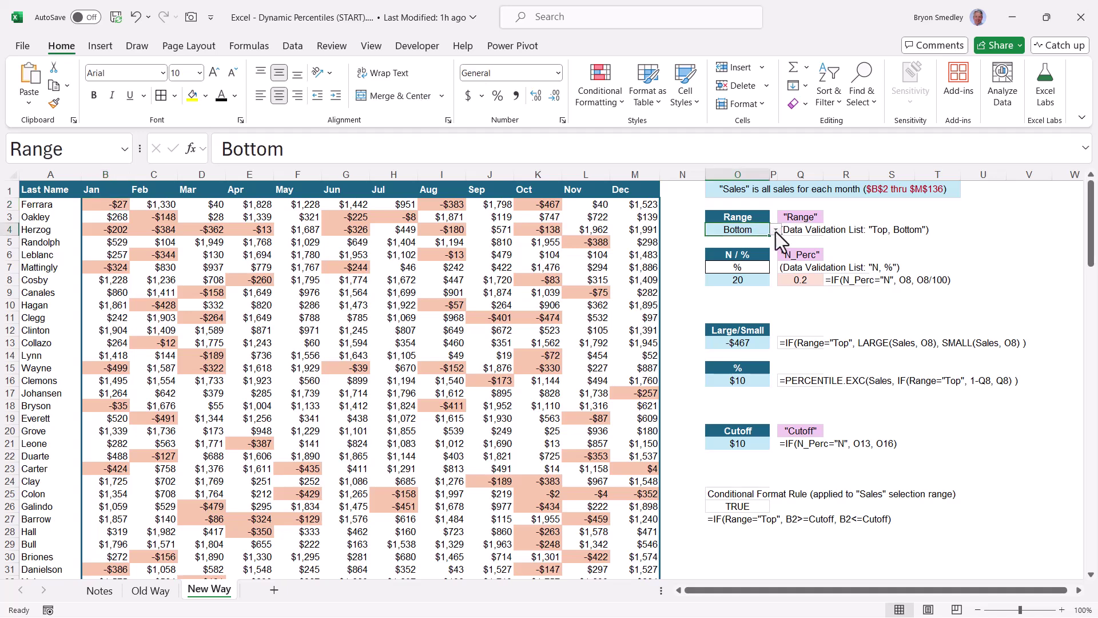
click(729, 242)
key(Down)
key(Down)
key(Down)
key(Down)
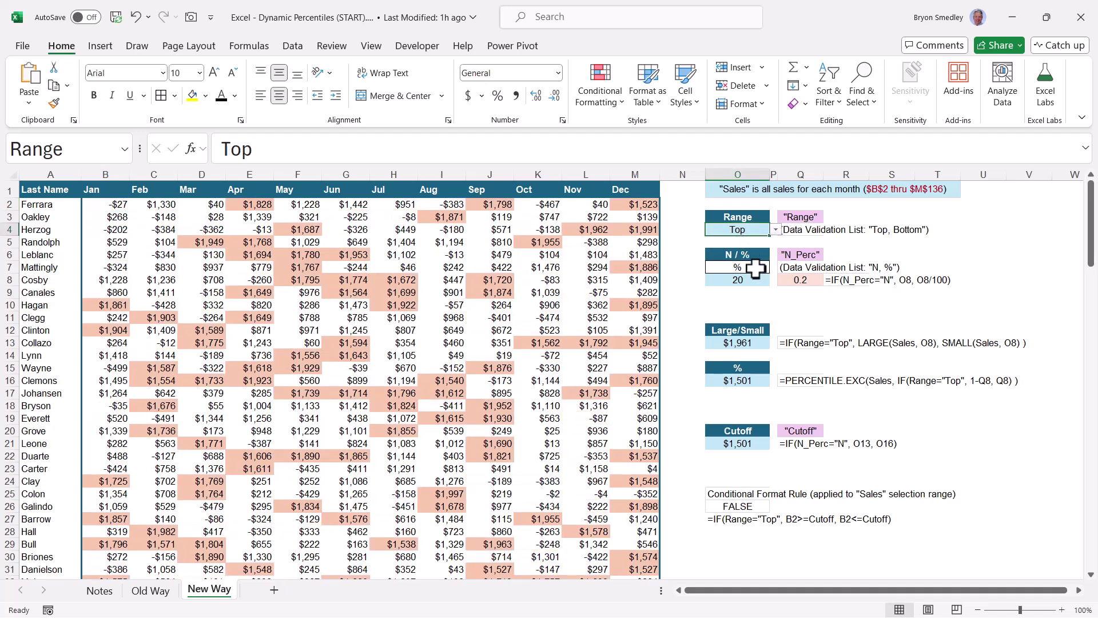
text(5)
key(Return)
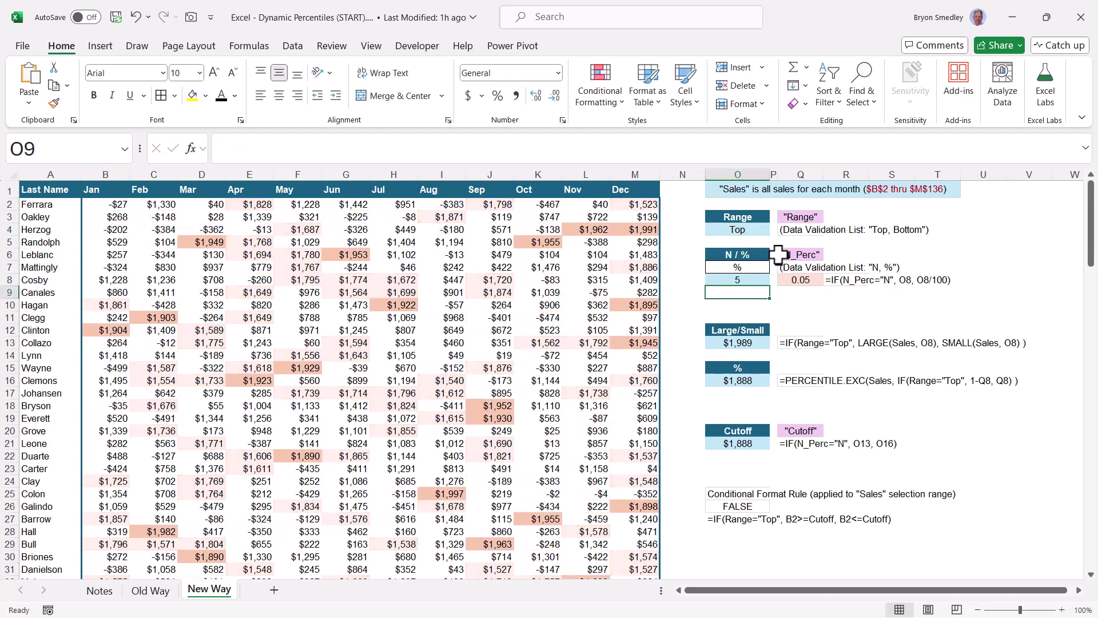
Step: Set the Range selection to Bottom and N / % to N, and check the highlighted cells throughout the sales table
click(761, 229)
click(775, 230)
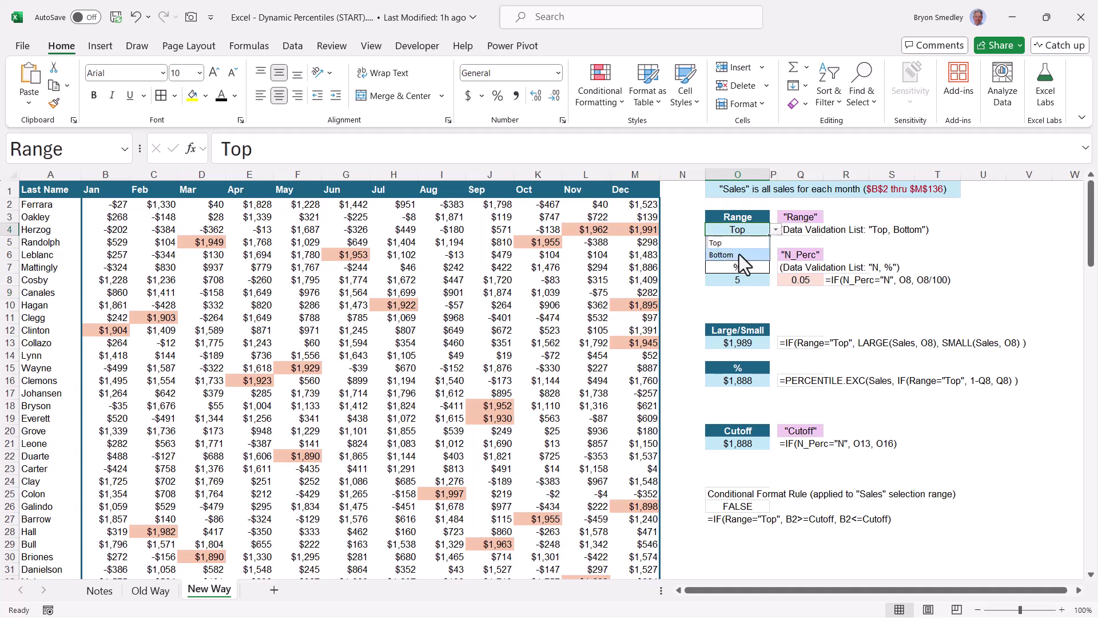
click(739, 254)
click(749, 267)
click(776, 267)
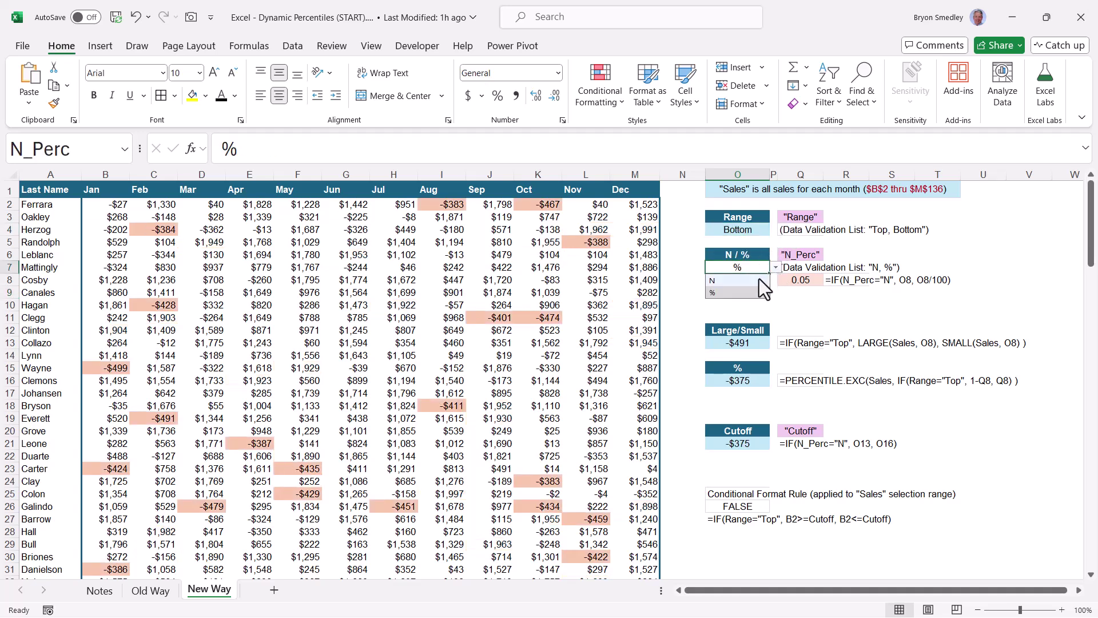
click(759, 279)
scroll(539, 275, down, 6)
scroll(540, 276, down, 10)
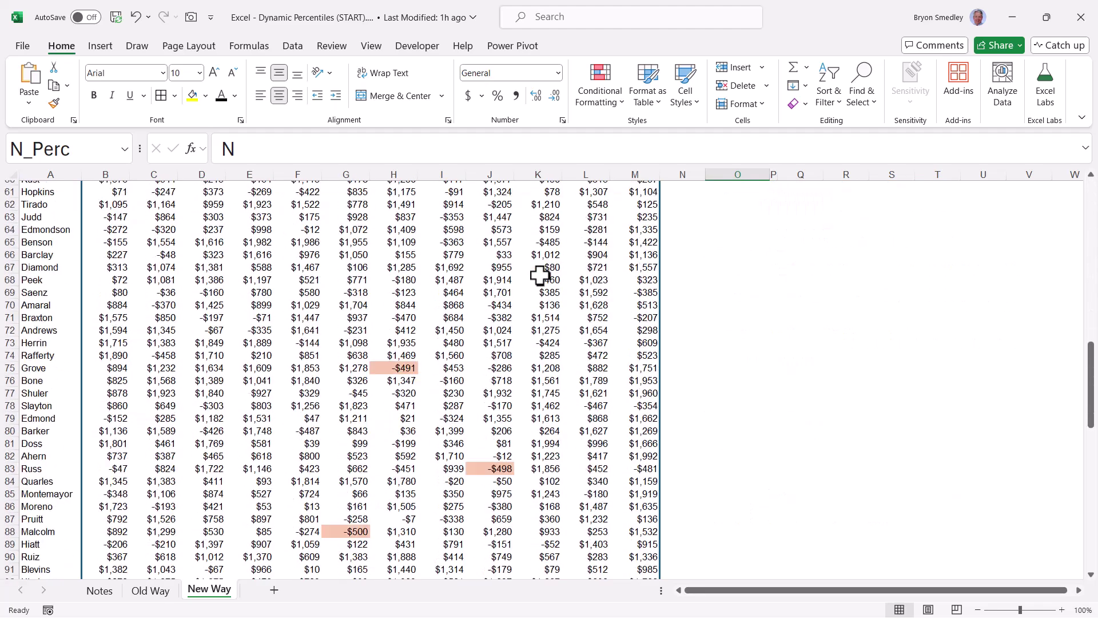
scroll(540, 276, up, 16)
Step: Set the Range selection in cell O4 to Top and check the highlighted cells down the sales table
click(738, 230)
click(775, 229)
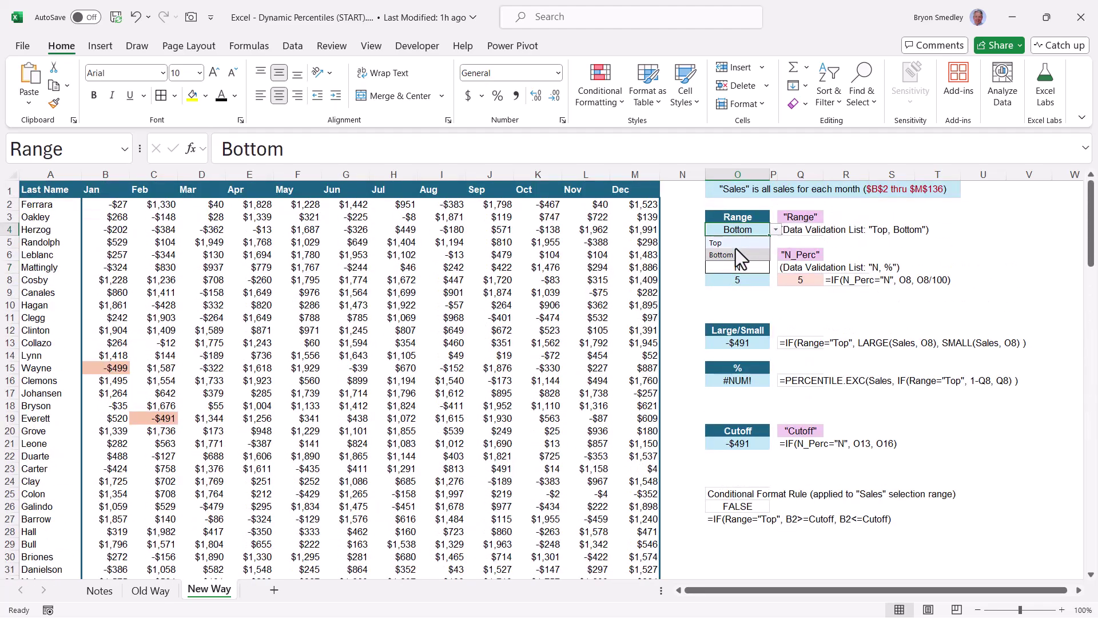
click(736, 244)
scroll(486, 273, down, 20)
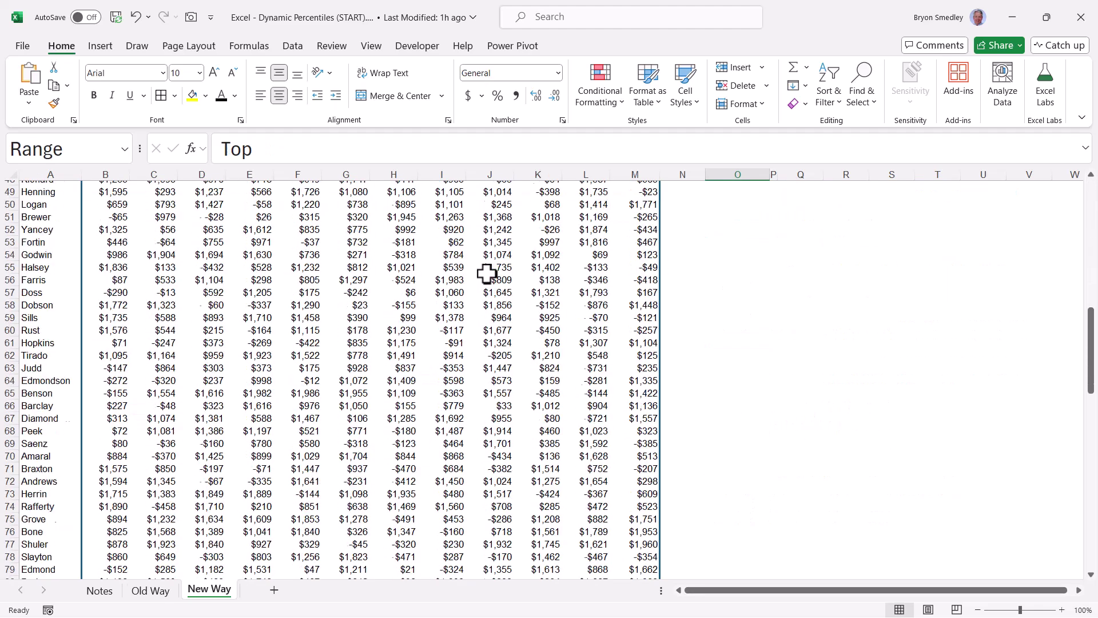
scroll(486, 274, up, 20)
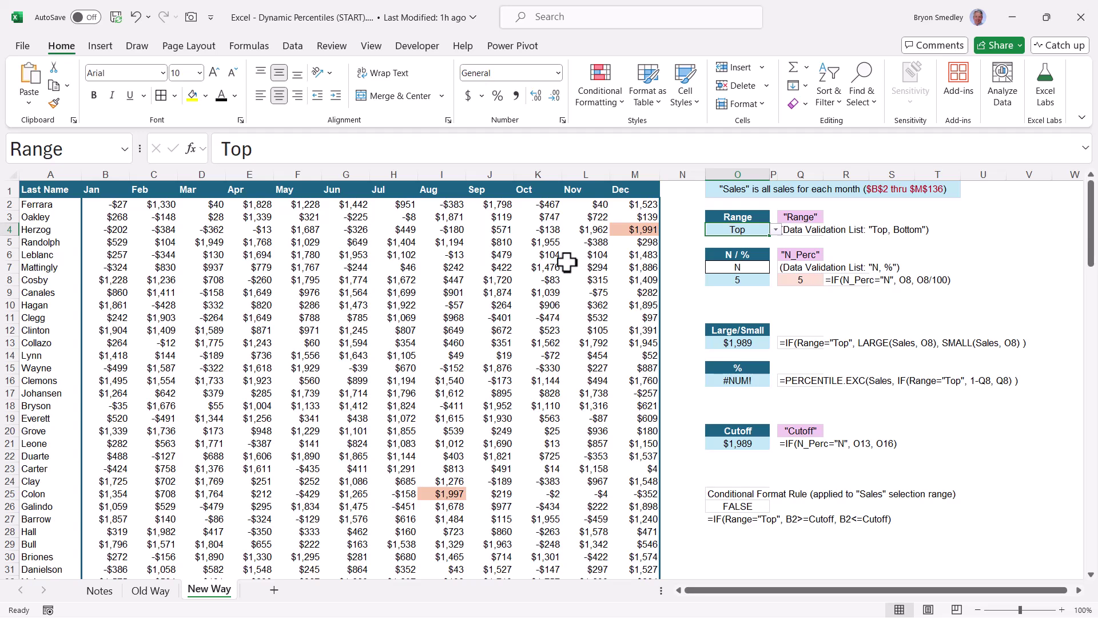
Step: Set the Range selection in cell O4 to Bottom and the N / % selection in cell O7 to %
click(775, 229)
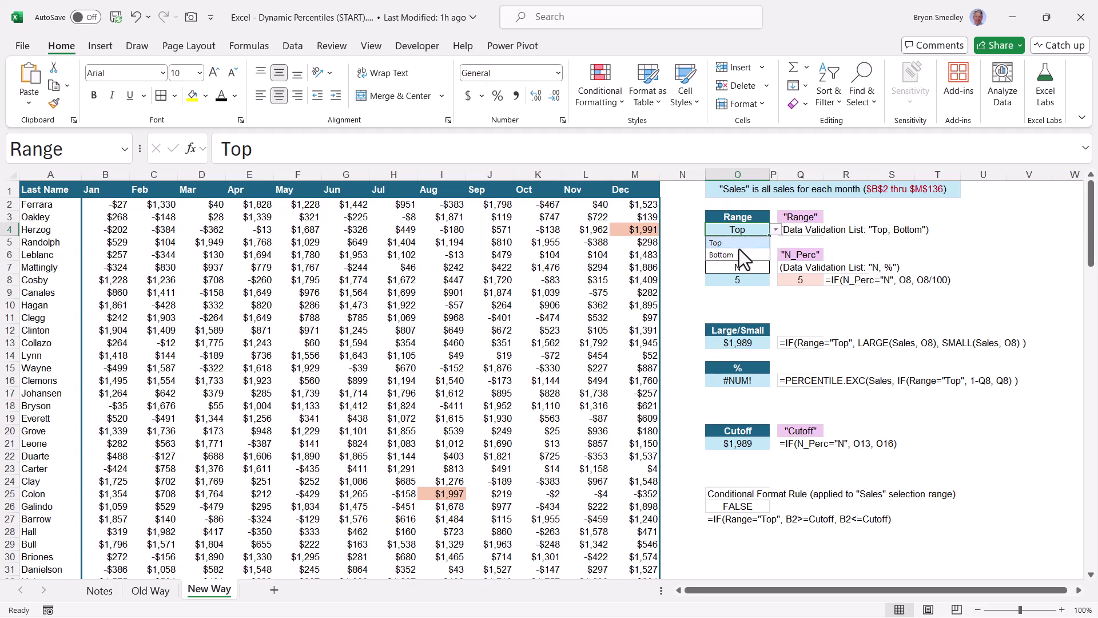
click(738, 255)
click(768, 267)
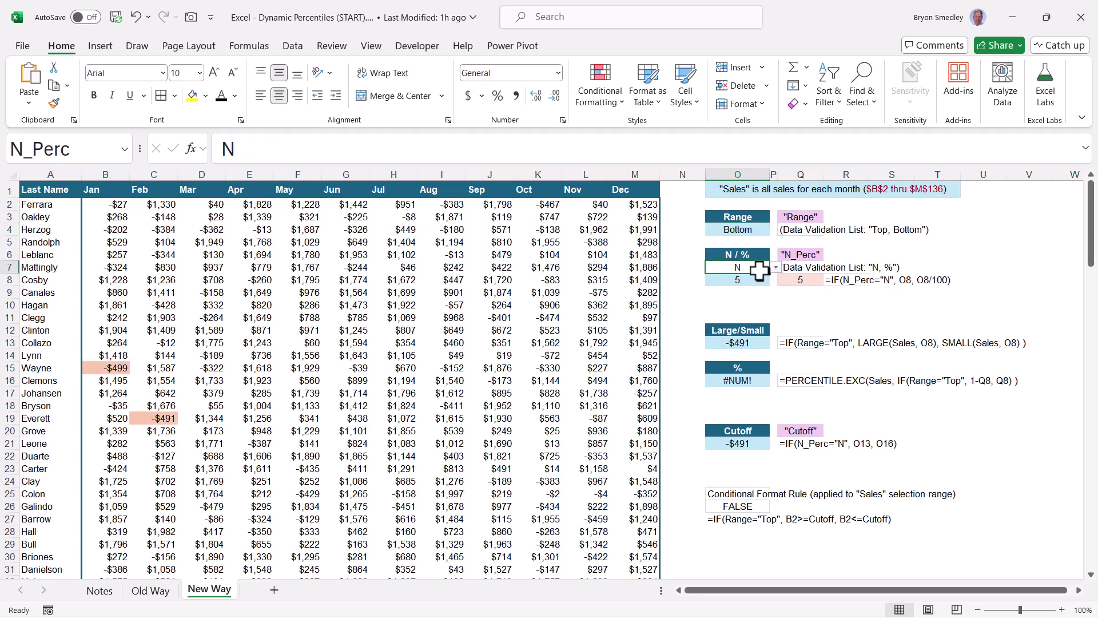
click(738, 292)
key(Up)
key(Up)
key(Up)
Step: Set the amount in cell O8 to 50 and choose N for the N / % selection in cell O7
click(761, 282)
text(50)
key(Return)
click(757, 268)
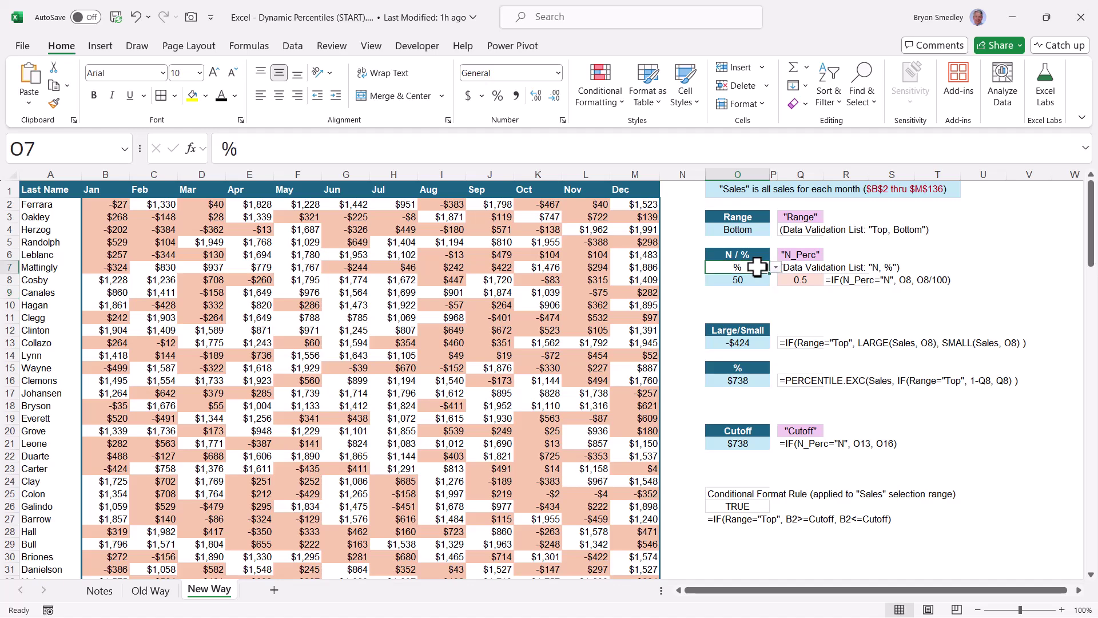
click(776, 267)
click(747, 282)
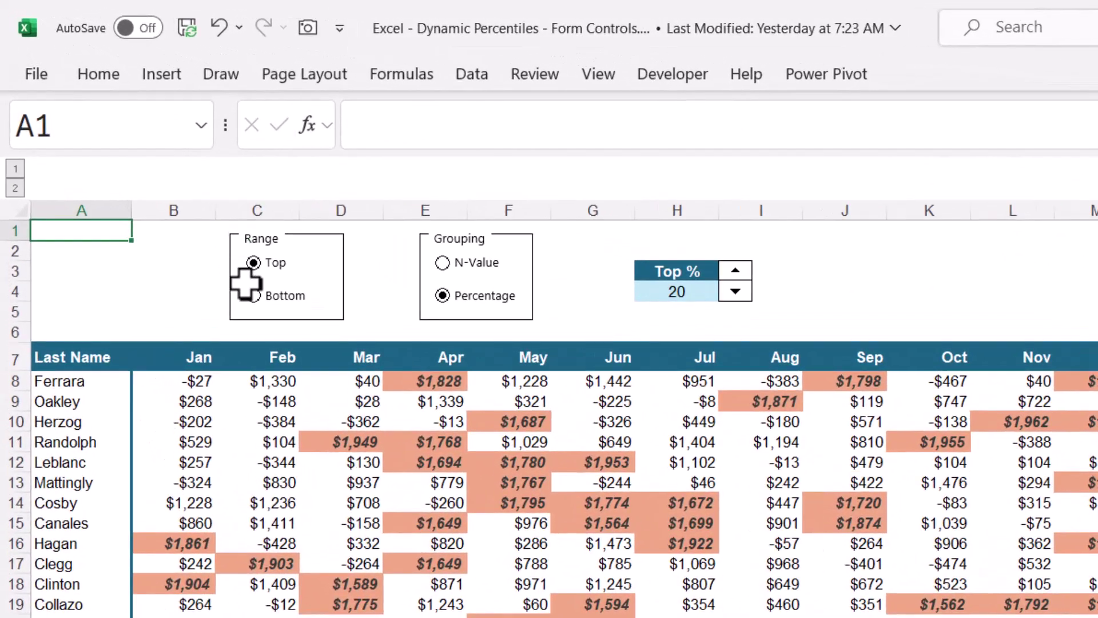
Step: Test the Form Controls workbook by toggling Range between Bottom and Top and Grouping between N-Value and Percentage
click(254, 296)
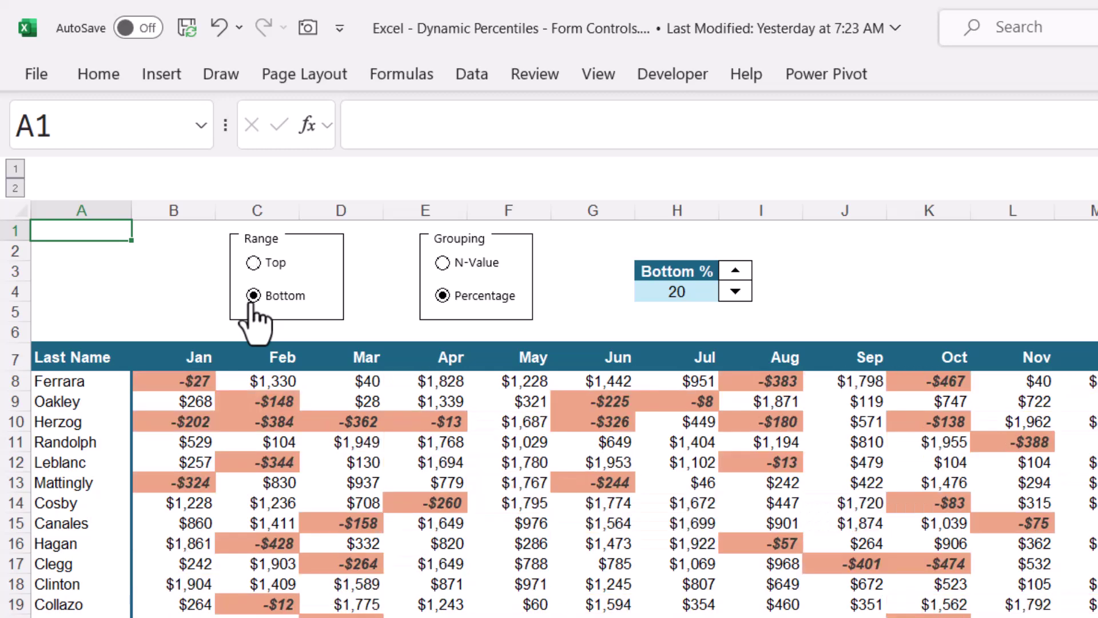
click(253, 264)
click(254, 296)
click(253, 263)
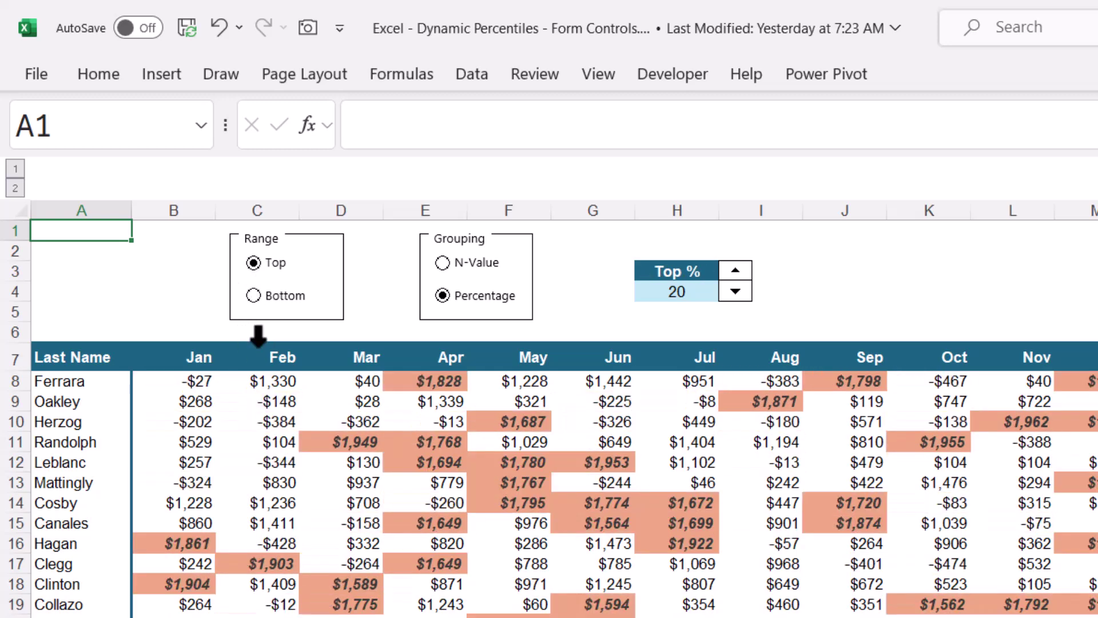
click(442, 263)
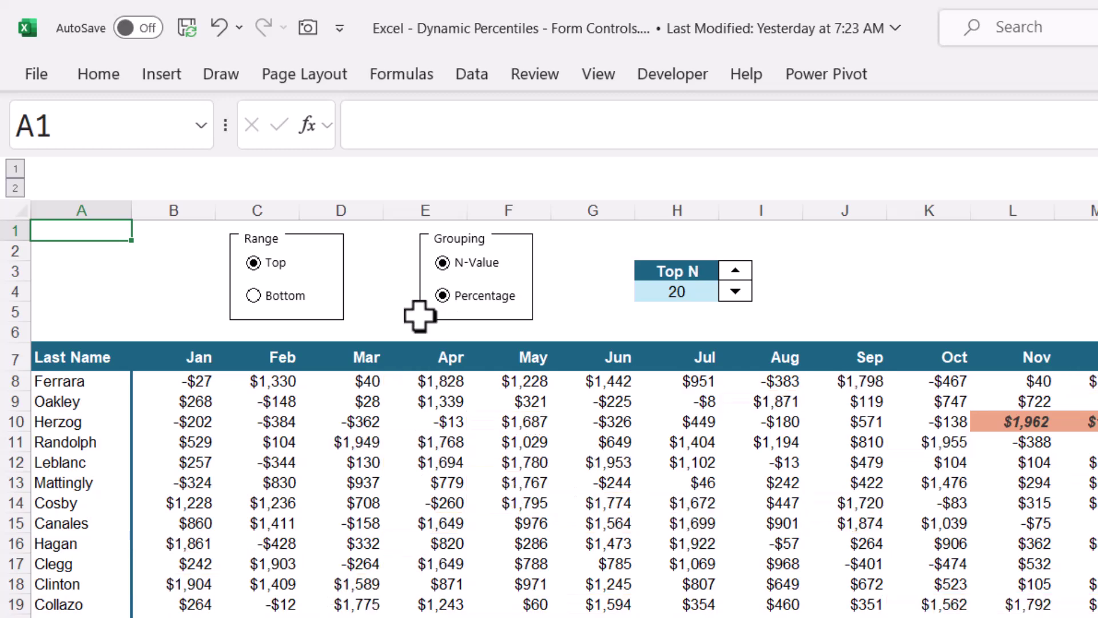
click(442, 296)
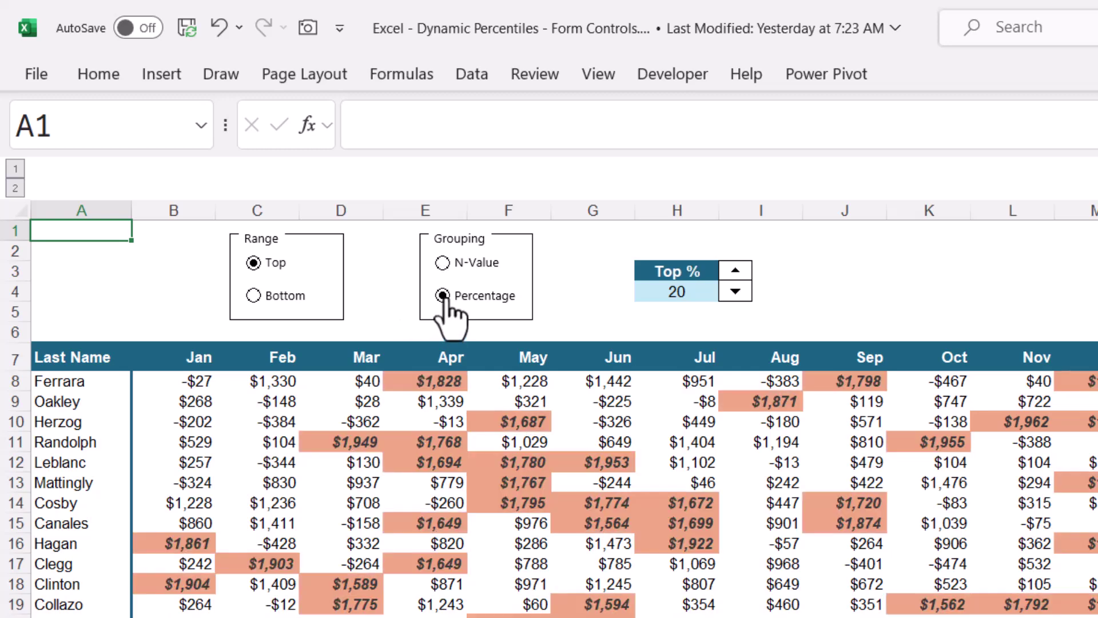
Step: Try Range Bottom with Grouping N-Value, and return the options to Top and Percentage
click(282, 296)
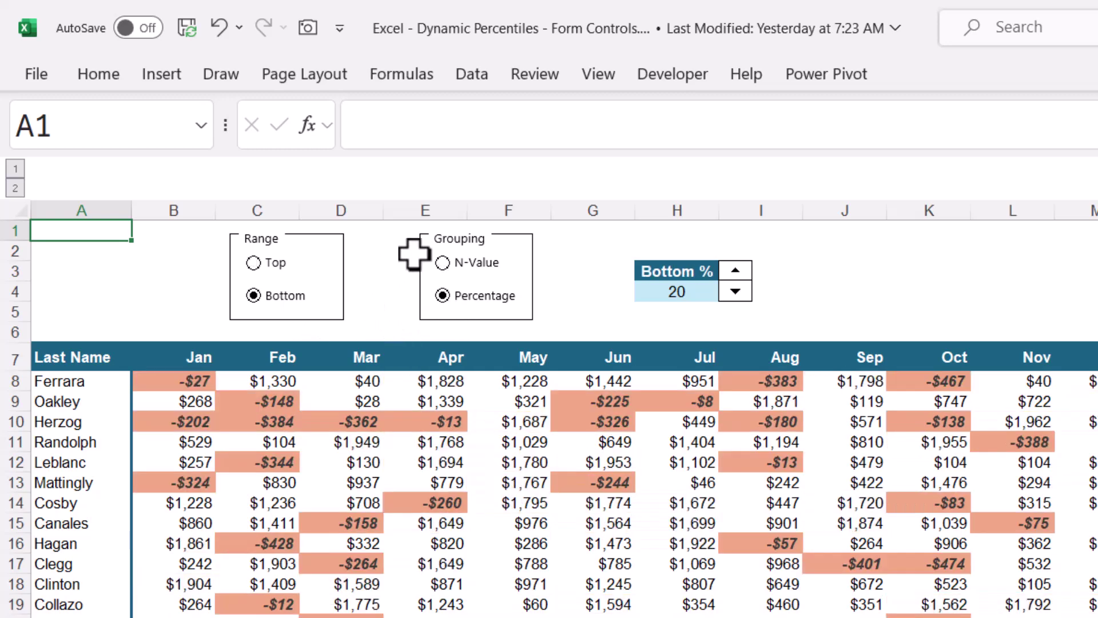
click(443, 263)
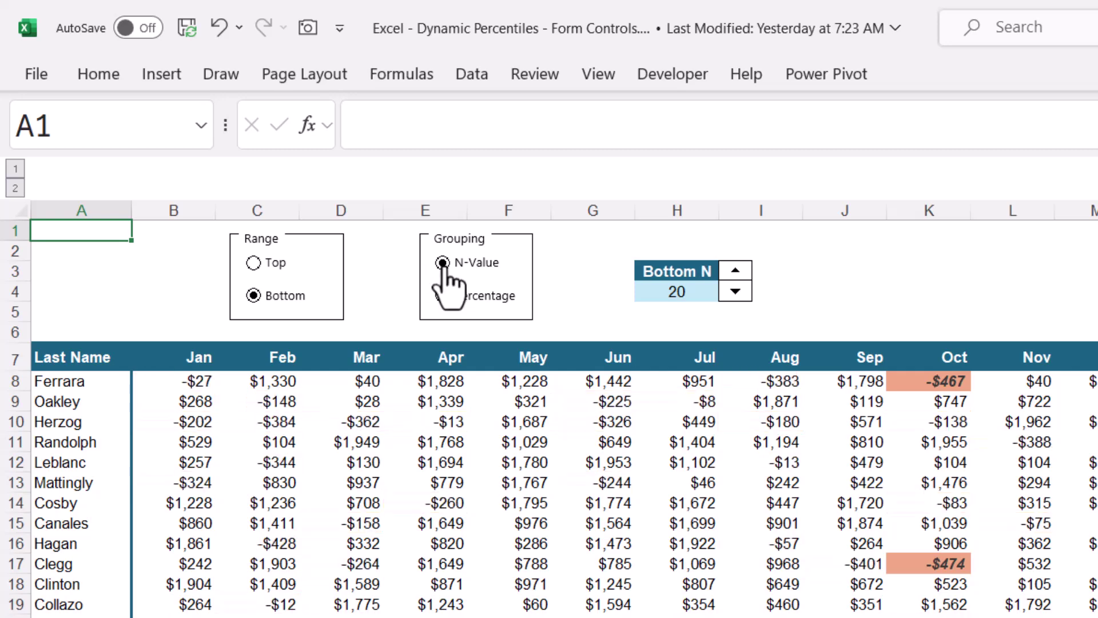
click(254, 263)
click(442, 295)
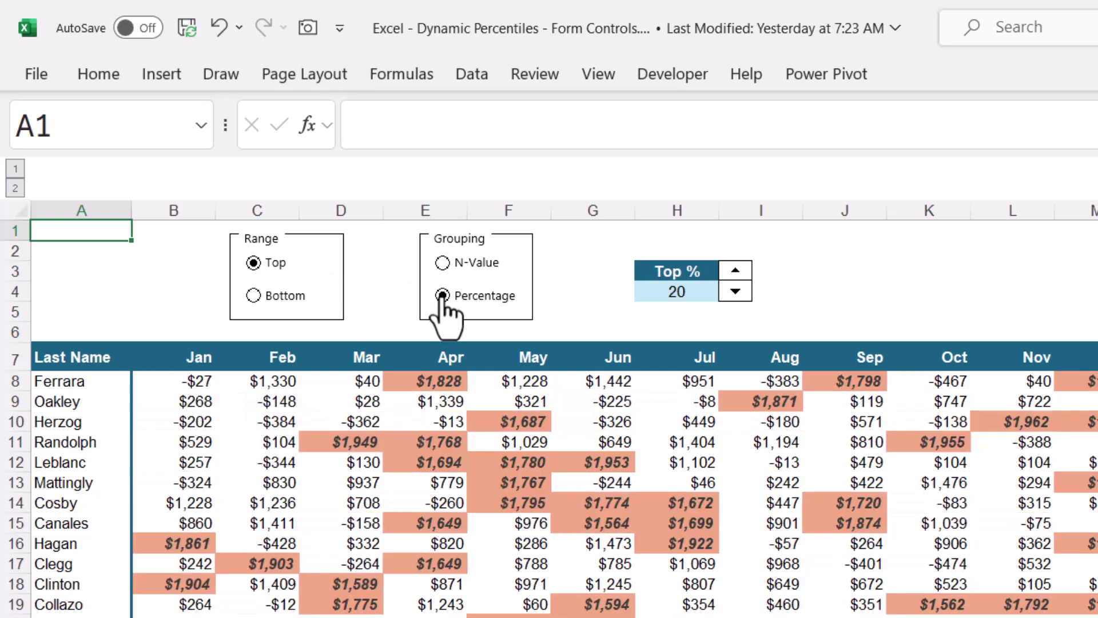
Step: Step the Top % value down to 12 to test the spinner control
click(736, 291)
click(735, 291)
click(736, 292)
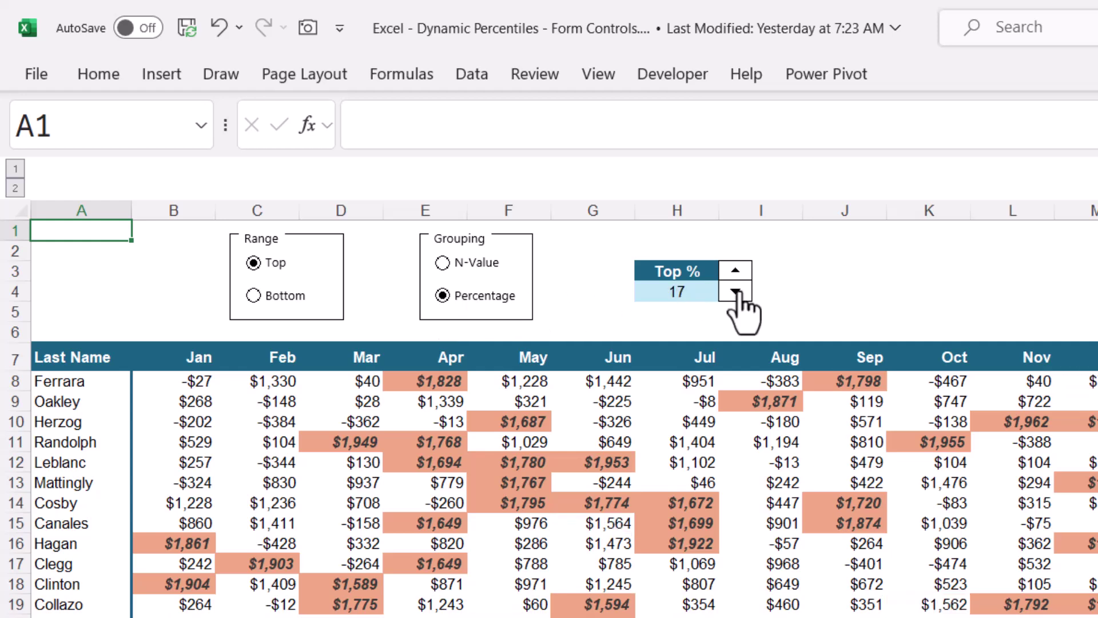
click(736, 291)
click(735, 291)
double_click(735, 291)
click(735, 291)
click(735, 291)
click(735, 271)
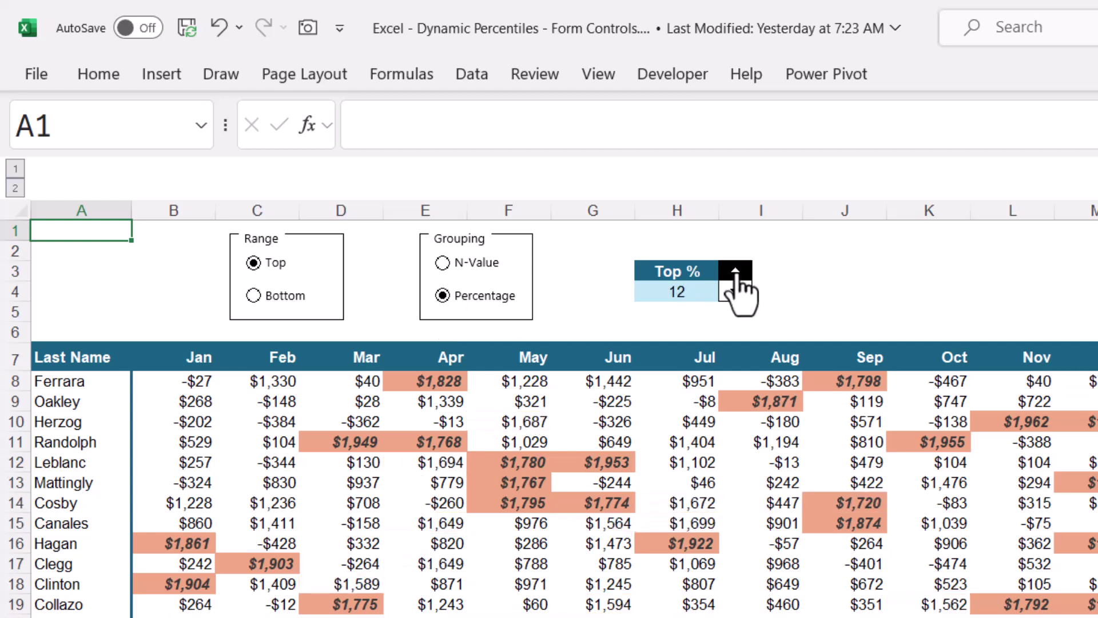
Step: Raise the Top % value to at least 31 and bring it back down to 23
double_click(736, 271)
double_click(735, 271)
click(735, 271)
click(736, 271)
click(736, 272)
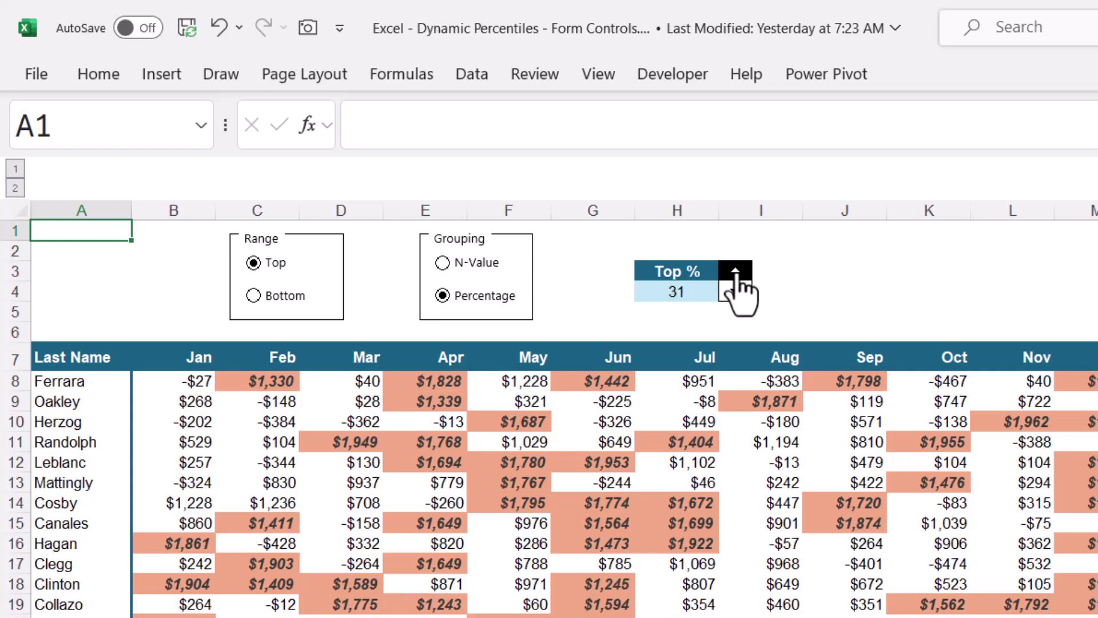
click(736, 271)
click(735, 271)
click(735, 292)
click(736, 292)
click(736, 292)
click(736, 292)
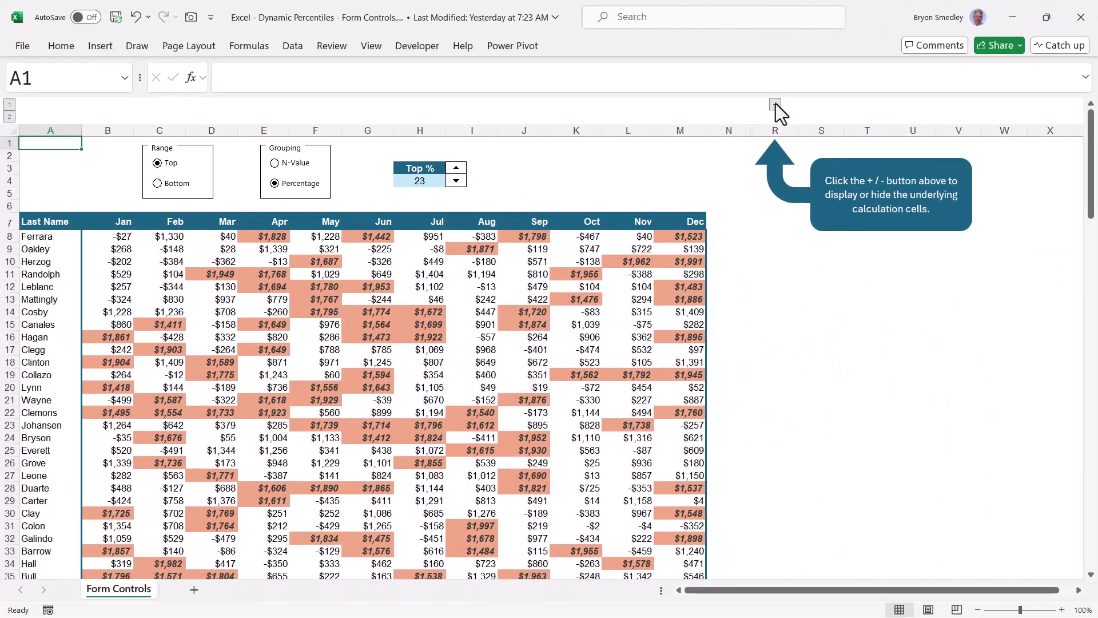
Step: Expand the grouped columns to view the underlying calculation cells, and collapse them again
click(776, 104)
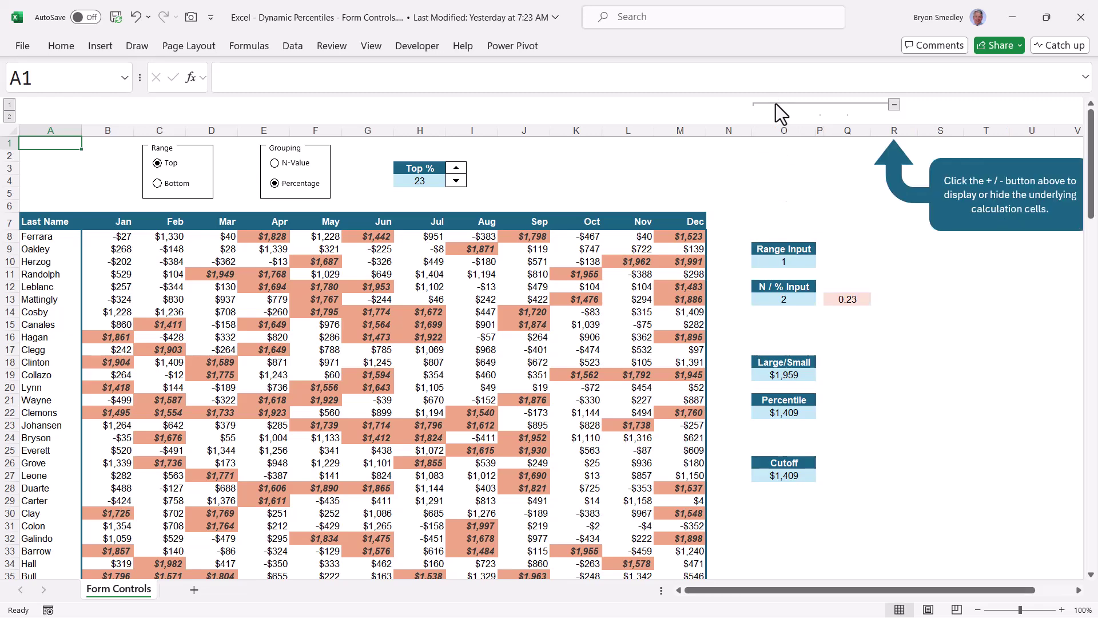
click(894, 105)
Step: Adjust the Top % value down and up, ending at 24
click(456, 181)
click(456, 181)
click(455, 170)
click(456, 169)
click(456, 169)
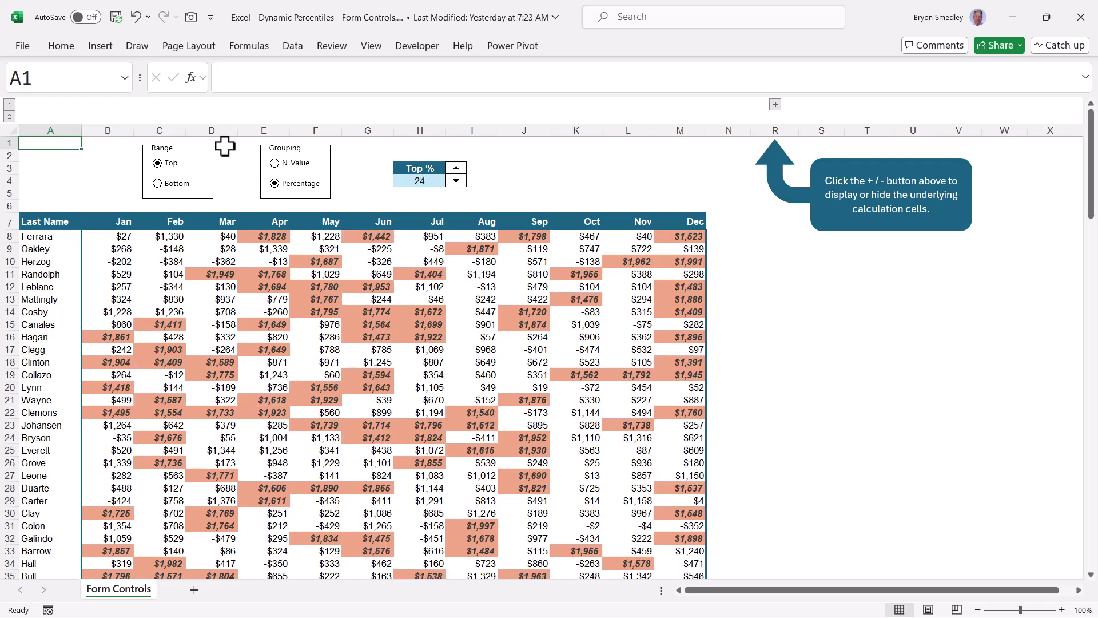
Step: Toggle the Range and Grouping options through N-Value and Top, finishing with Bottom and Percentage selected
click(158, 184)
click(275, 164)
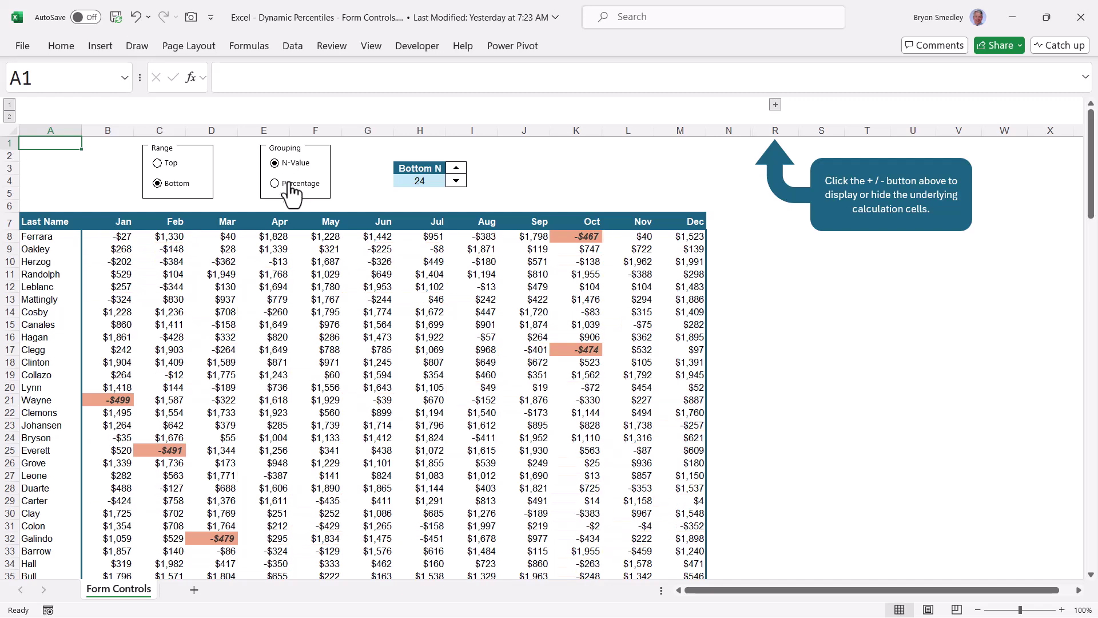
click(275, 183)
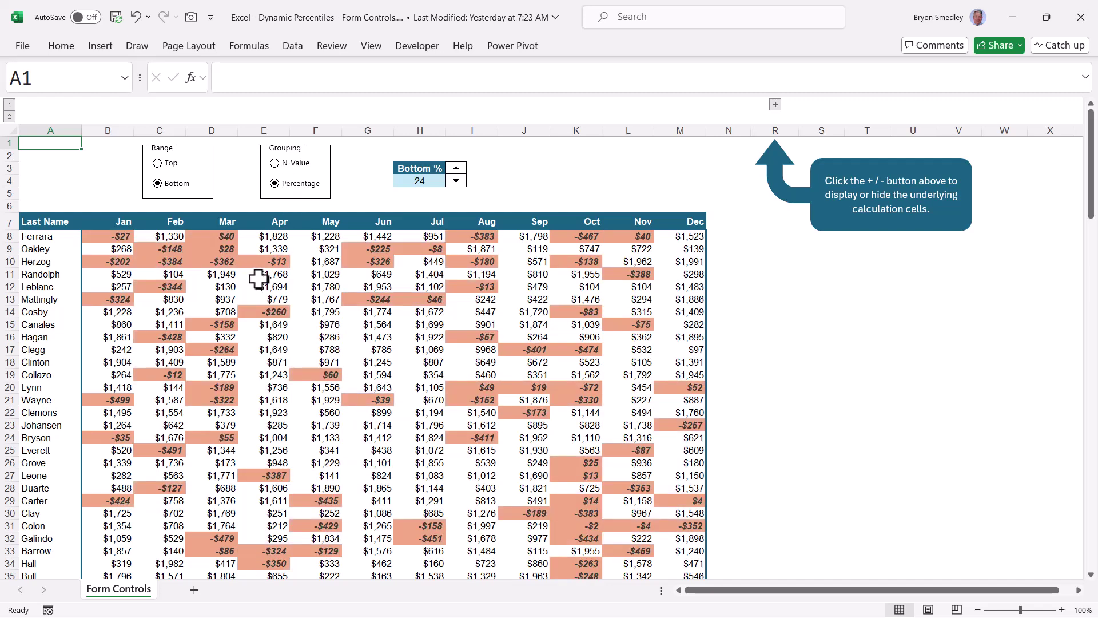
click(157, 164)
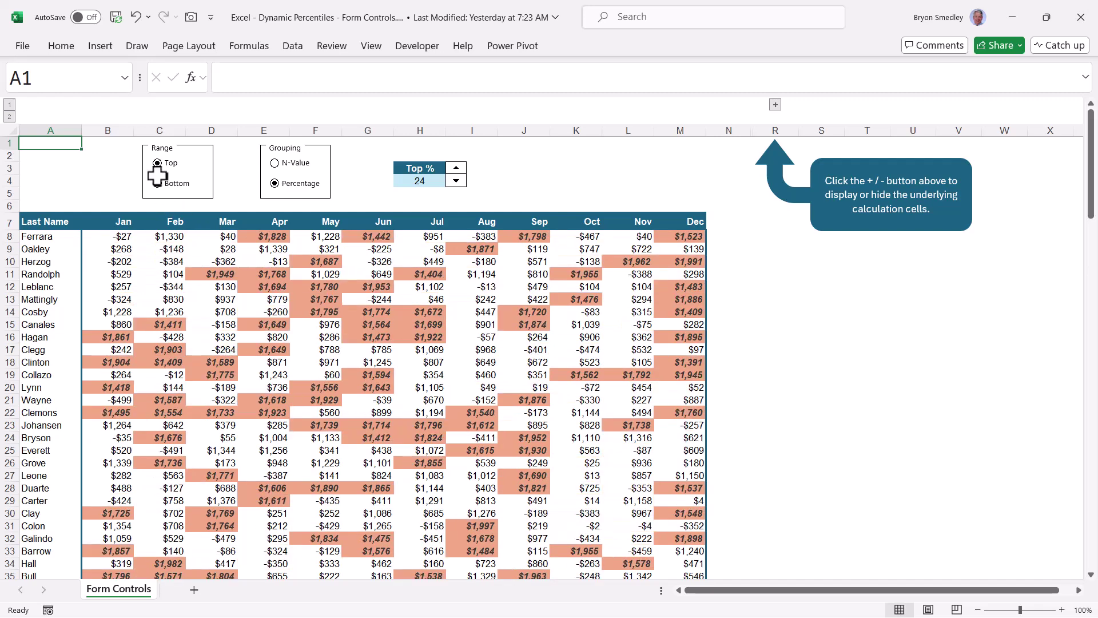
click(157, 184)
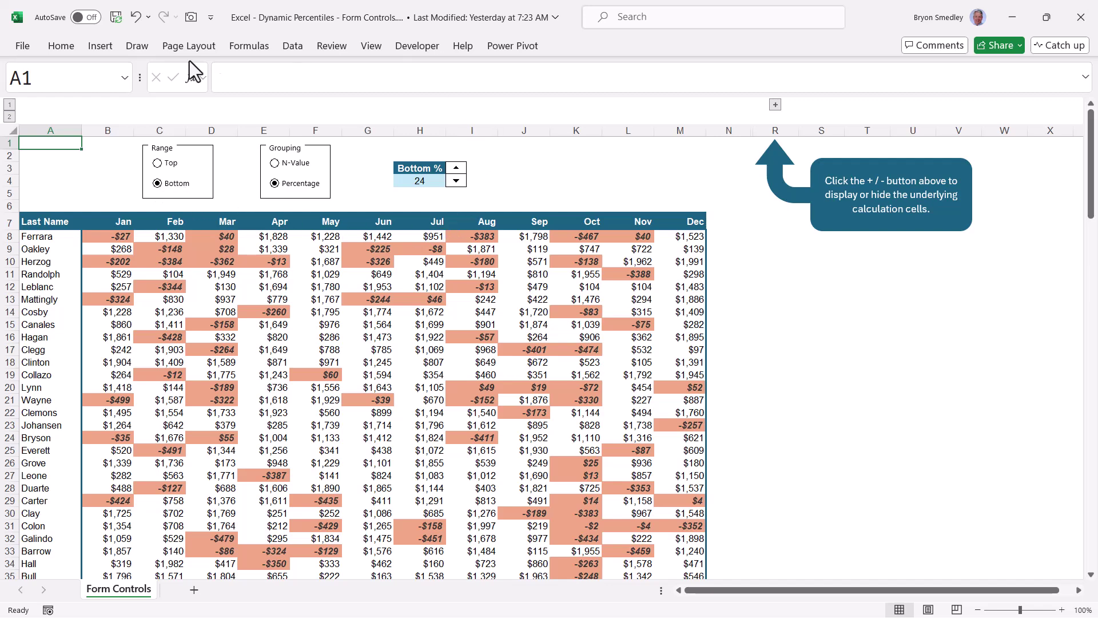
Step: Lower the Bottom % value by three spinner steps
click(456, 182)
click(456, 183)
click(457, 183)
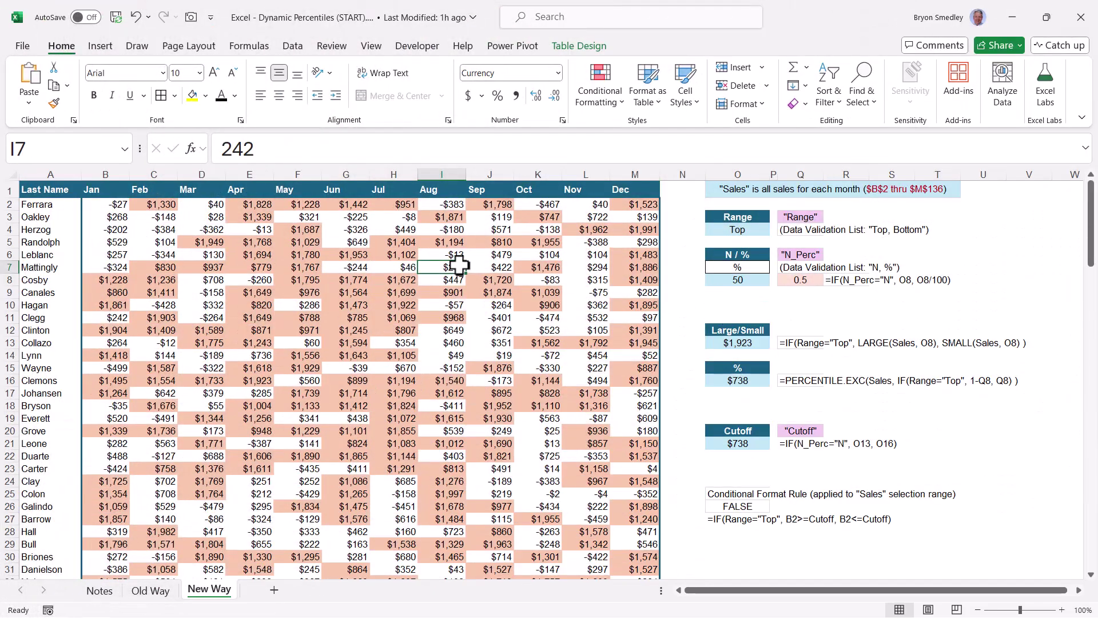